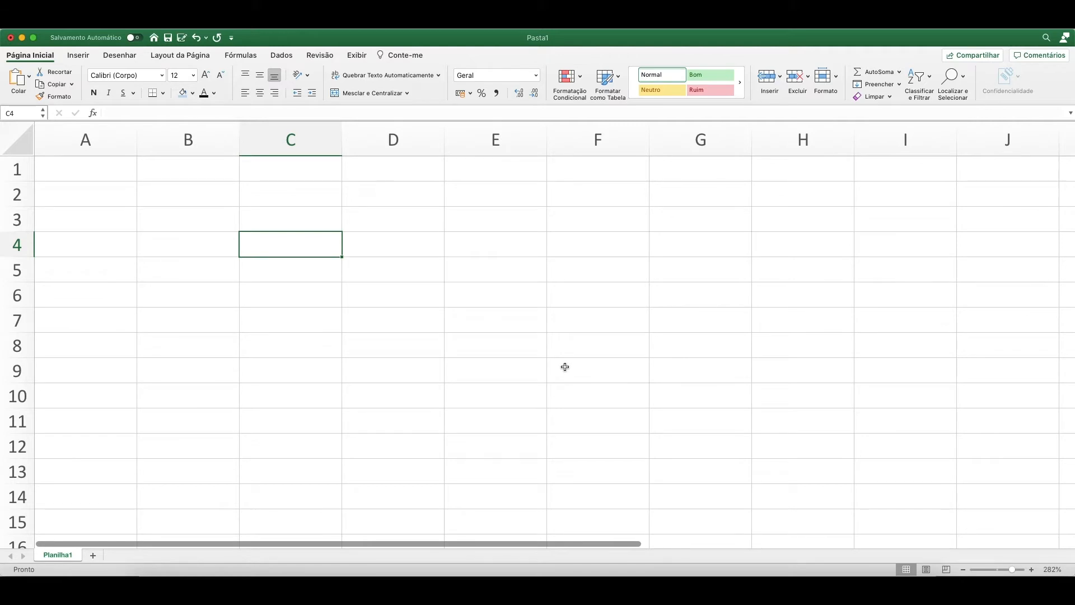
pyautogui.click(193, 196)
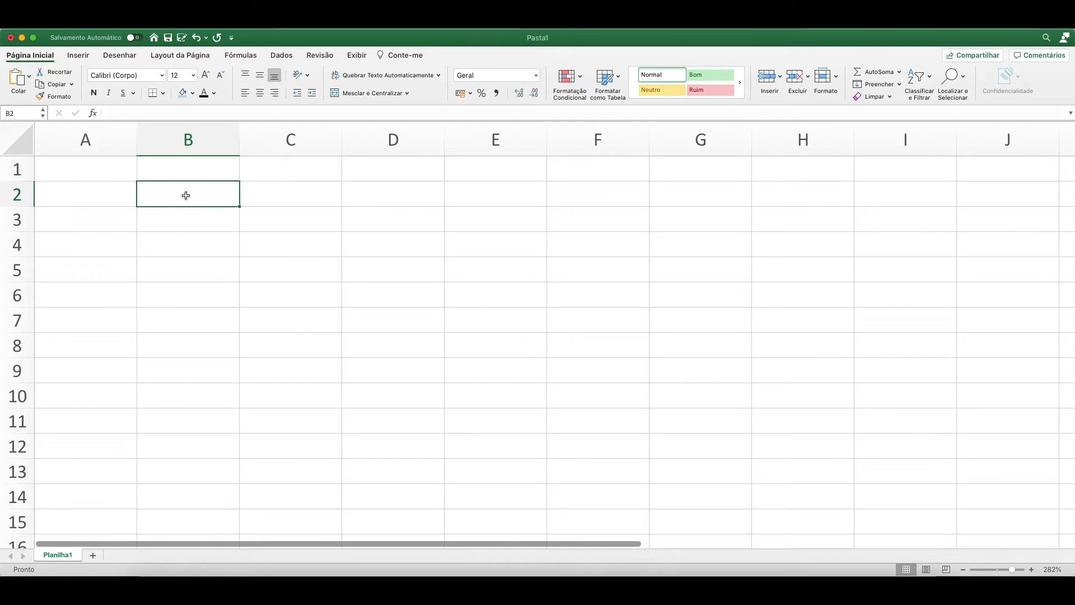
pyautogui.scroll(-1, 186, 222)
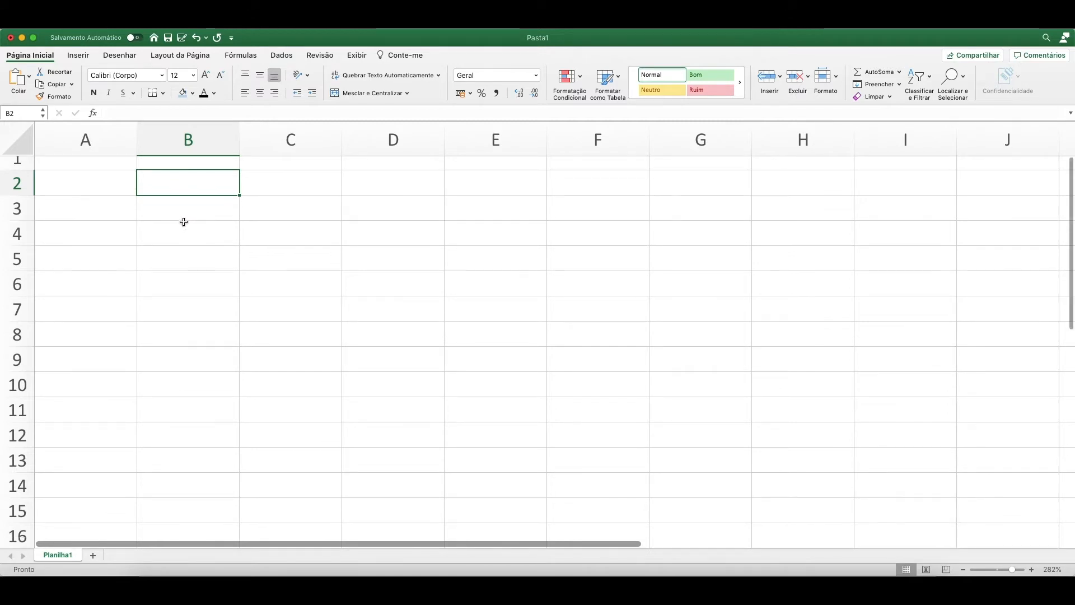
pyautogui.scroll(1, 186, 219)
pyautogui.click(189, 221)
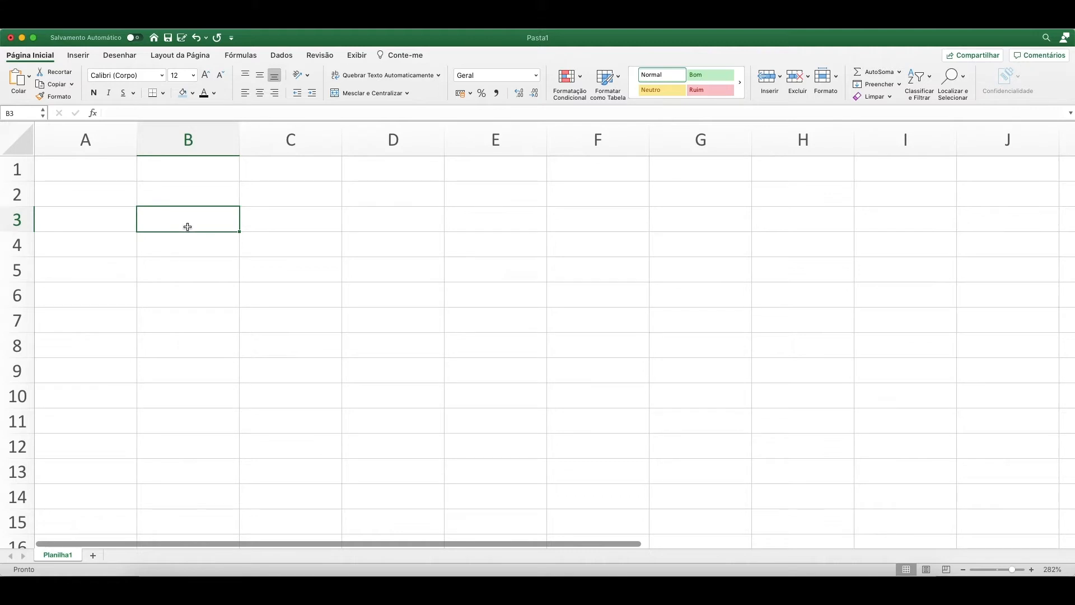
pyautogui.click(198, 264)
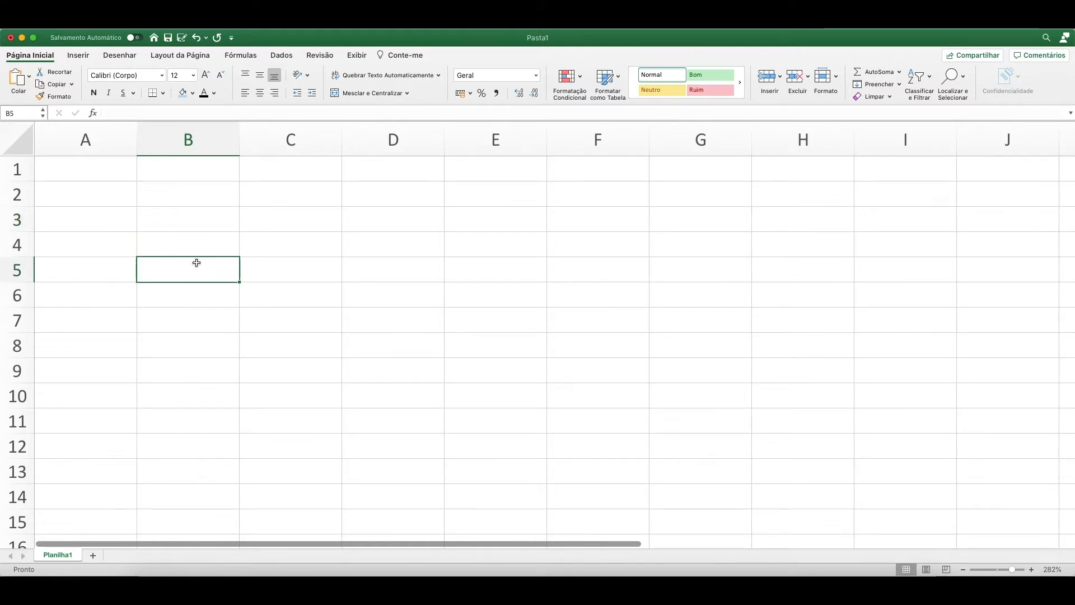
pyautogui.click(190, 200)
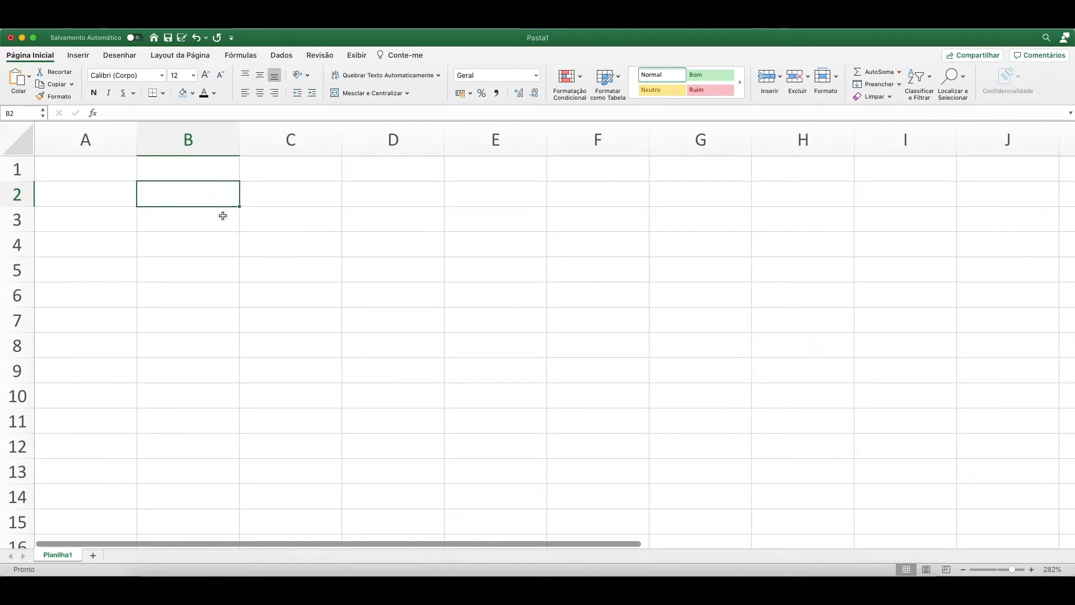
pyautogui.click(214, 264)
pyautogui.click(190, 195)
pyautogui.click(193, 230)
pyautogui.click(188, 193)
pyautogui.click(185, 248)
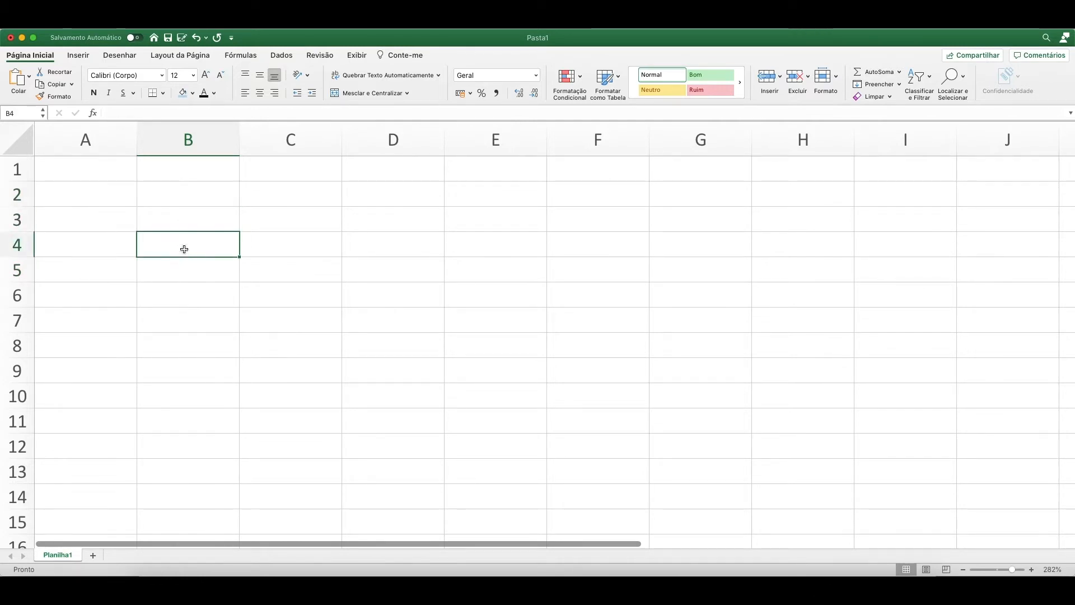
pyautogui.click(189, 203)
pyautogui.click(199, 244)
pyautogui.click(265, 261)
pyautogui.click(572, 239)
pyautogui.click(314, 227)
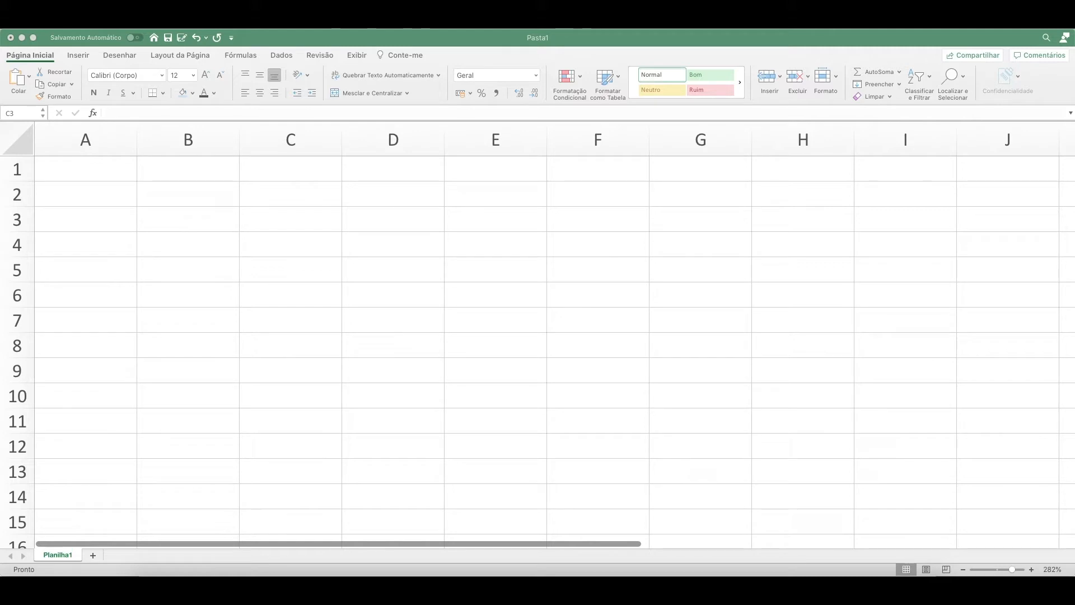
# Paste the copied loan example picture into the sheet and place it over columns G to J at rows 2 and 3.
pyautogui.click(807, 45)
pyautogui.press('super+v')
pyautogui.moveTo(402, 225); pyautogui.dragTo(675, 220)
pyautogui.moveTo(766, 238); pyautogui.dragTo(929, 228)
pyautogui.click(779, 300)
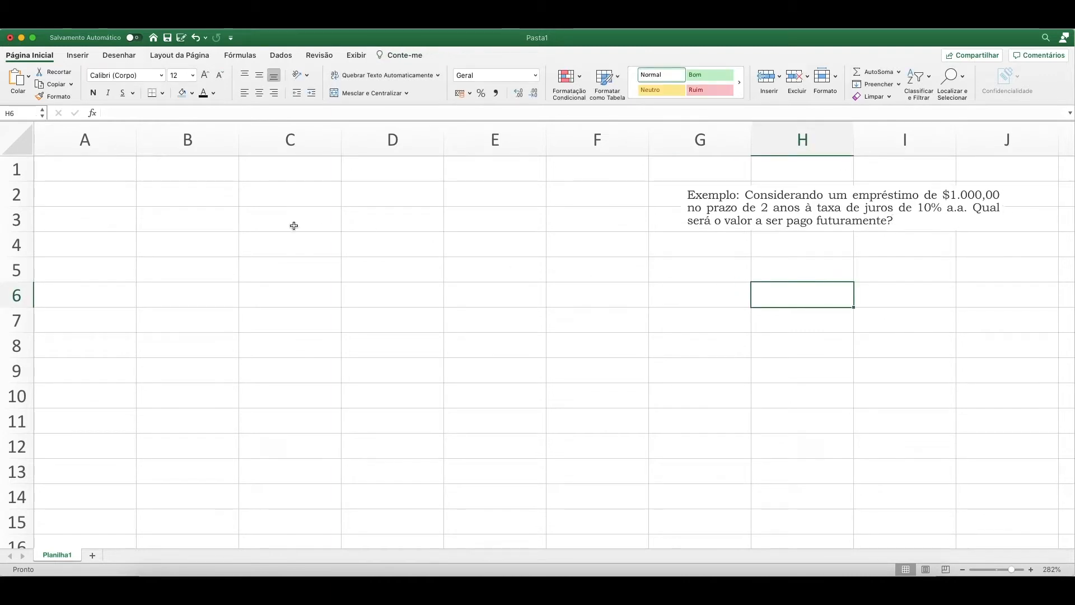
# Narrow column A to roughly two thirds of its default width.
pyautogui.click(144, 199)
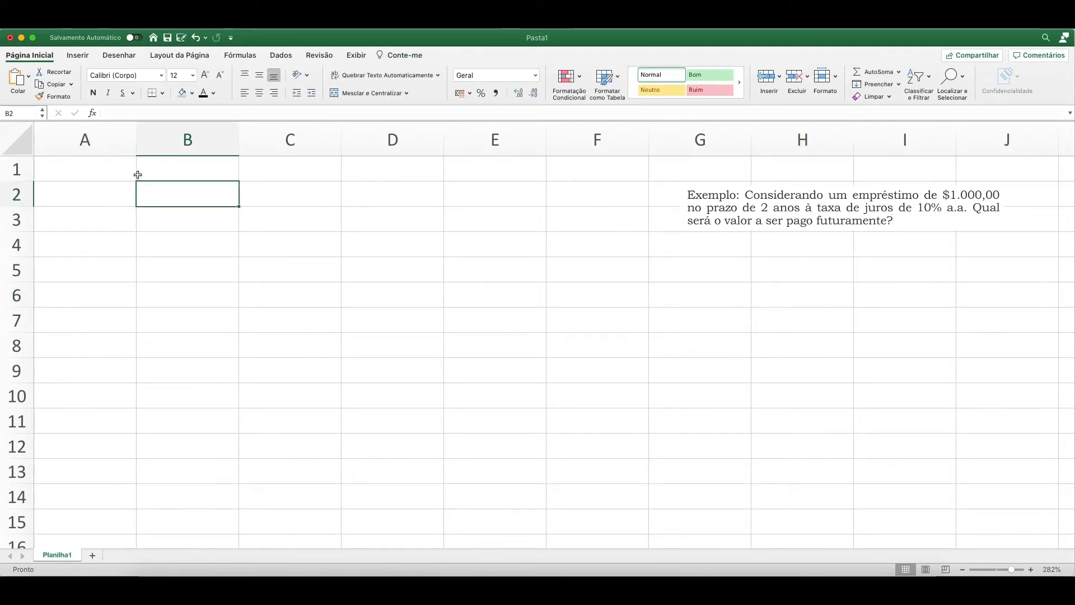
pyautogui.moveTo(130, 141); pyautogui.dragTo(81, 139)
pyautogui.click(213, 198)
pyautogui.click(326, 199)
pyautogui.click(408, 192)
pyautogui.click(170, 190)
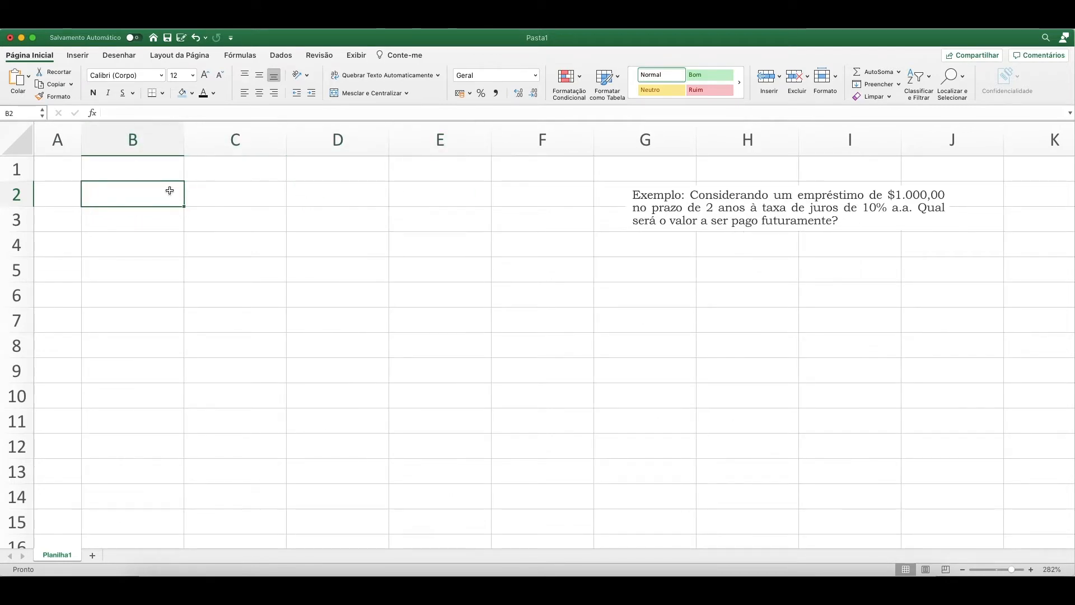
pyautogui.moveTo(83, 141); pyautogui.dragTo(99, 147)
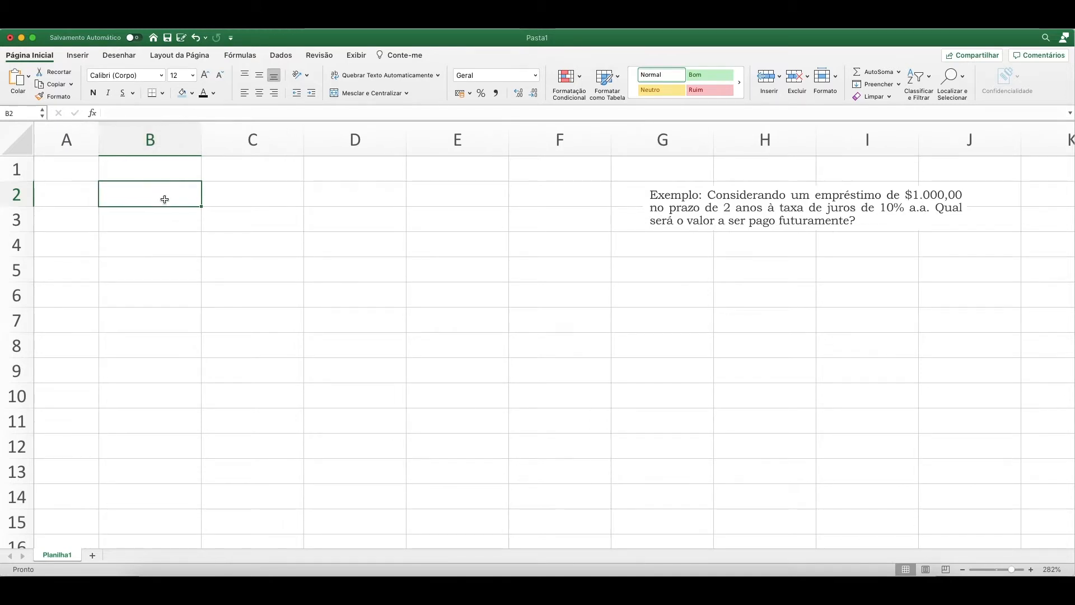
# Enter the headers "V Futuro" in B2 and "V Presente" in C2.
pyautogui.write('V ')
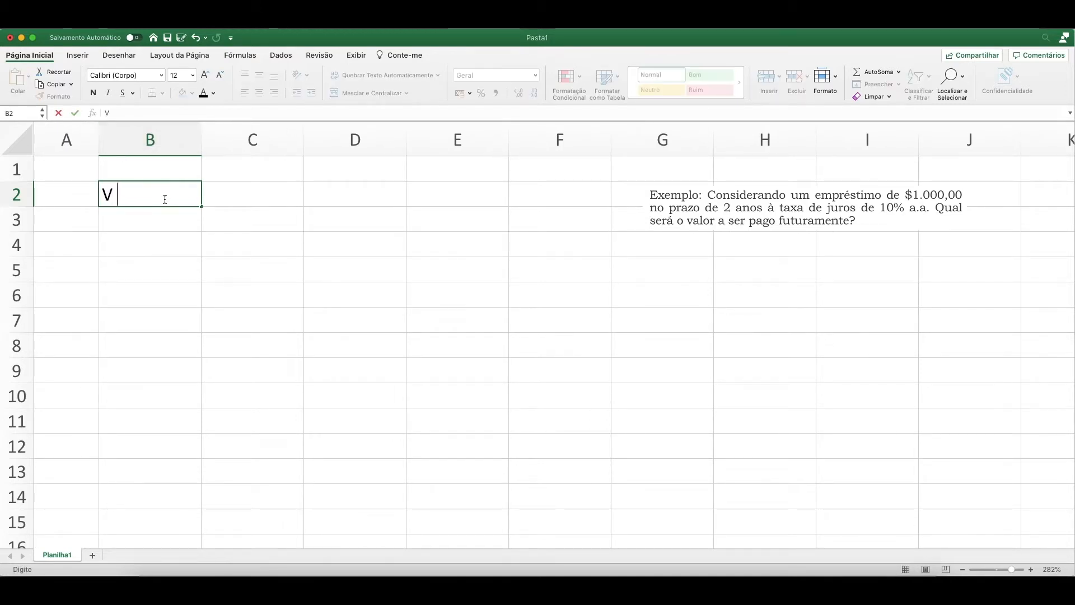
pyautogui.write('Futuro')
pyautogui.press('Return')
pyautogui.press('Up')
pyautogui.press('Right')
pyautogui.write('V ')
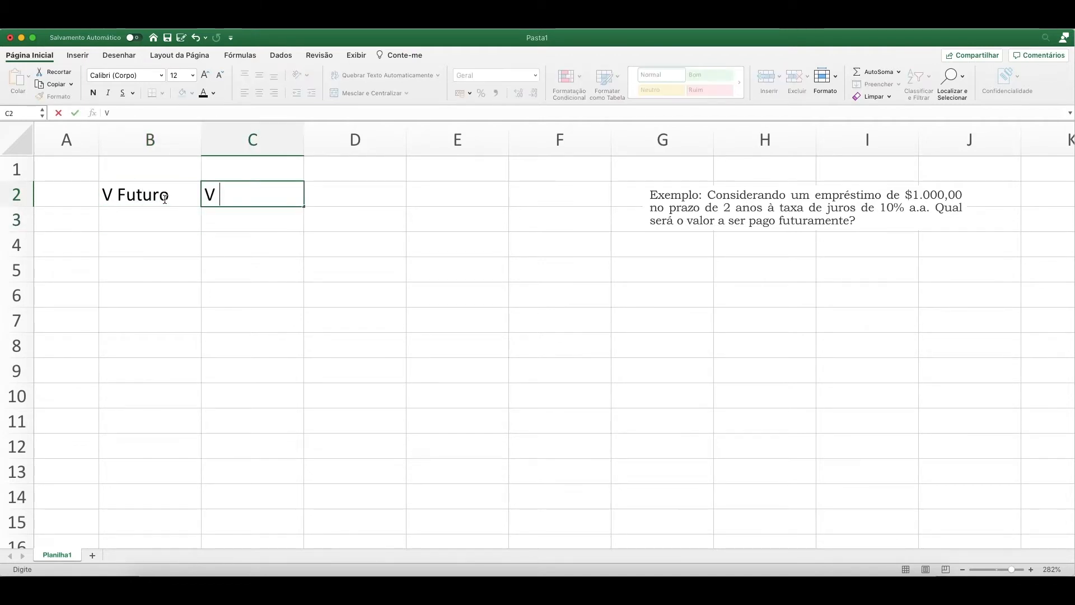
pyautogui.write('Presente')
pyautogui.press('Return')
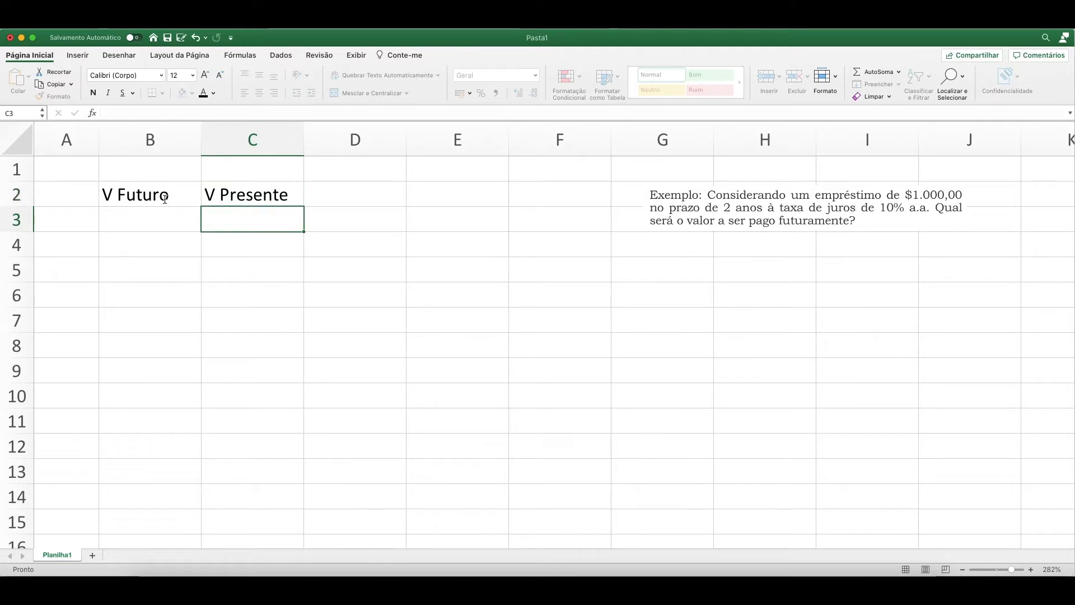
# Enter the headers "Taxa" in D2 and "Prazo" in E2.
pyautogui.press('Up')
pyautogui.press('Right')
pyautogui.write('Taxa')
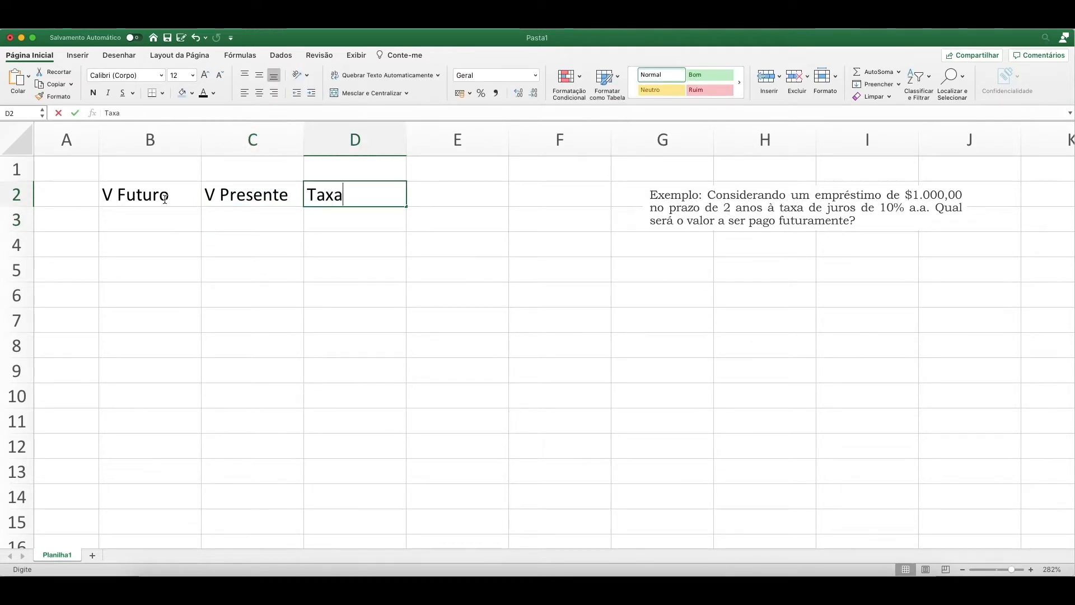
pyautogui.press('Return')
pyautogui.press('Up')
pyautogui.press('Right')
pyautogui.write('Prazo')
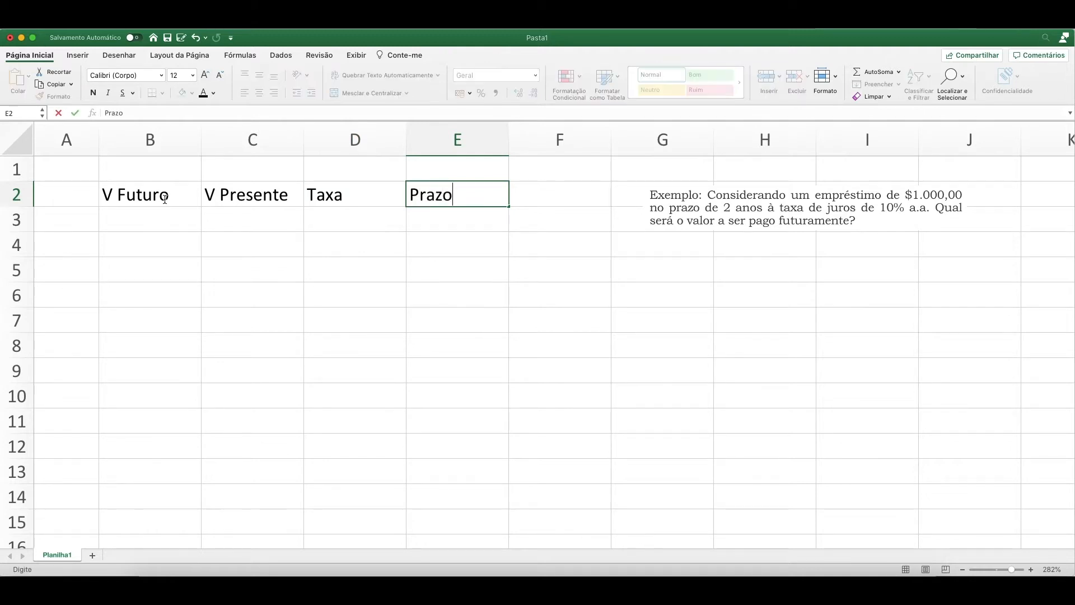
pyautogui.press('Return')
# Center the header texts in B2:E2 horizontally.
pyautogui.press('Up')
pyautogui.press('Left')
pyautogui.press('Left')
pyautogui.press('Left')
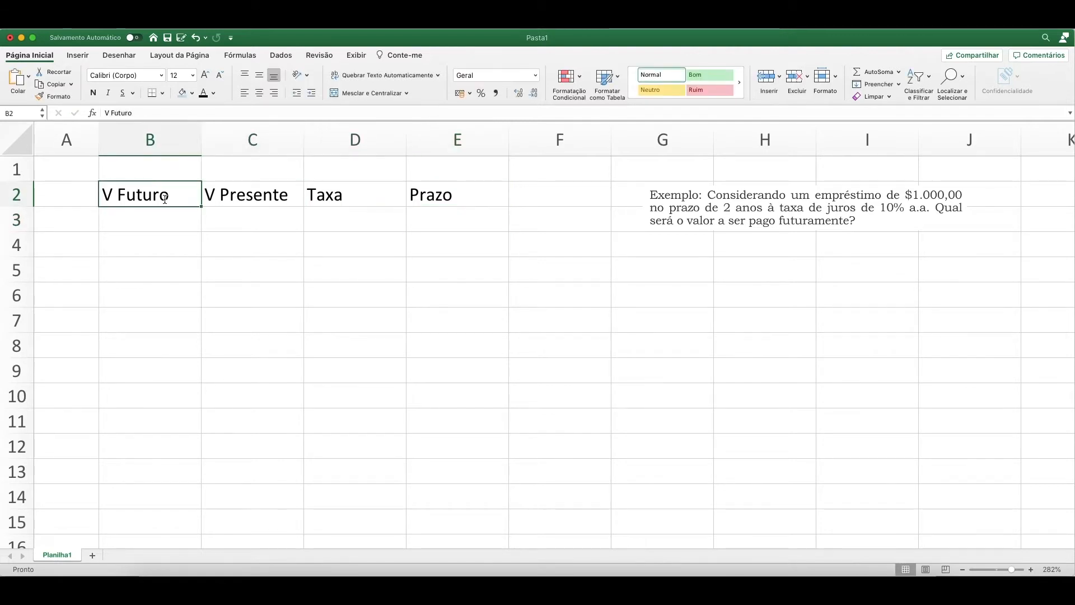
pyautogui.hotkey('shift', 'Right')
pyautogui.hotkey('shift', 'Right')
pyautogui.hotkey('shift', 'Right')
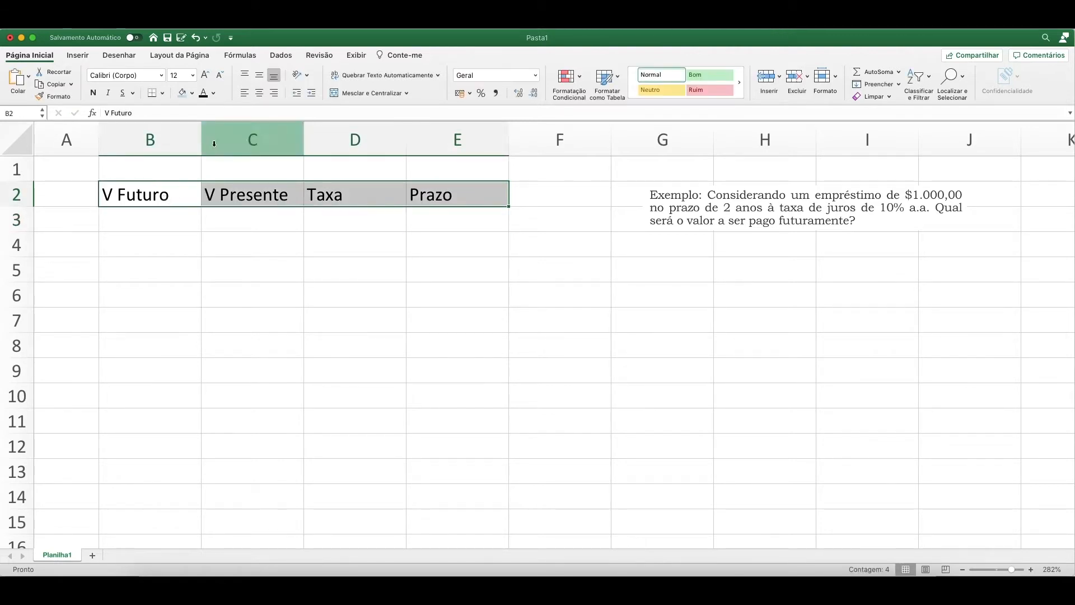
pyautogui.click(259, 93)
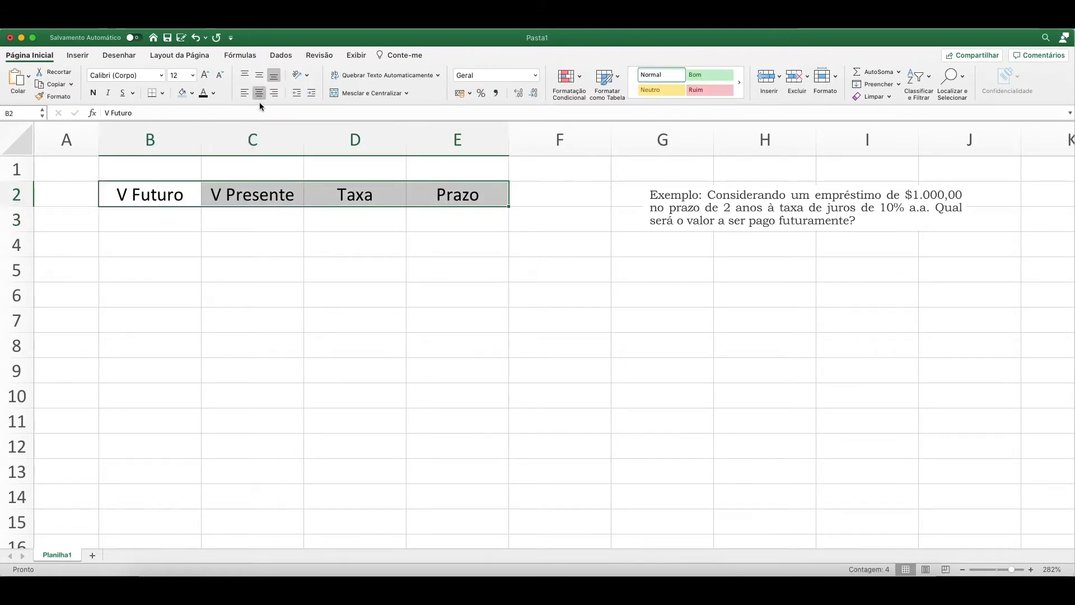
pyautogui.click(240, 204)
# Extend the headers in B2 and C2 to "V Futuro Vf" and "V Presente Vp", and widen column C to fit its header.
pyautogui.click(166, 193)
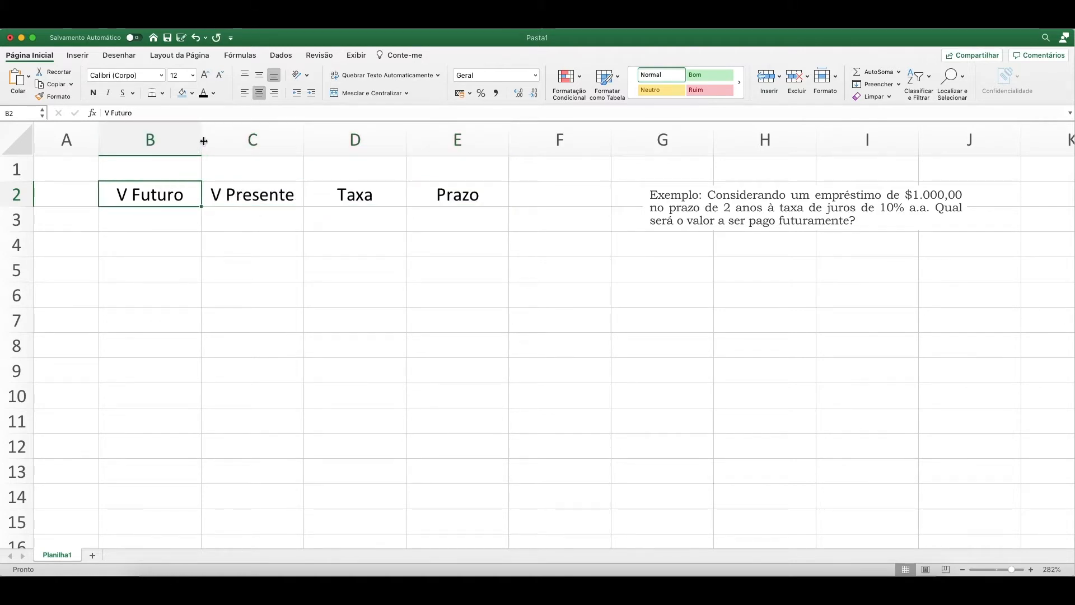
pyautogui.click(155, 114)
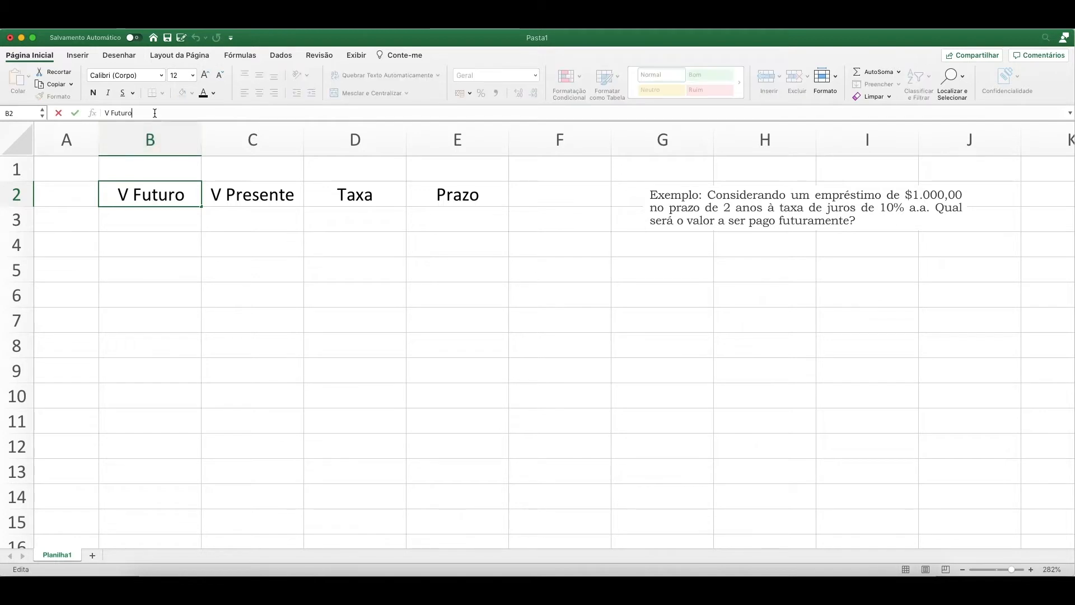
pyautogui.write('Vf')
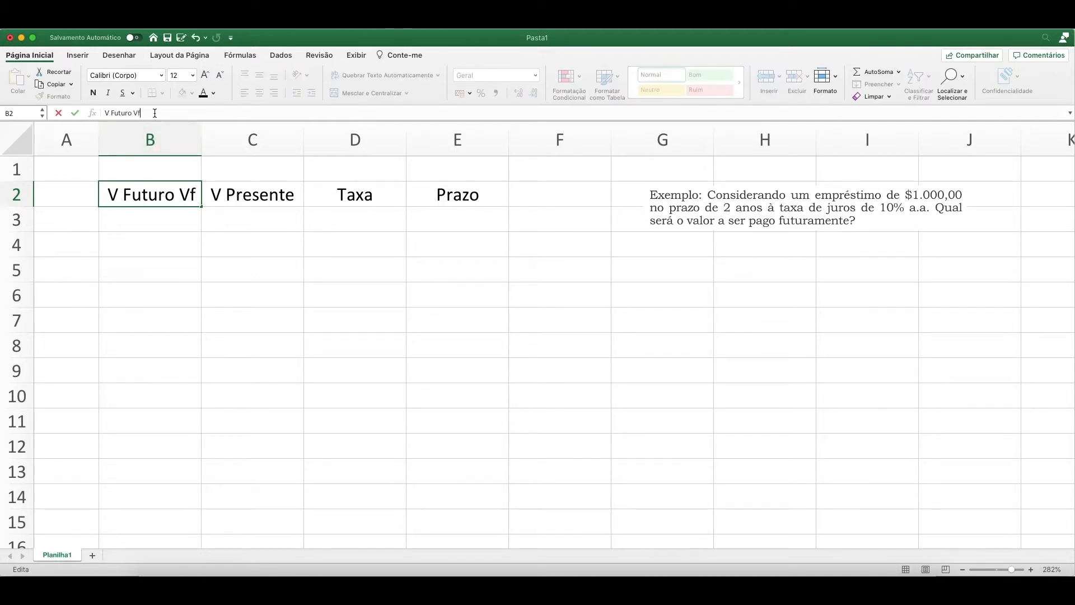
pyautogui.press('Return')
pyautogui.press('Up')
pyautogui.press('Right')
pyautogui.click(154, 113)
pyautogui.write('Vp')
pyautogui.press('Return')
pyautogui.press('Up')
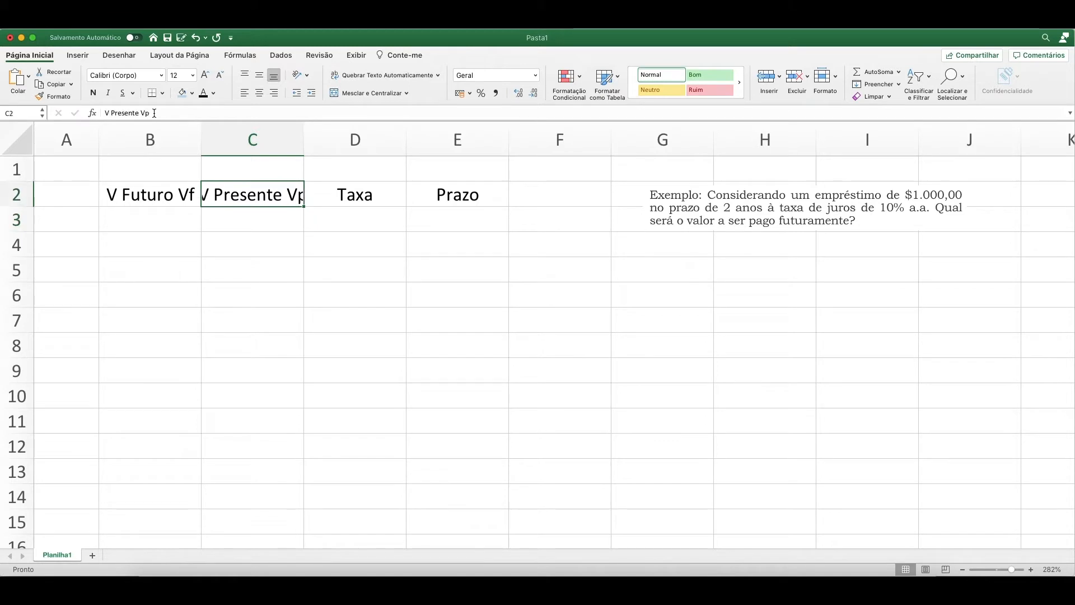
pyautogui.moveTo(305, 135); pyautogui.dragTo(321, 135)
# Extend the headers in D2 and E2 to "Taxa i" and "Prazo n".
pyautogui.click(389, 195)
pyautogui.click(217, 113)
pyautogui.write('i')
pyautogui.press('Return')
pyautogui.press('Up')
pyautogui.press('Right')
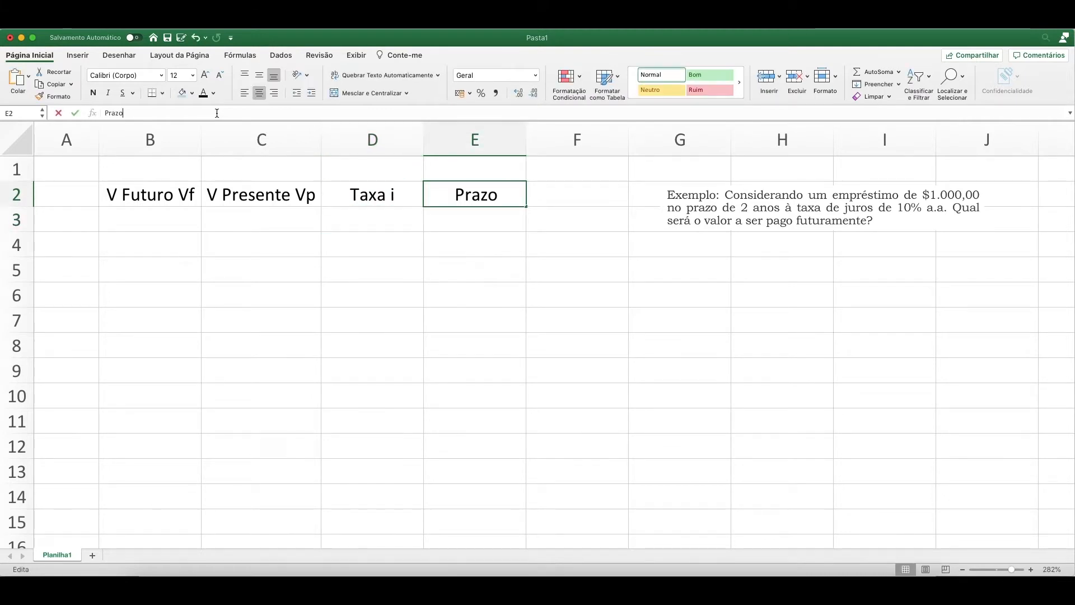
pyautogui.click(217, 113)
pyautogui.write('n')
pyautogui.press('Return')
pyautogui.press('Left')
pyautogui.press('Left')
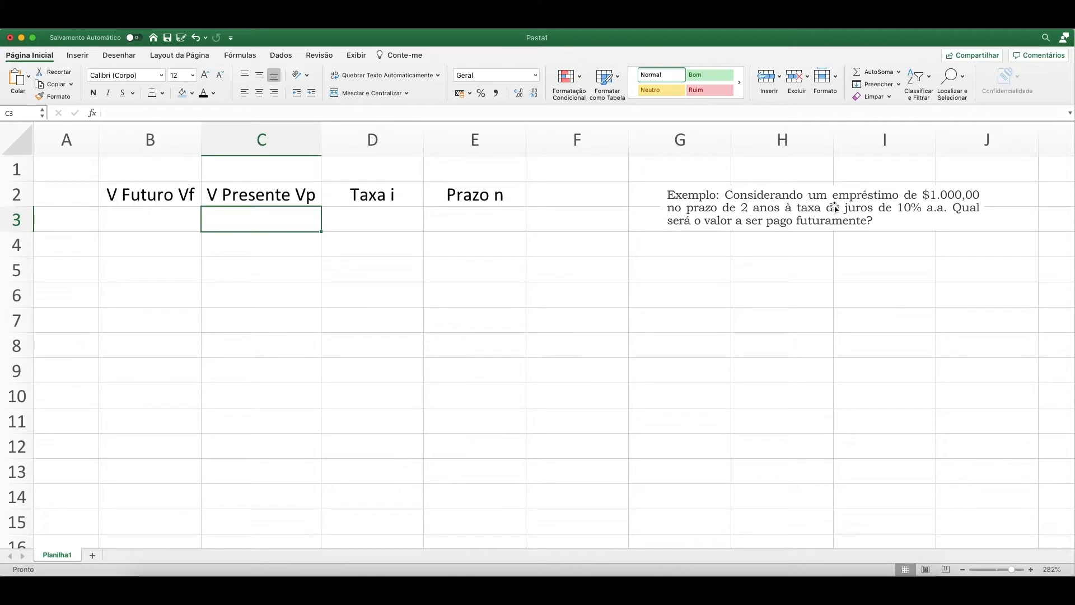
# Move the loan example picture closer to the header table, starting in column F, and enlarge it slightly.
pyautogui.moveTo(835, 209); pyautogui.dragTo(752, 206)
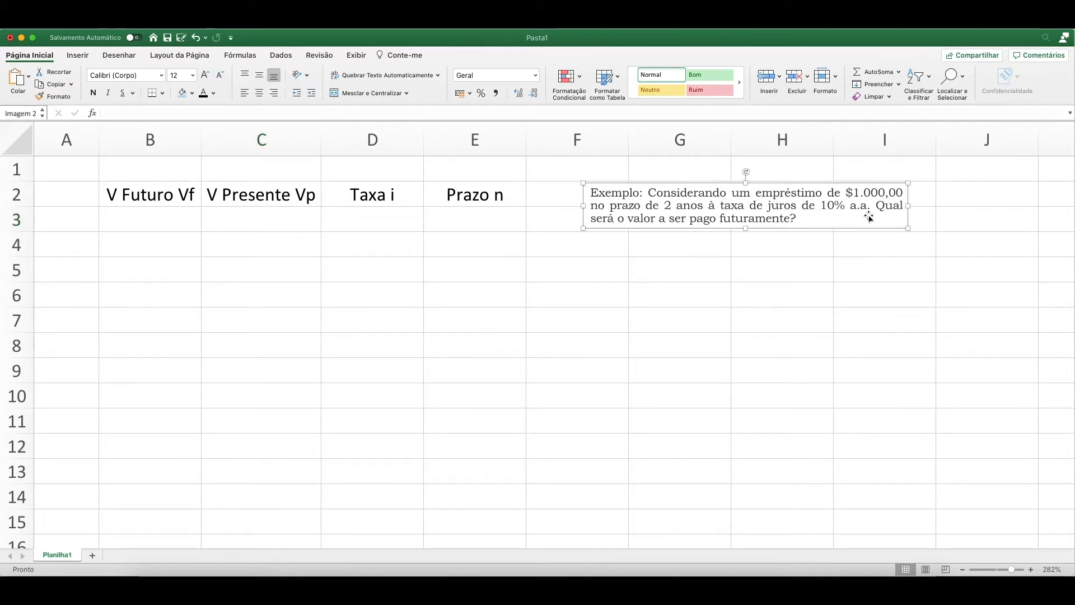
pyautogui.moveTo(908, 227); pyautogui.dragTo(946, 251)
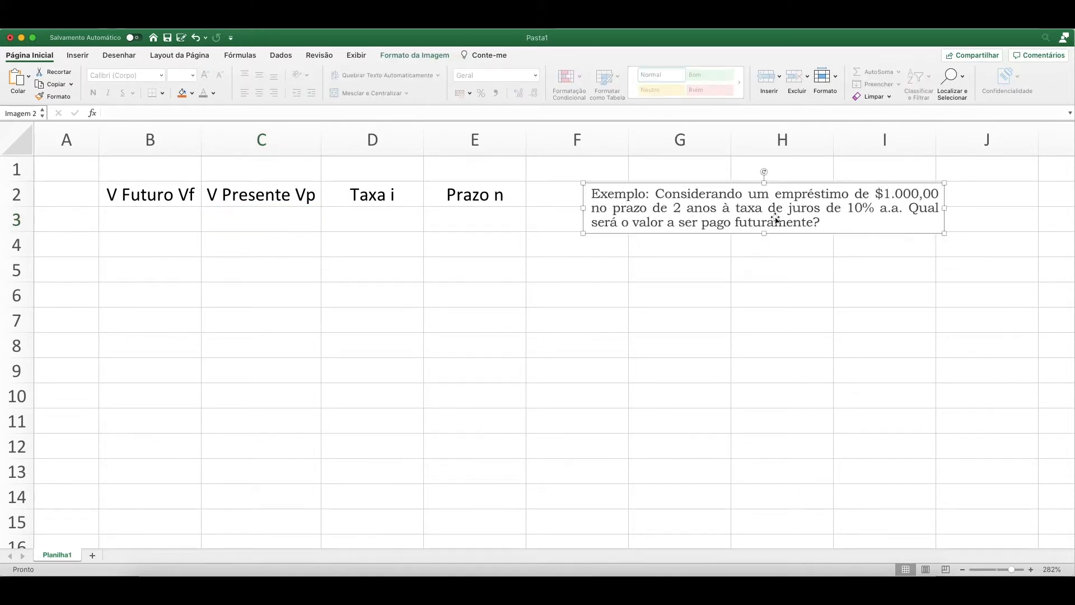
pyautogui.click(663, 253)
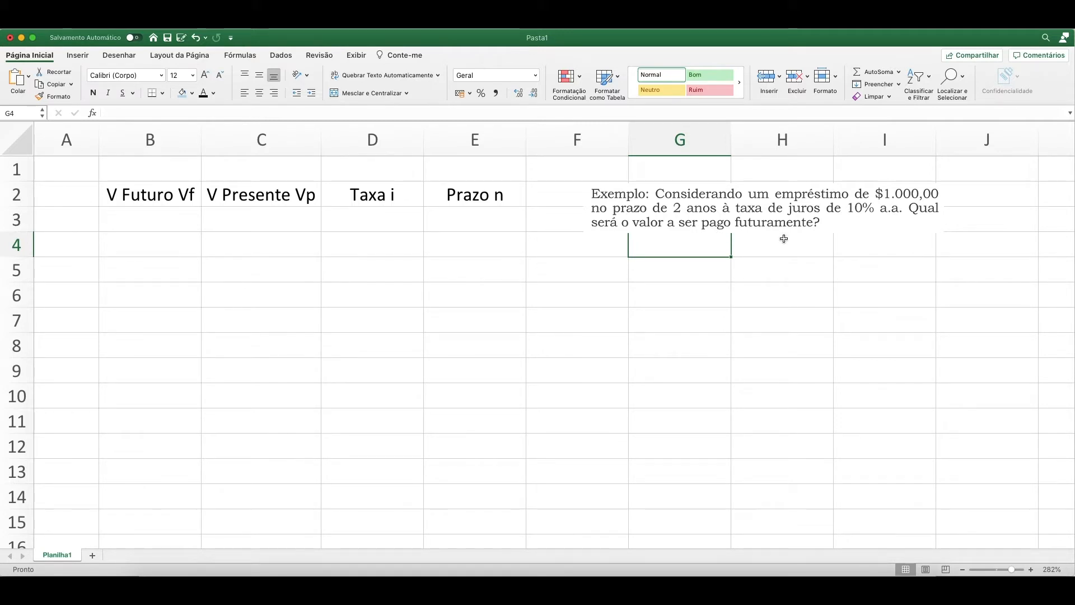
pyautogui.click(302, 225)
pyautogui.click(170, 222)
pyautogui.click(168, 245)
pyautogui.click(173, 219)
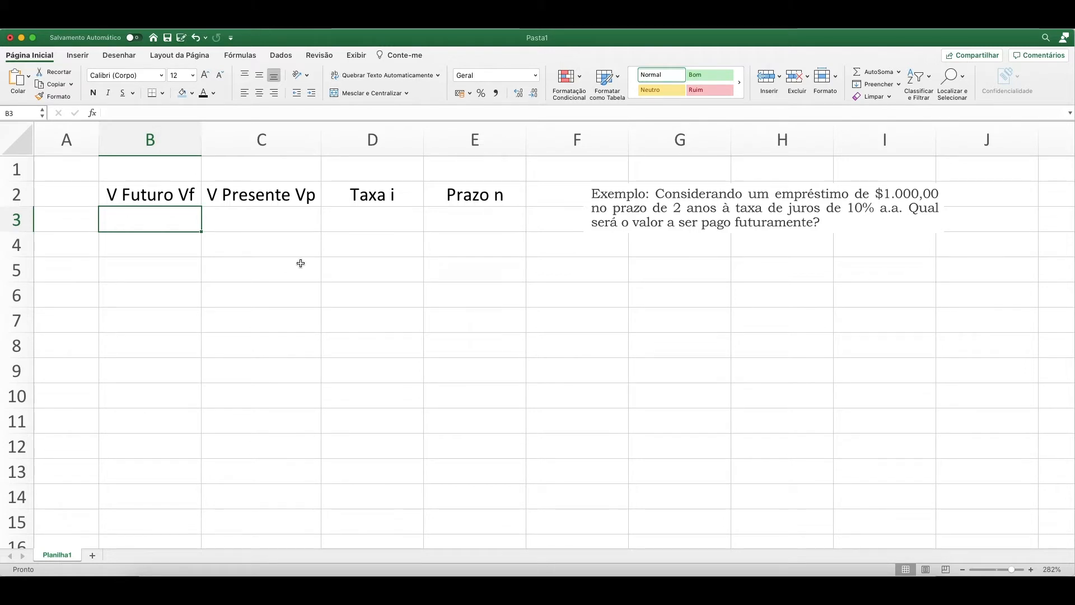
pyautogui.click(192, 190)
pyautogui.click(247, 195)
pyautogui.click(358, 193)
pyautogui.click(445, 195)
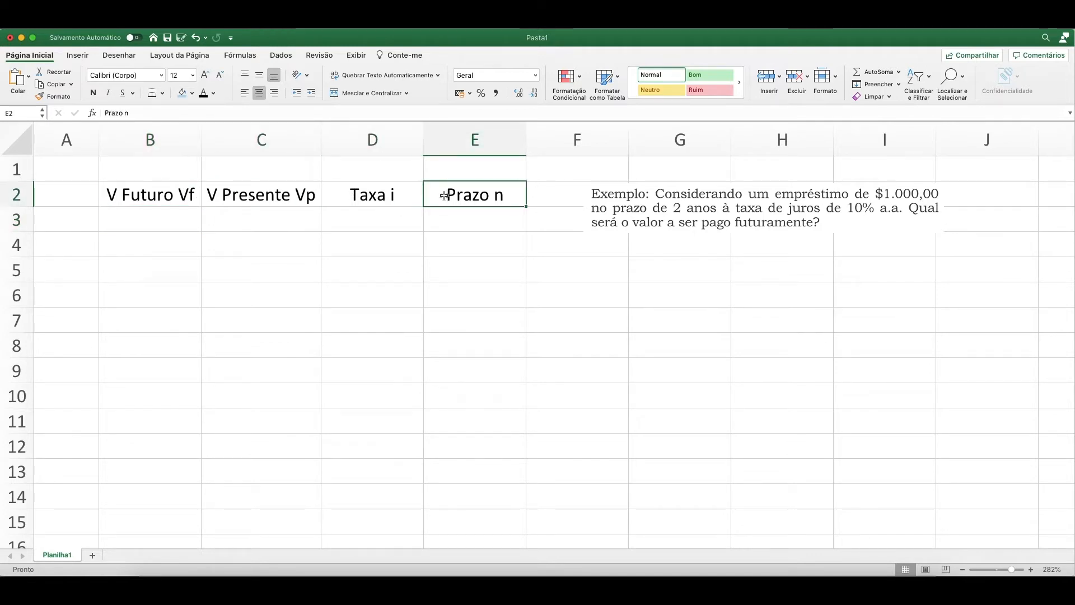
pyautogui.click(188, 217)
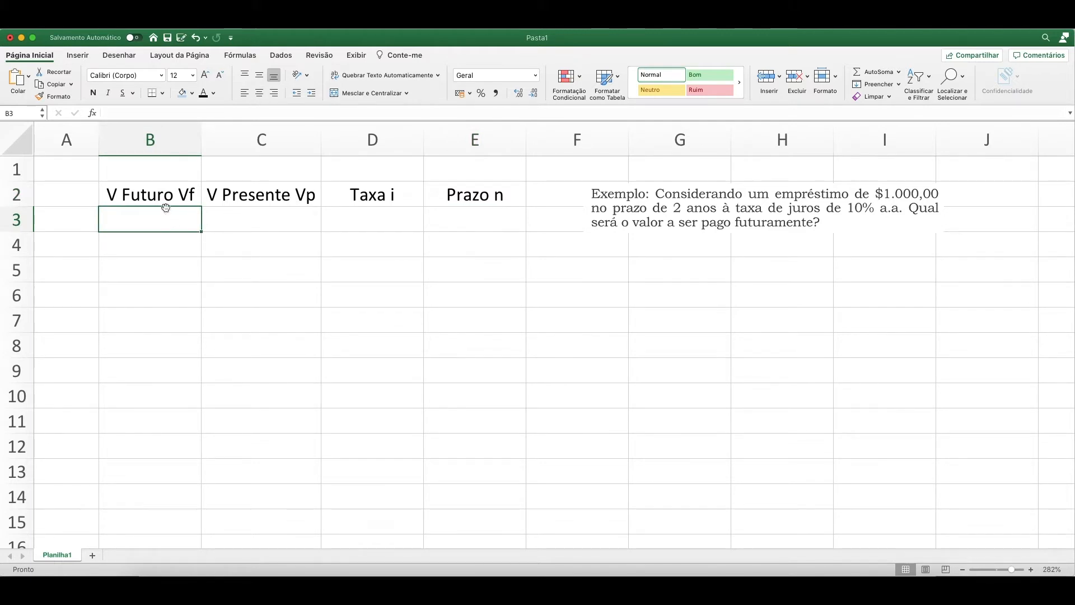
pyautogui.click(263, 222)
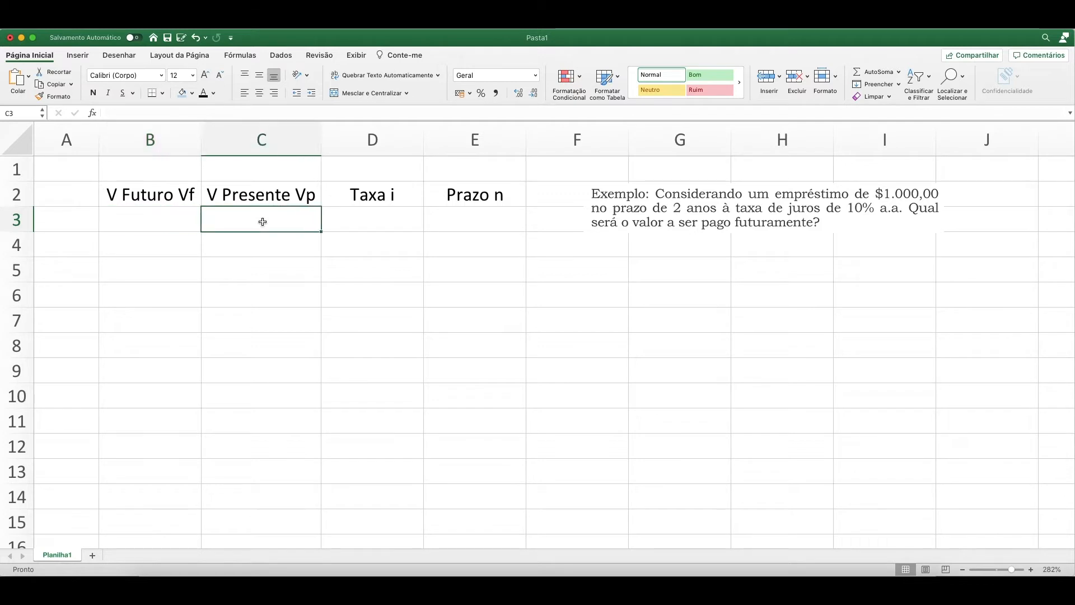
pyautogui.click(378, 223)
pyautogui.click(473, 219)
pyautogui.click(265, 216)
pyautogui.click(373, 215)
pyautogui.click(447, 225)
pyautogui.click(272, 223)
pyautogui.click(372, 217)
pyautogui.click(441, 222)
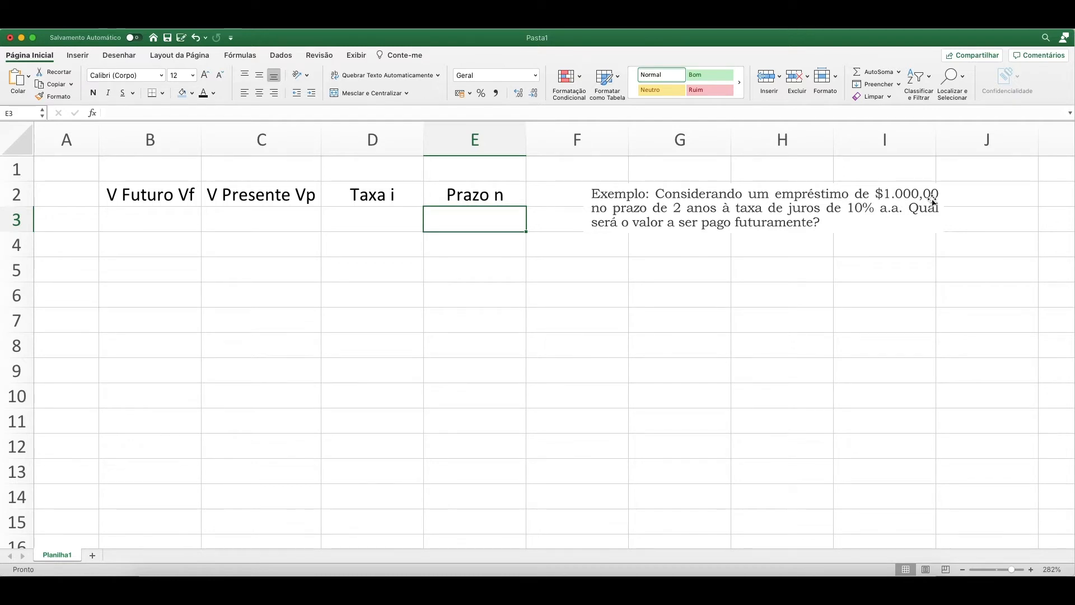
pyautogui.click(257, 221)
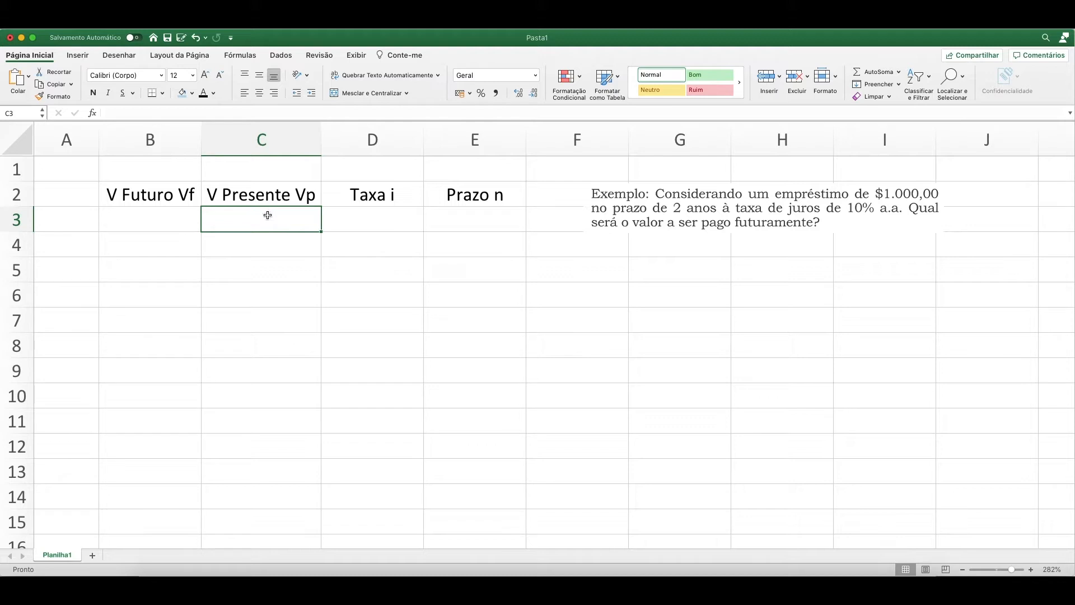
# Enter the loan amount -1000 as the present value in C3.
pyautogui.click(227, 194)
pyautogui.click(266, 218)
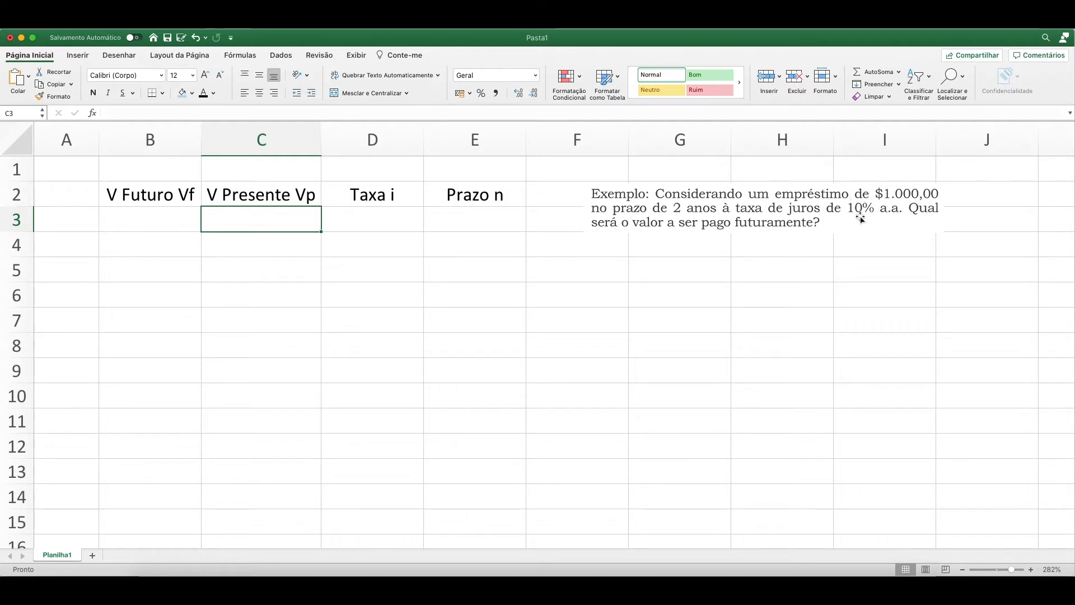
pyautogui.click(272, 242)
pyautogui.click(277, 220)
pyautogui.write('-')
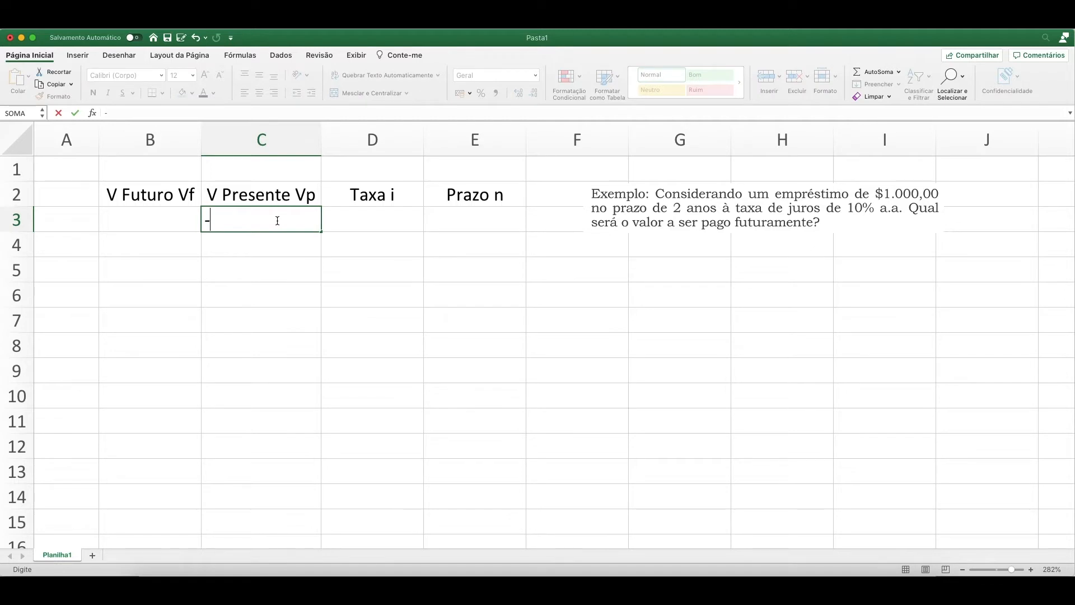
pyautogui.write('1000')
pyautogui.press('Return')
pyautogui.click(280, 223)
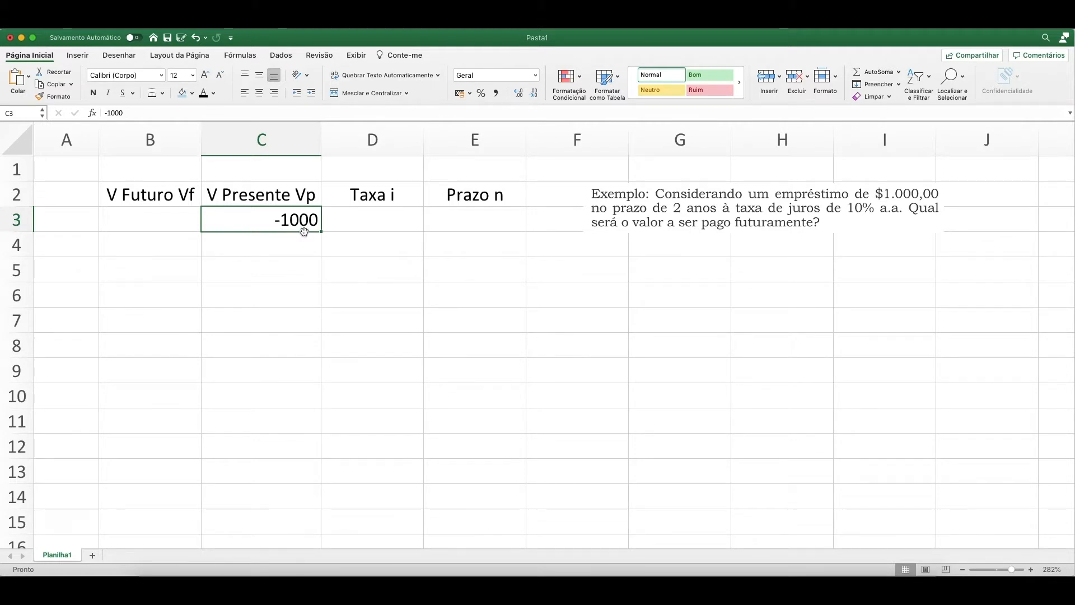
# Enter the interest rate 10% in D3 under the "Taxa i" header.
pyautogui.click(377, 222)
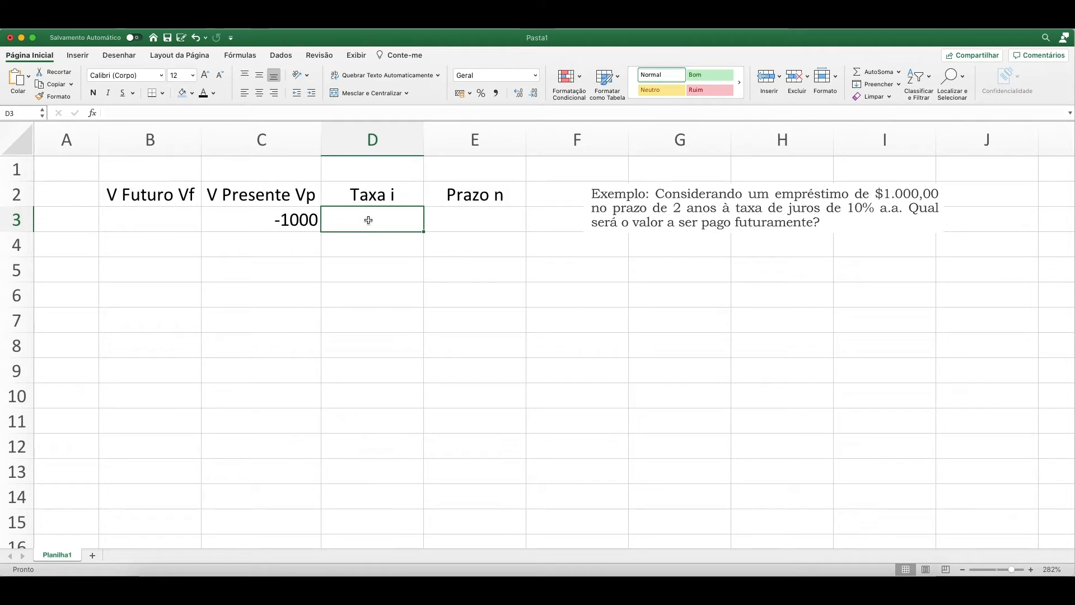
pyautogui.write('10')
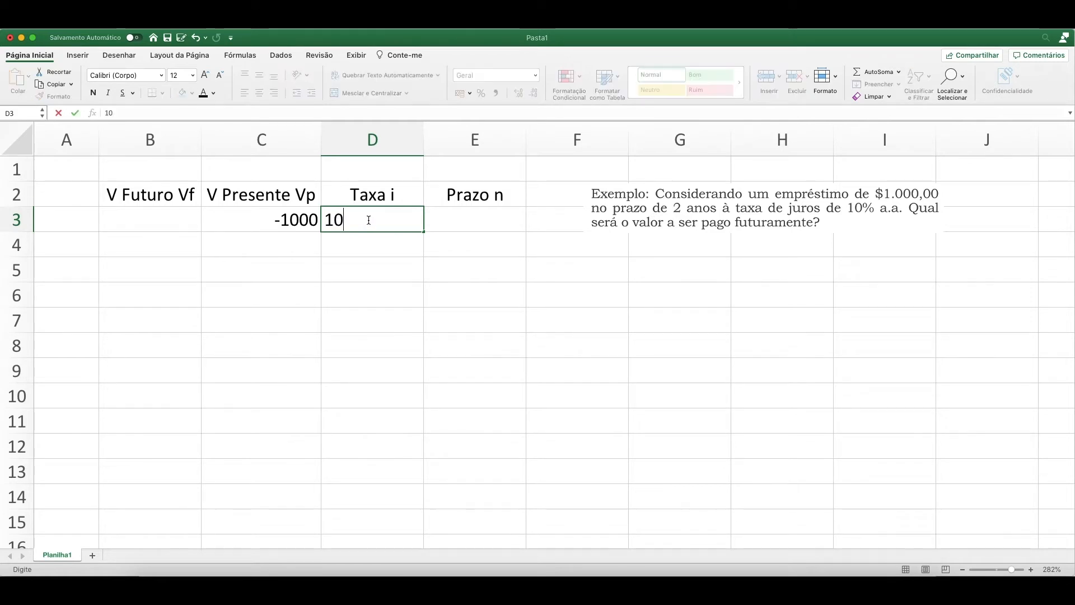
pyautogui.write('%')
pyautogui.press('Return')
pyautogui.click(368, 220)
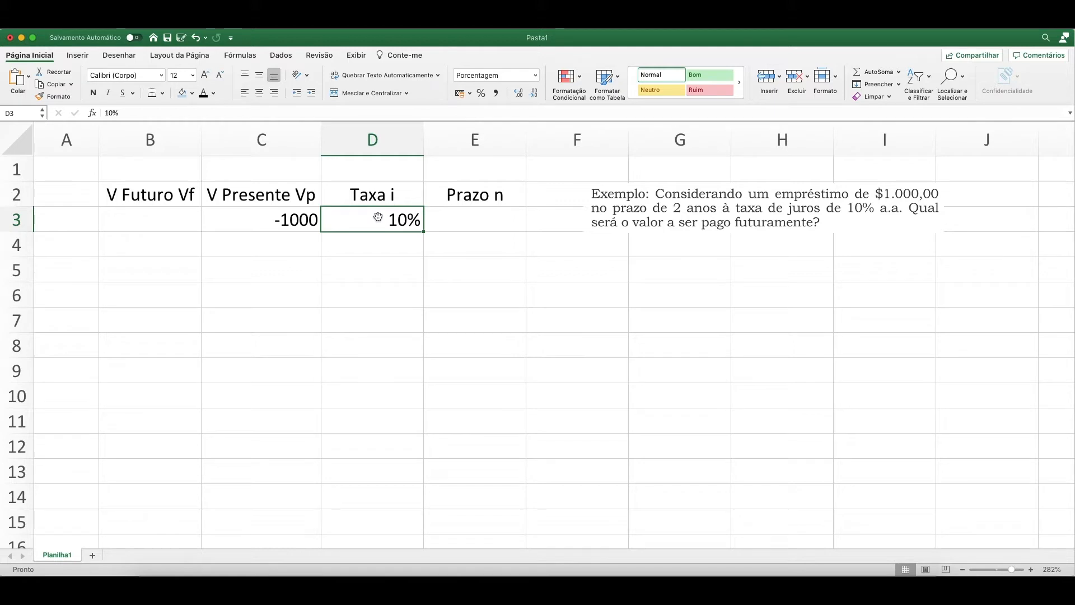
# Enter the term 2 in E3 under the "Prazo n" header.
pyautogui.click(477, 222)
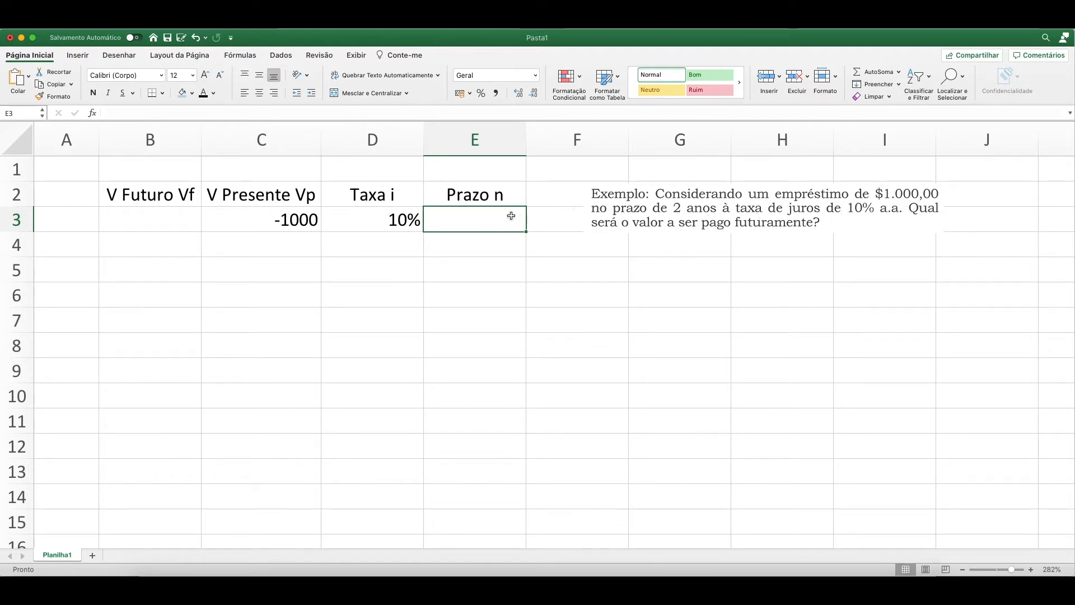
pyautogui.write('2')
pyautogui.press('Return')
pyautogui.click(477, 226)
# Start a VF formula in B3 with D3 as the rate and E3 as the number of periods.
pyautogui.press('Left')
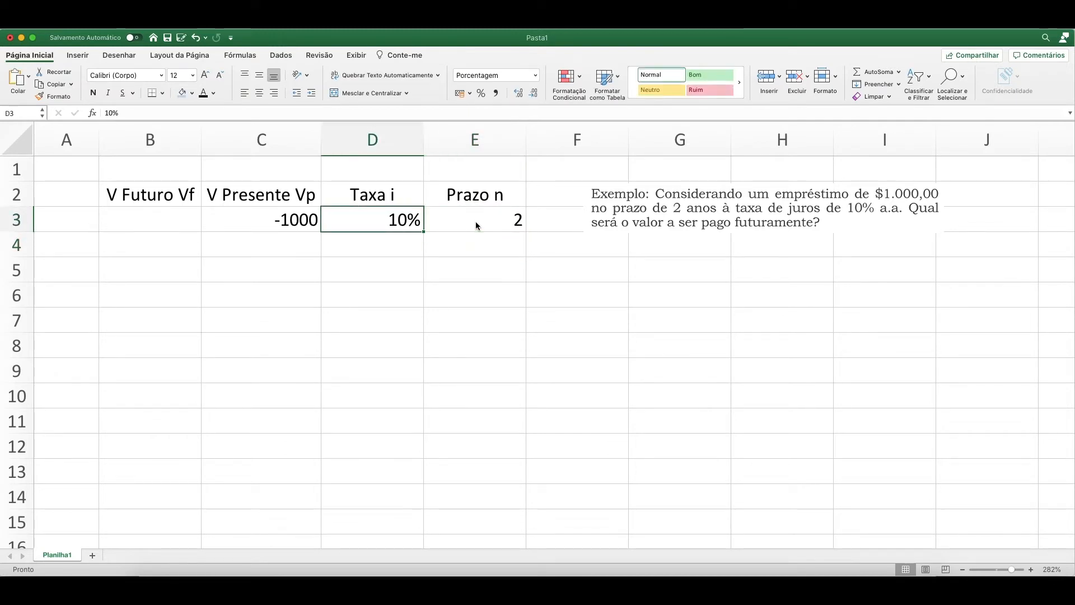
pyautogui.press('Left')
pyautogui.press('Left')
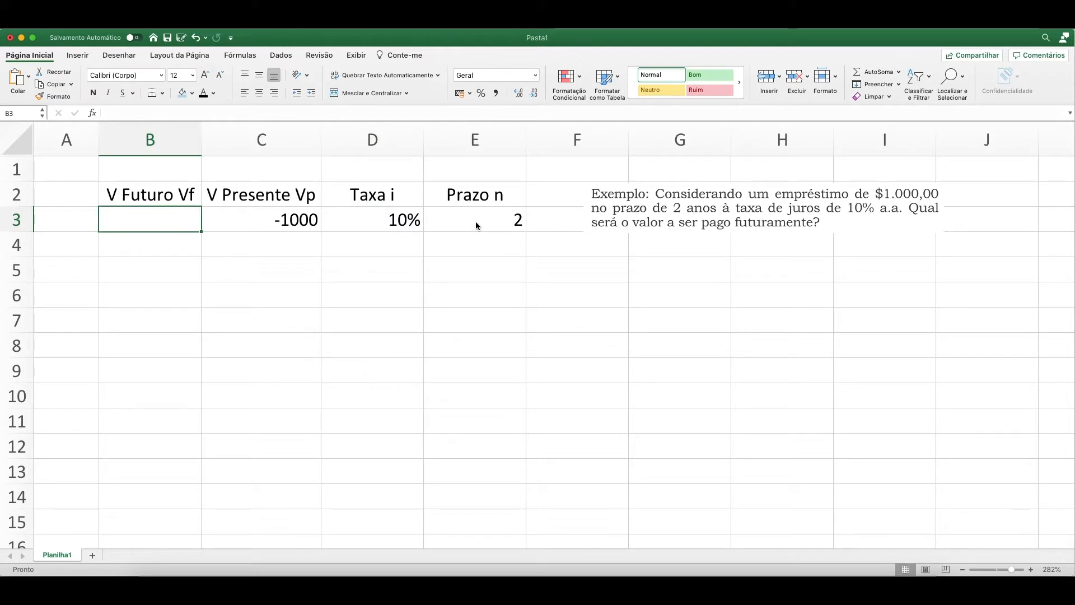
pyautogui.write('=')
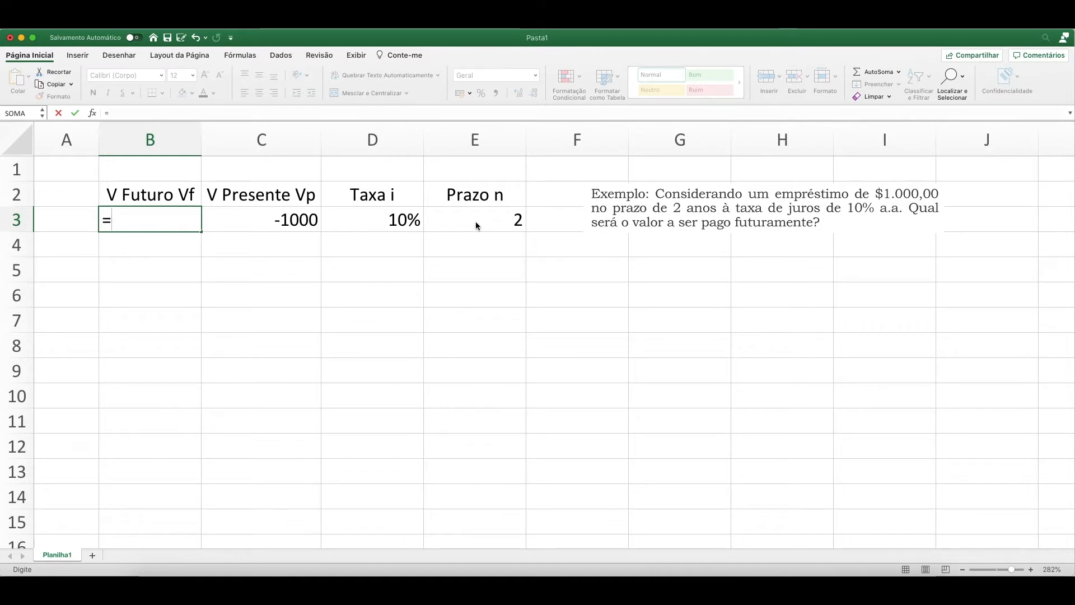
pyautogui.write('vf')
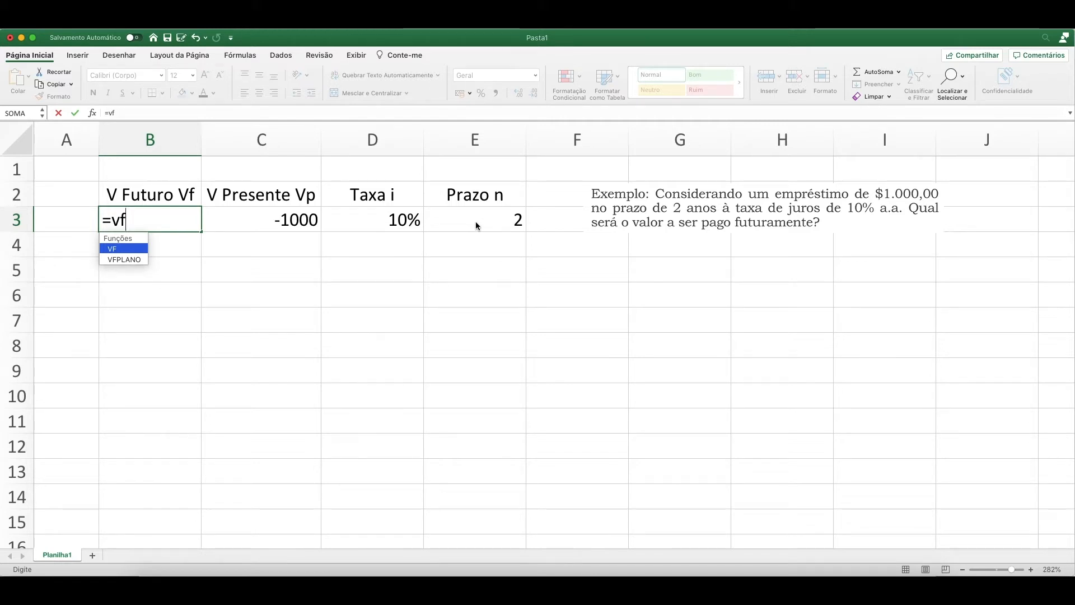
pyautogui.write('(')
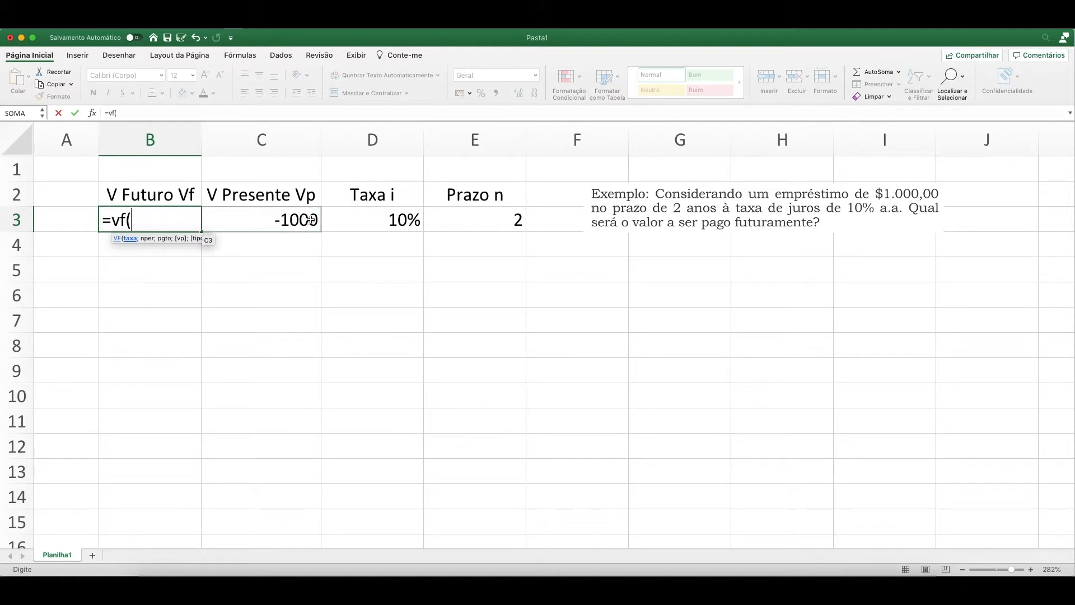
pyautogui.click(370, 219)
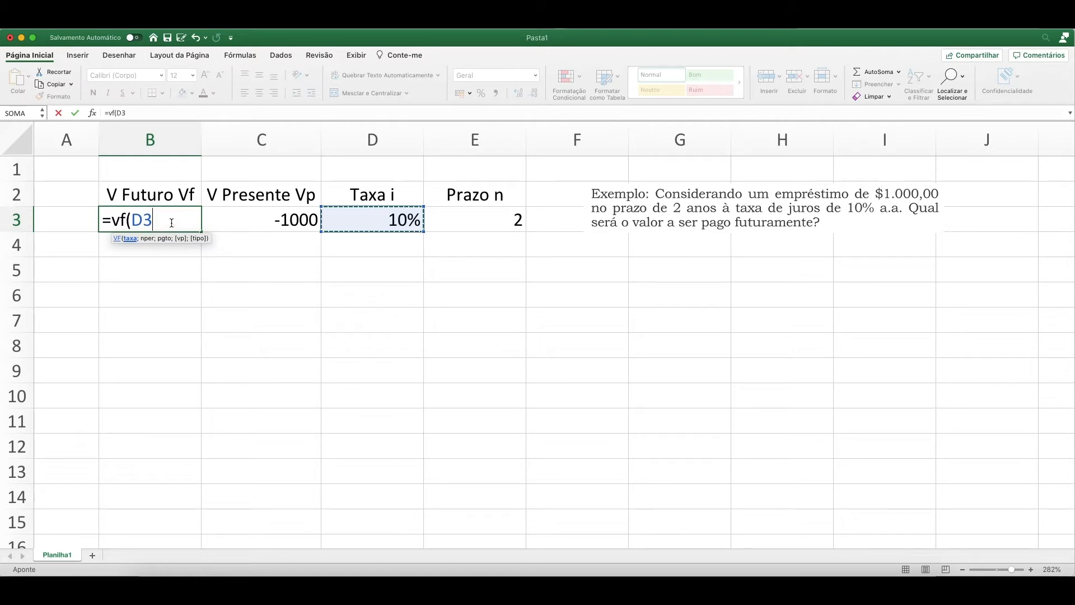
pyautogui.write(';')
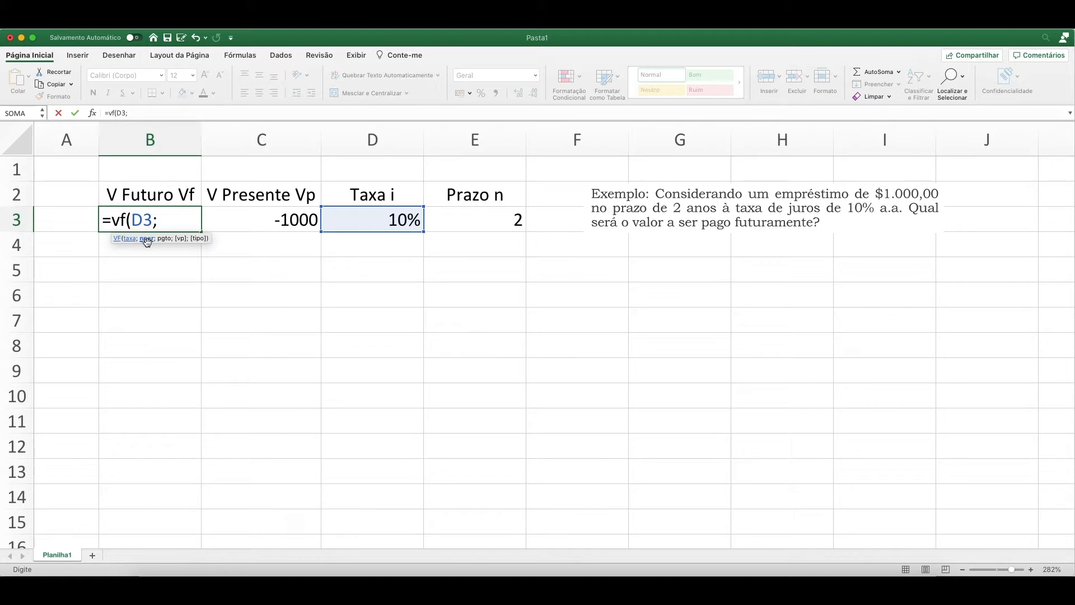
pyautogui.click(466, 220)
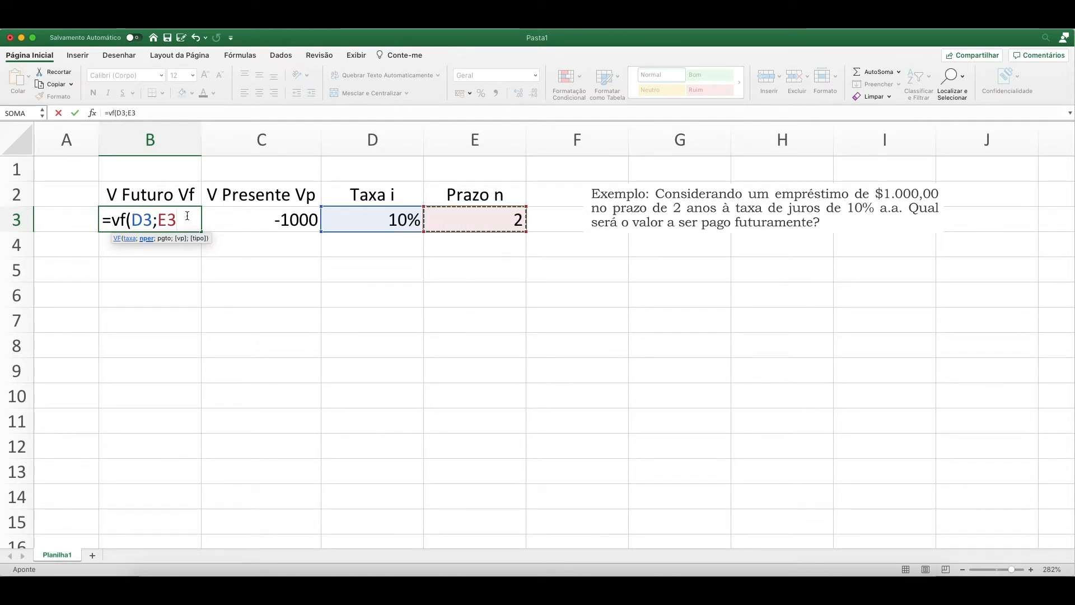
# Complete the VF formula in B3 with an empty payment, C3 as present value and an empty type: =VF(D3;E3;;C3;).
pyautogui.write(';')
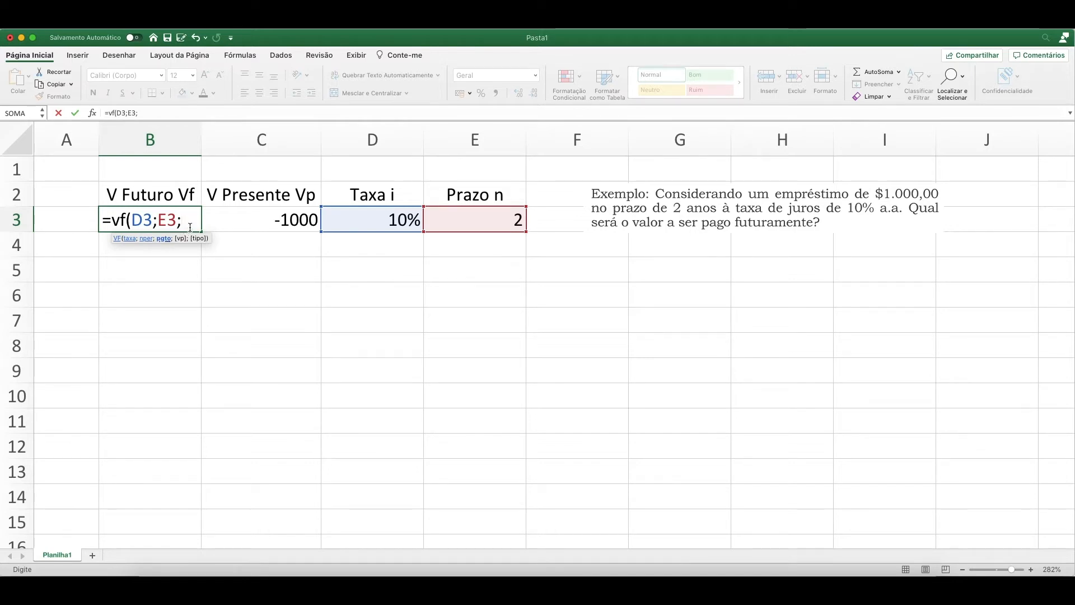
pyautogui.write(';')
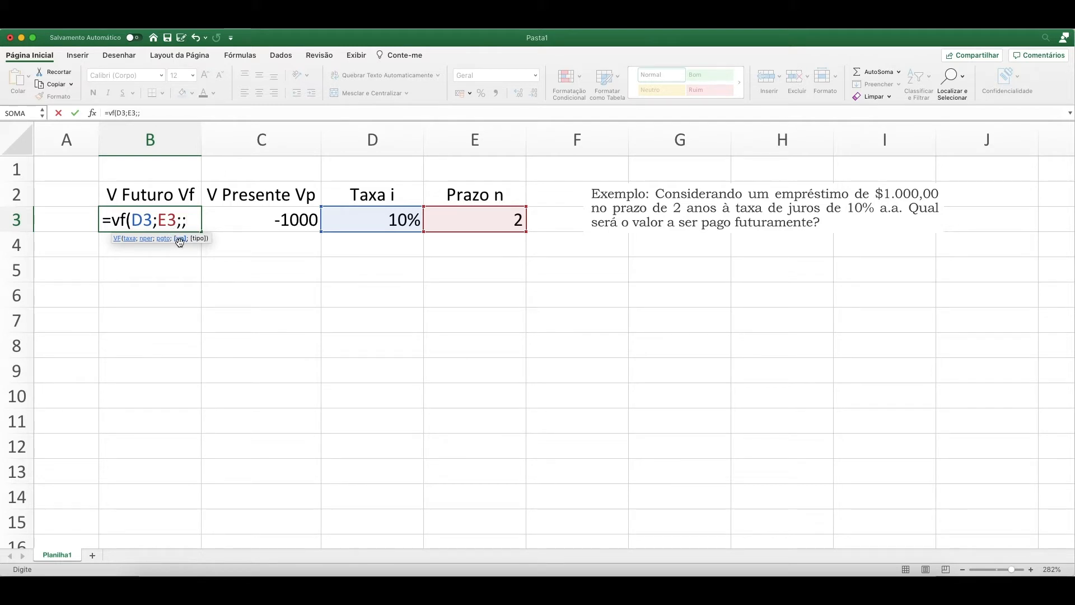
pyautogui.click(266, 221)
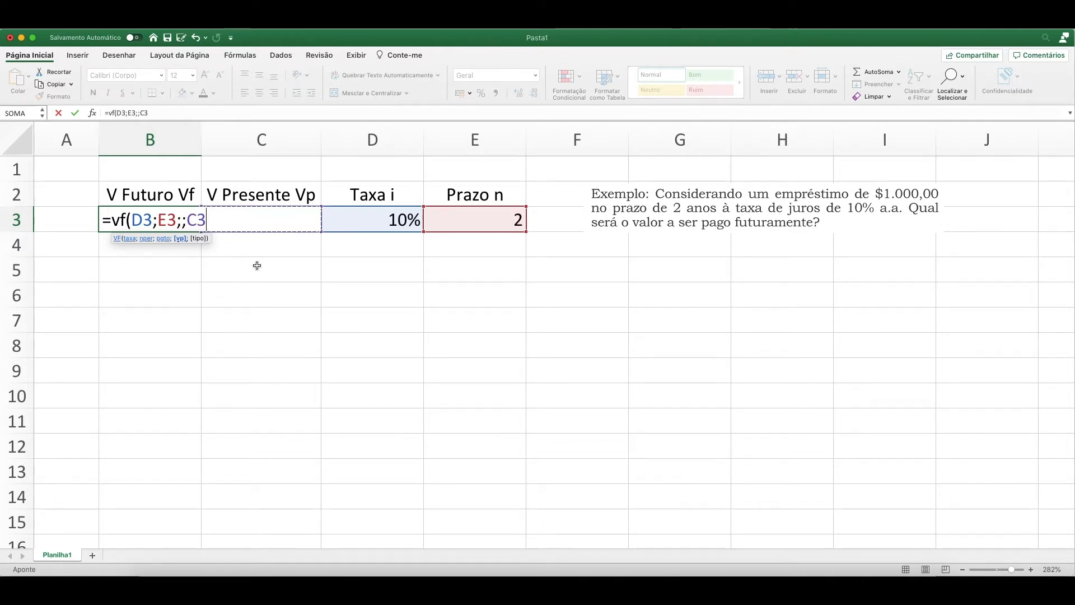
pyautogui.write(';')
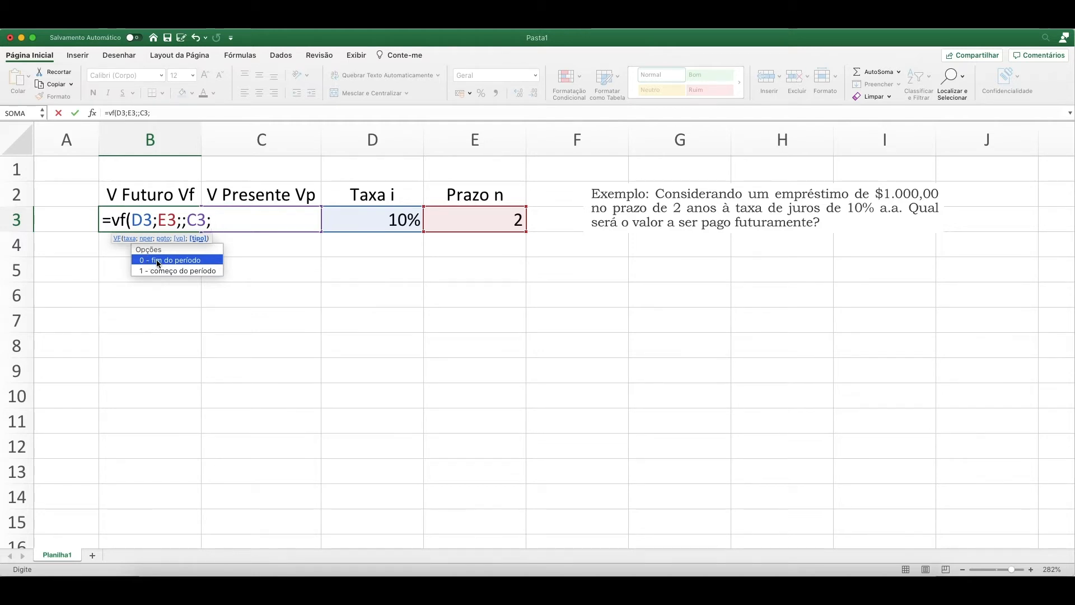
pyautogui.write('0')
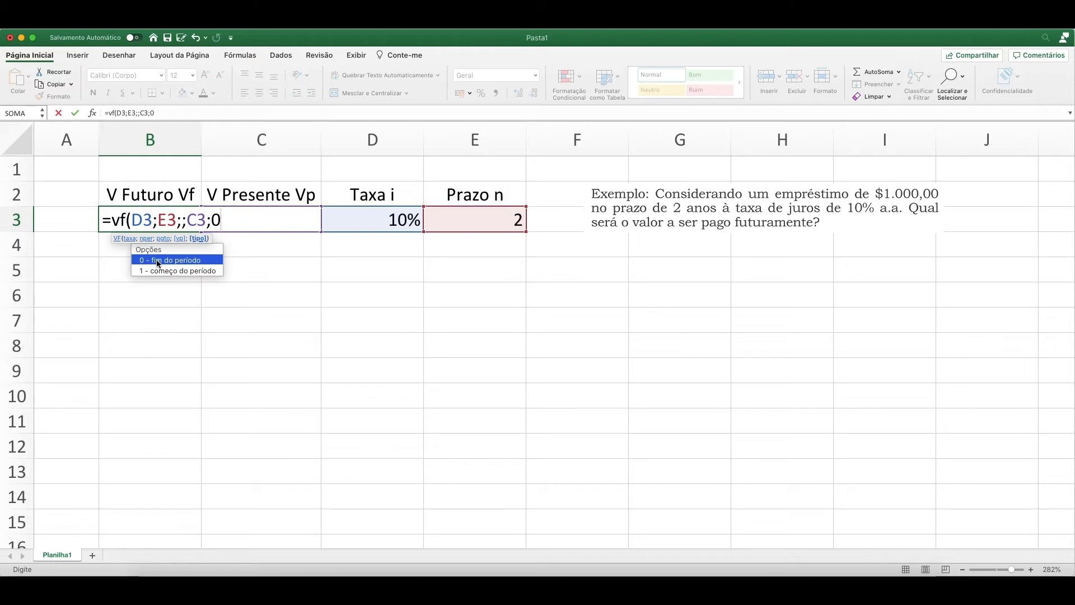
pyautogui.press('BackSpace')
pyautogui.write(')')
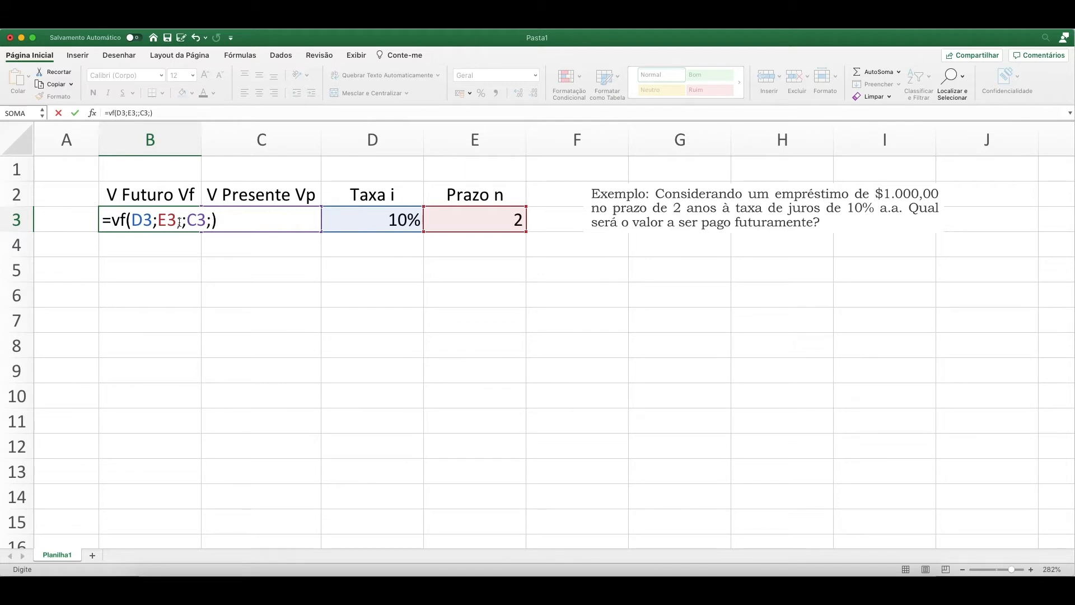
pyautogui.click(129, 221)
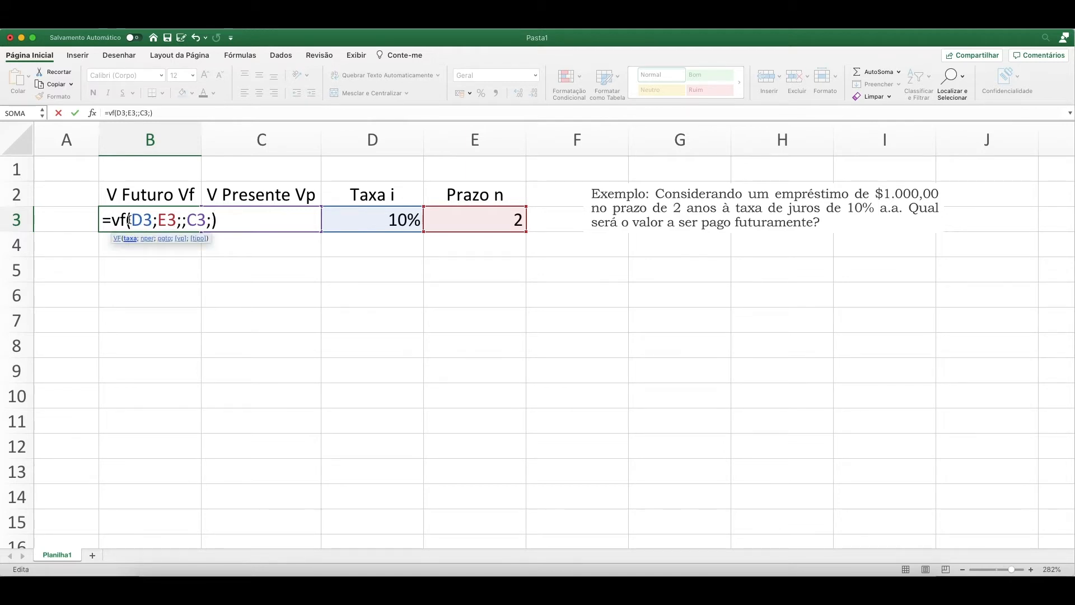
pyautogui.press('Return')
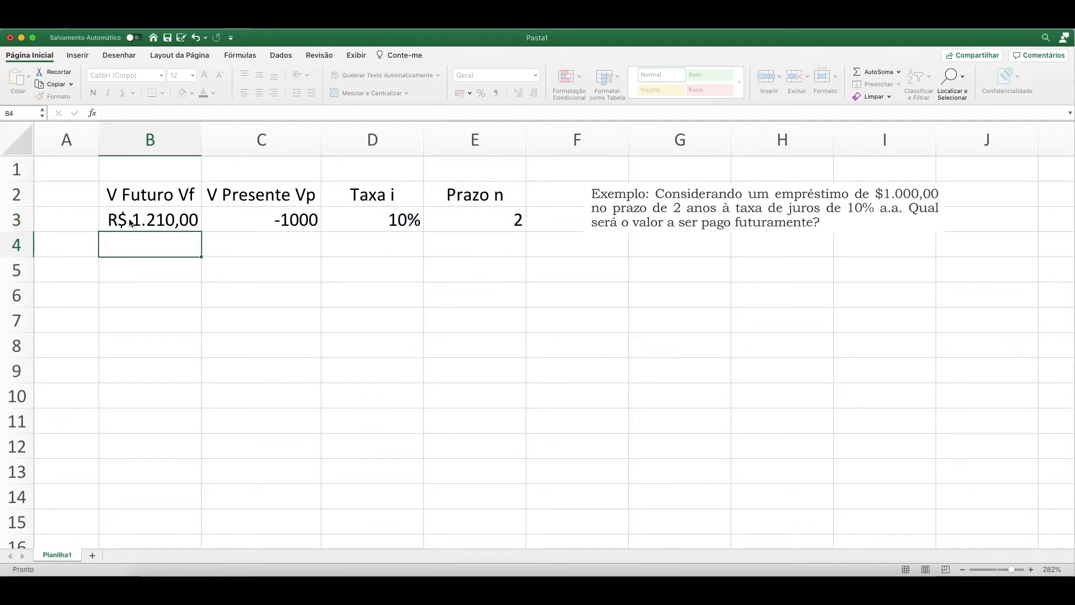
pyautogui.press('Return')
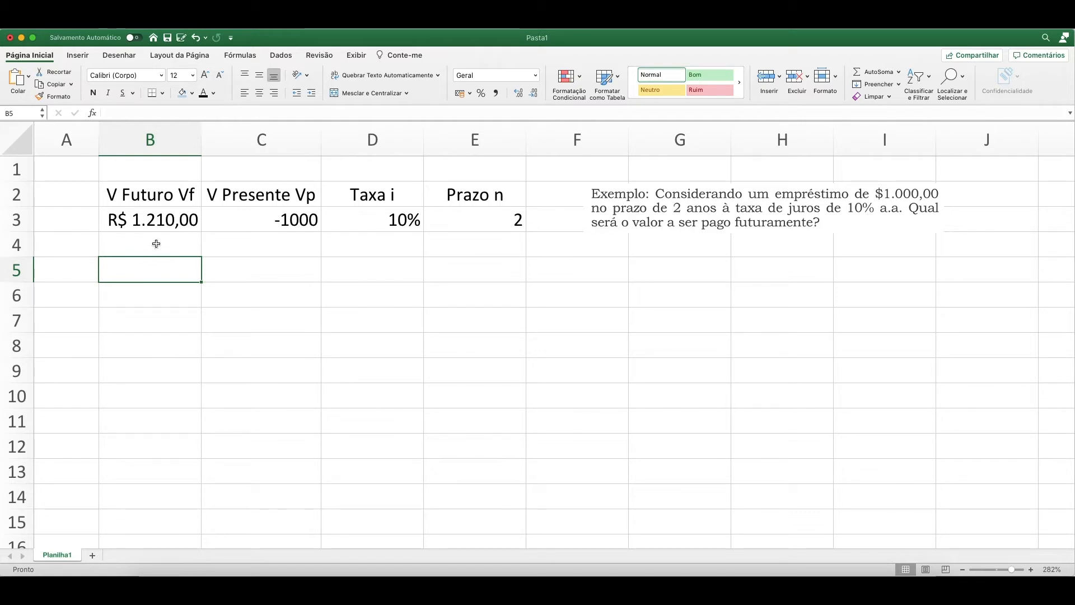
# Fill the future value result cell B3 with the lightest gold theme color.
pyautogui.click(138, 221)
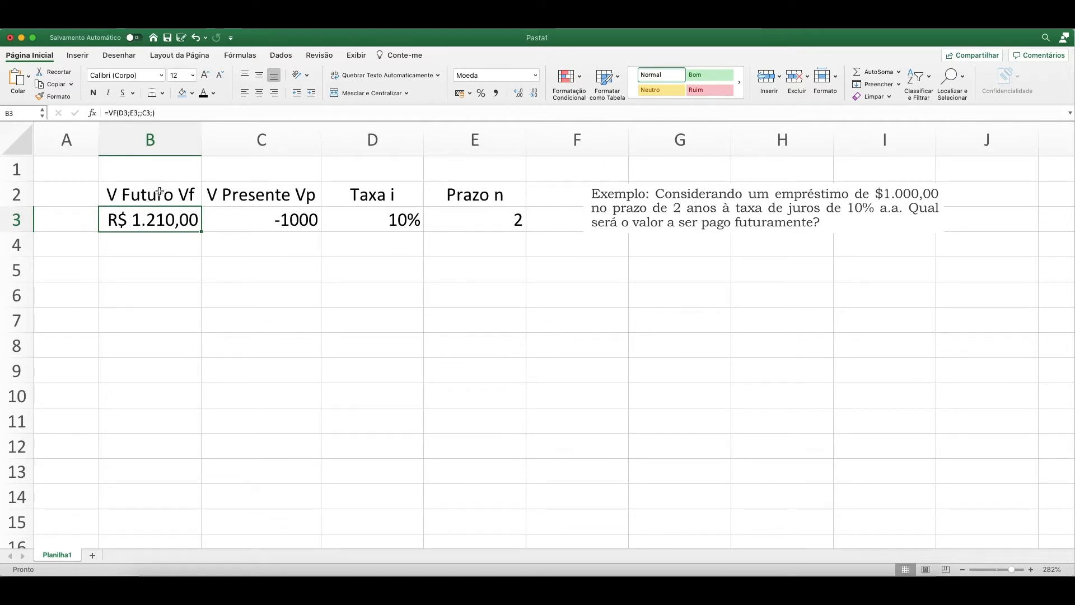
pyautogui.click(192, 93)
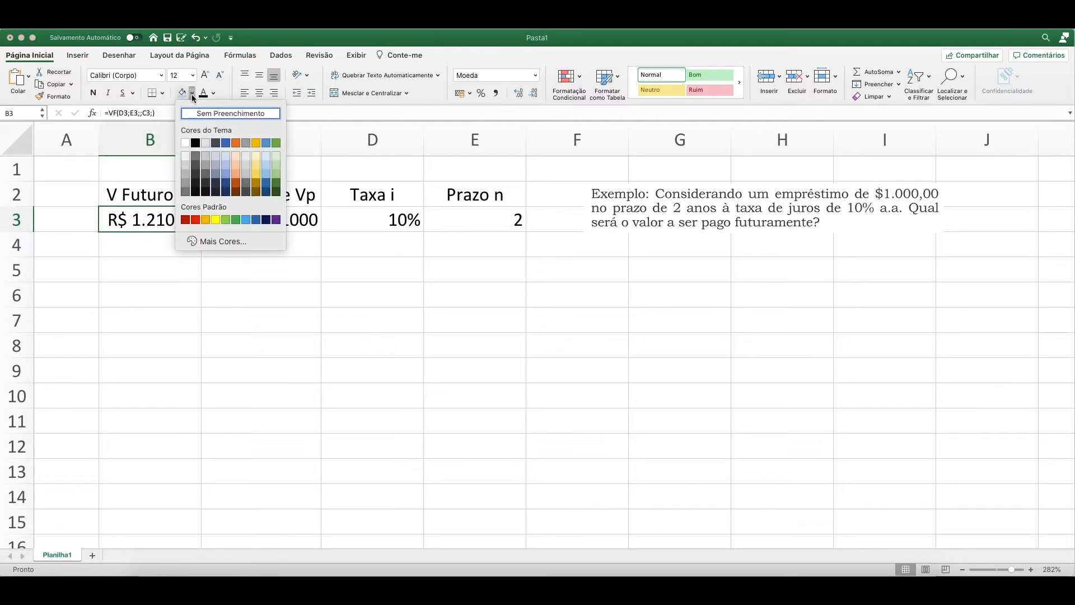
pyautogui.click(256, 155)
pyautogui.click(159, 240)
# Open the formula builder for the VF formula in B3 and examine its arguments and syntax description.
pyautogui.click(169, 219)
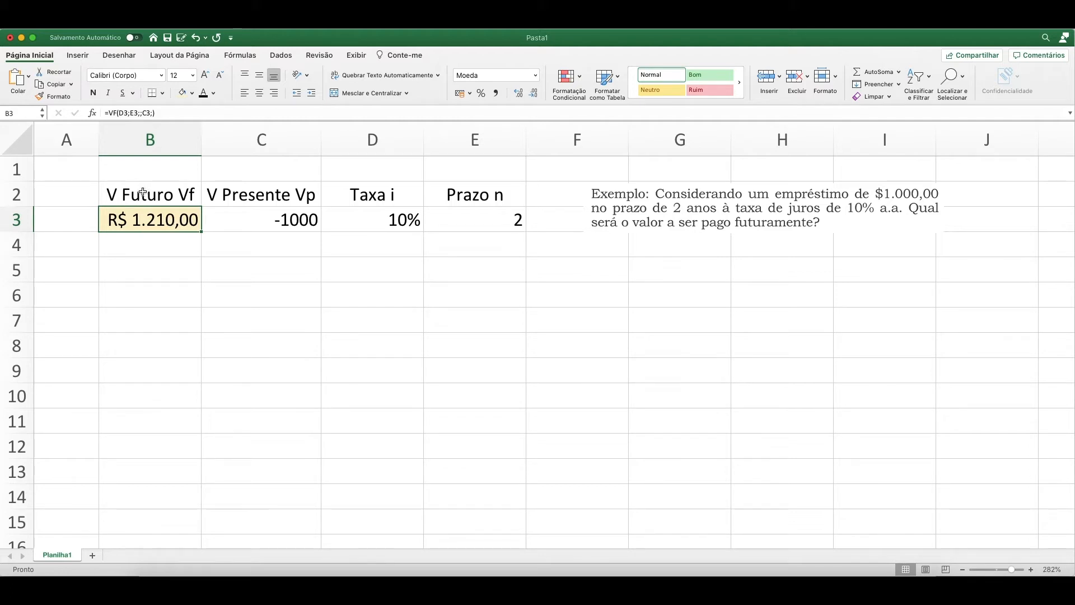
pyautogui.click(92, 114)
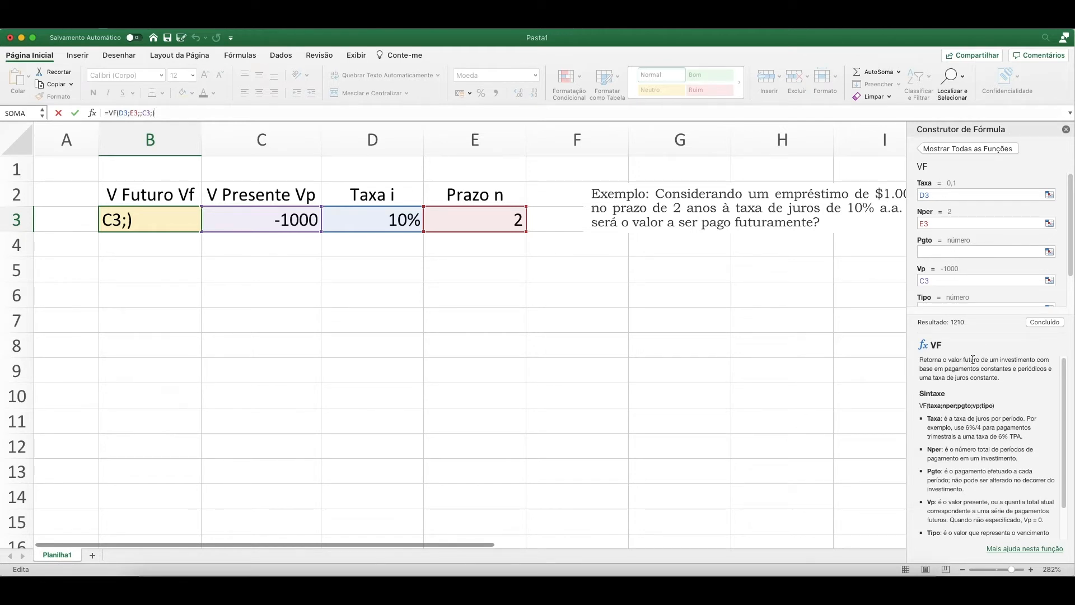
pyautogui.scroll(-2, 977, 266)
pyautogui.scroll(2, 980, 248)
pyautogui.scroll(-2, 979, 245)
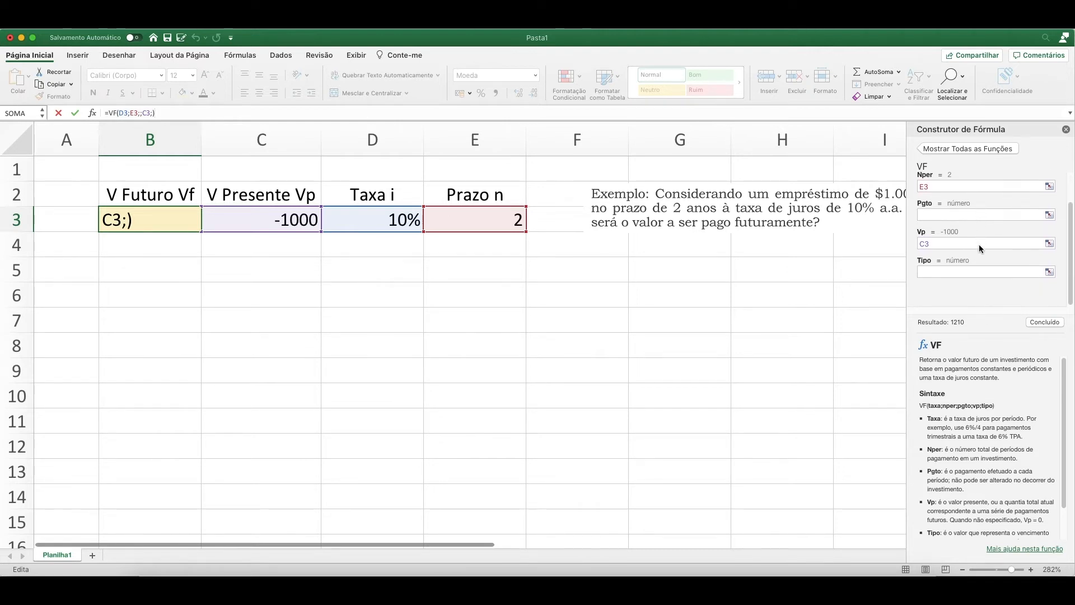
pyautogui.scroll(-2, 978, 418)
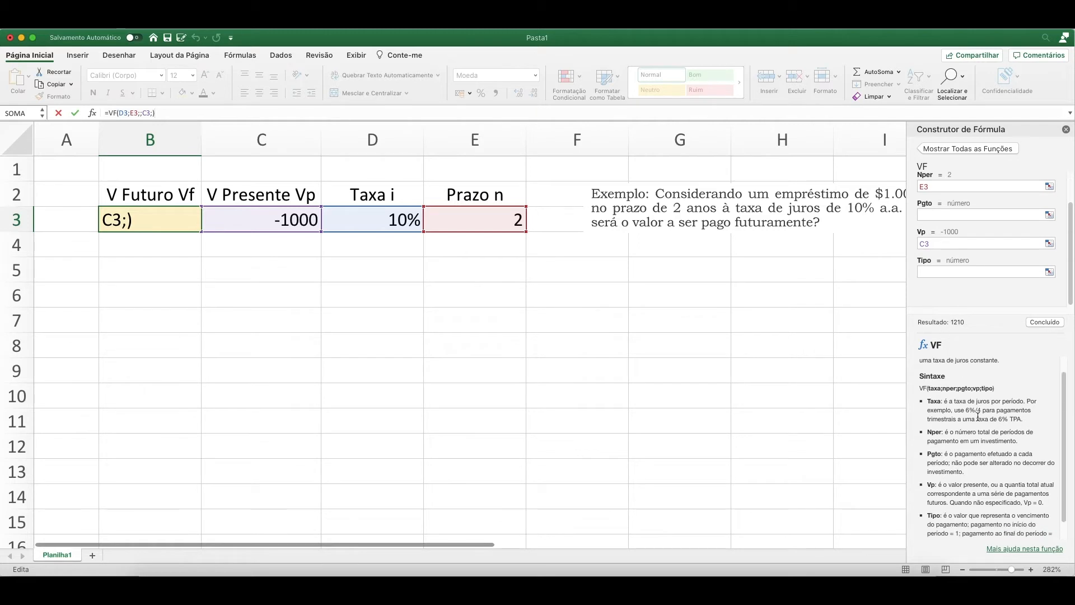
pyautogui.scroll(-2, 976, 407)
pyautogui.scroll(3, 972, 414)
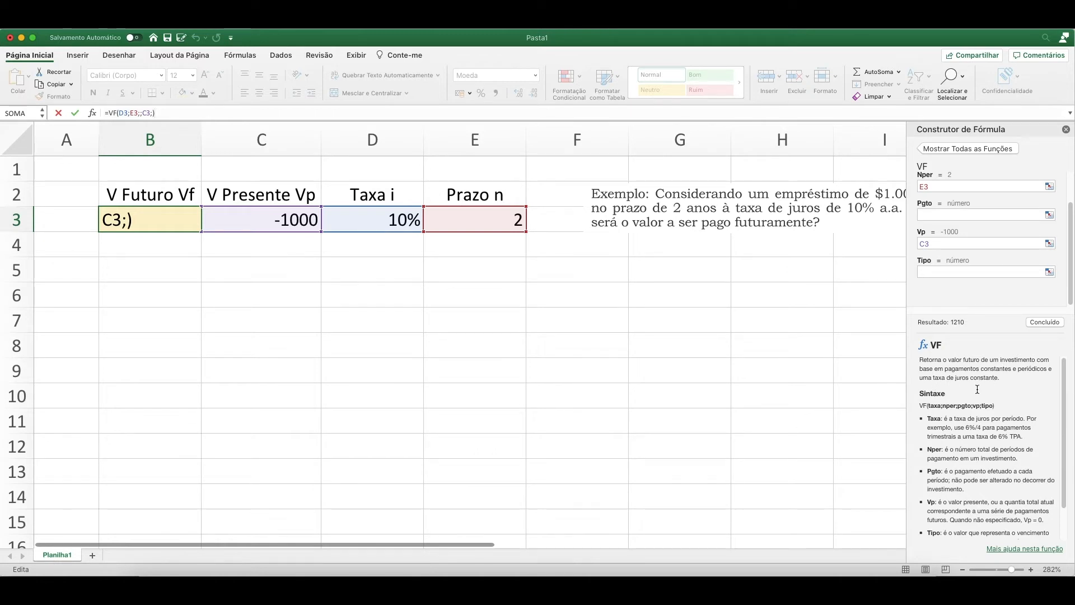
pyautogui.scroll(-1, 933, 395)
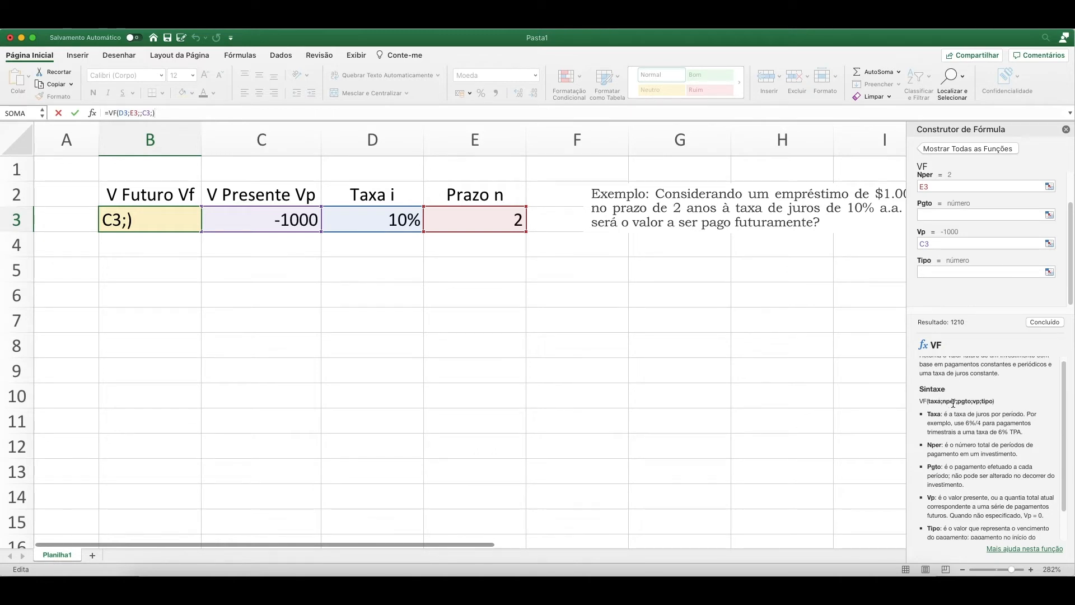
pyautogui.scroll(-5, 977, 401)
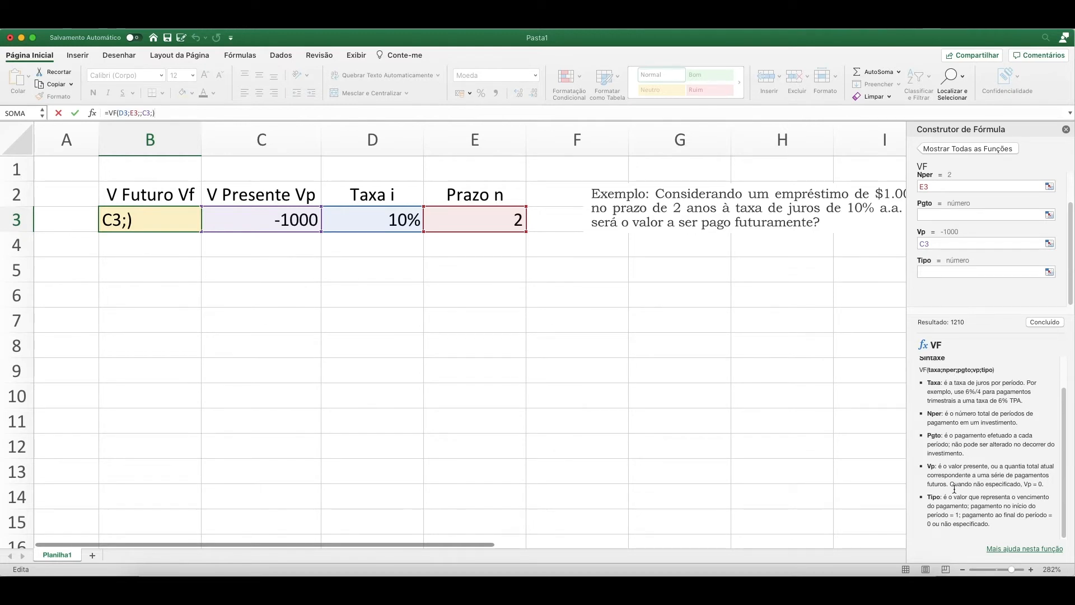
# Open the full help article on the VF function and move its window slightly higher.
pyautogui.click(1022, 550)
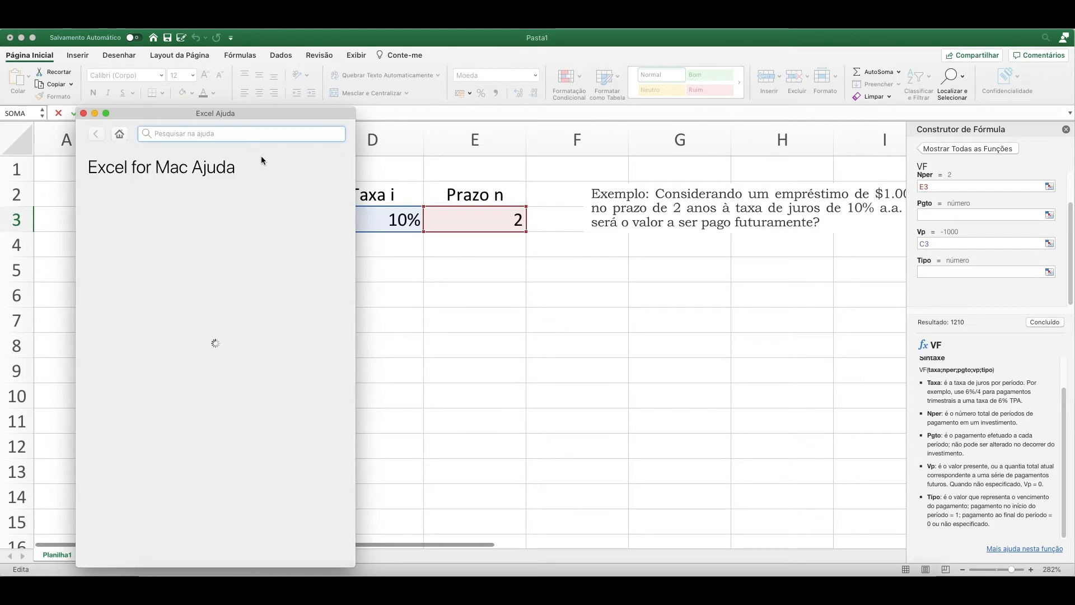
pyautogui.moveTo(267, 112); pyautogui.dragTo(284, 74)
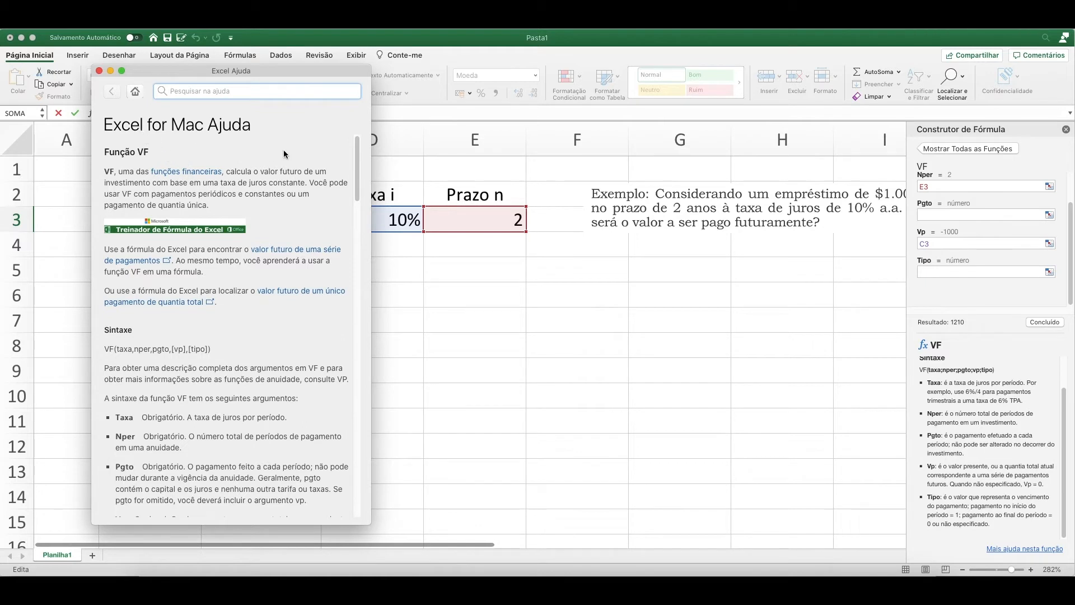
# Read the VF help article through its argument descriptions and examples, and close the help window.
pyautogui.moveTo(357, 156); pyautogui.dragTo(347, 287)
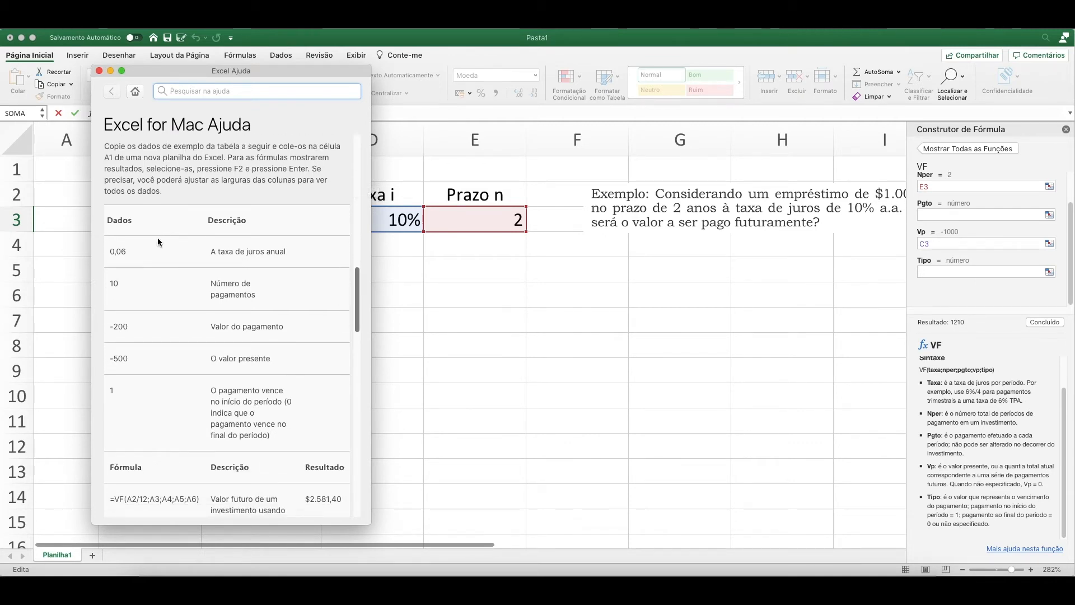
pyautogui.scroll(-5, 356, 325)
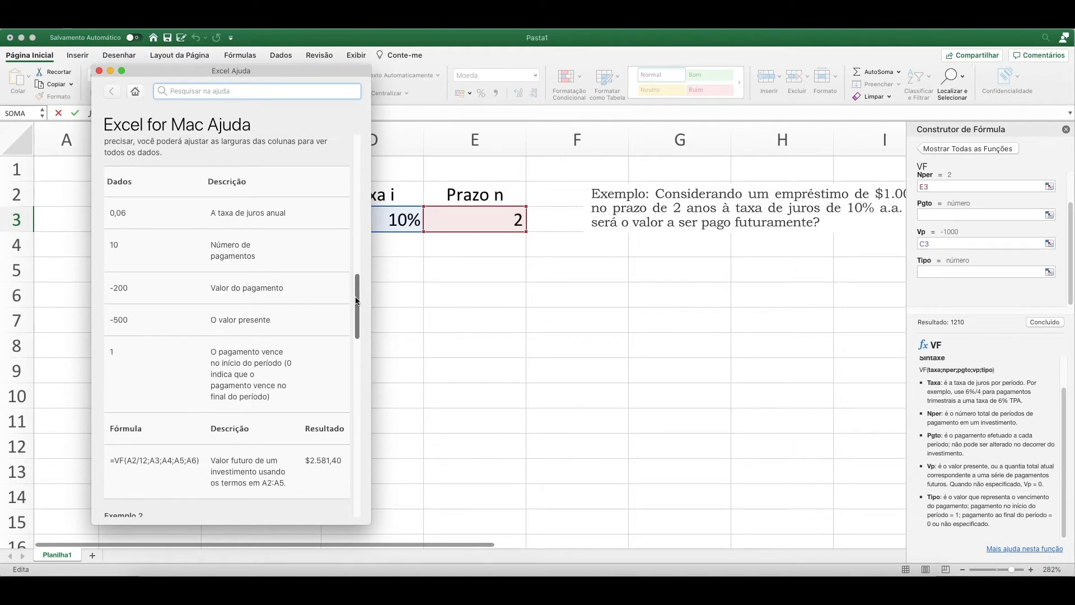
pyautogui.moveTo(356, 325); pyautogui.dragTo(361, 451)
pyautogui.moveTo(359, 418); pyautogui.dragTo(361, 143)
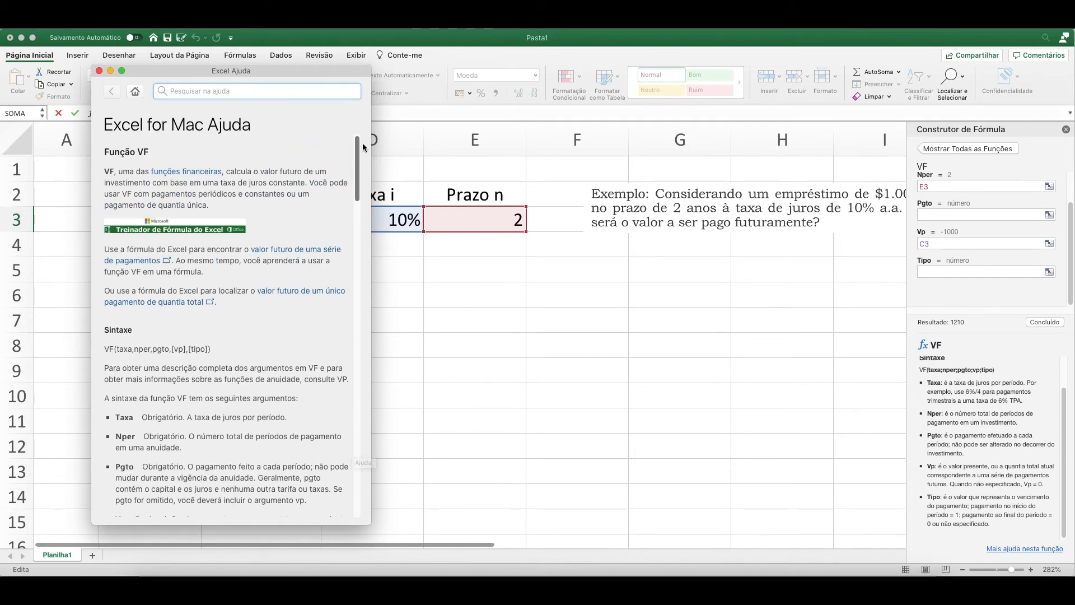
pyautogui.click(98, 70)
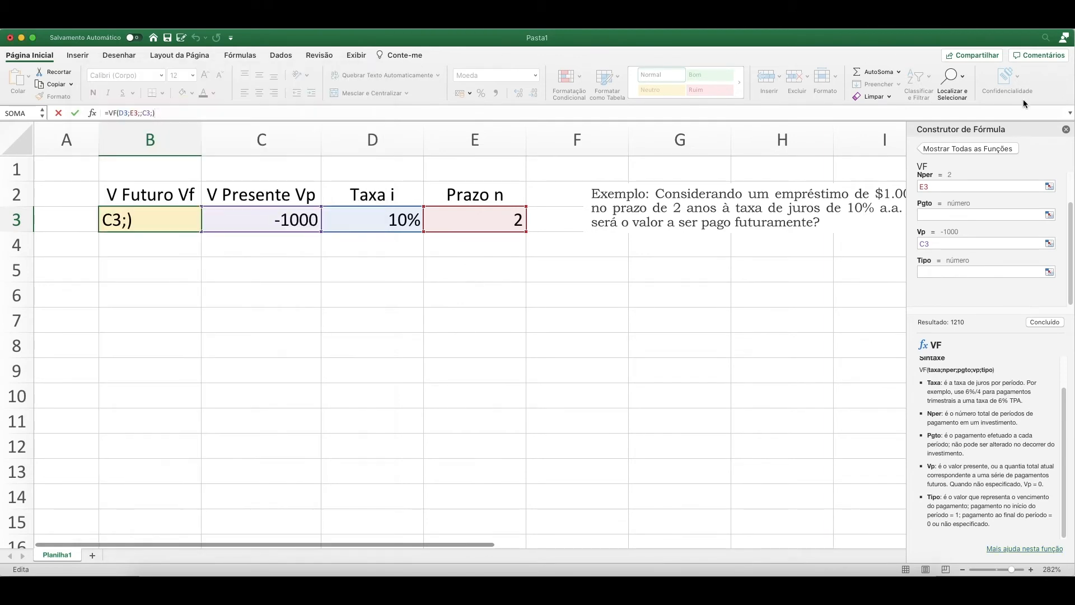
# Close the formula builder and return to the worksheet with cell B5 selected.
pyautogui.click(1067, 130)
pyautogui.click(505, 293)
pyautogui.click(169, 280)
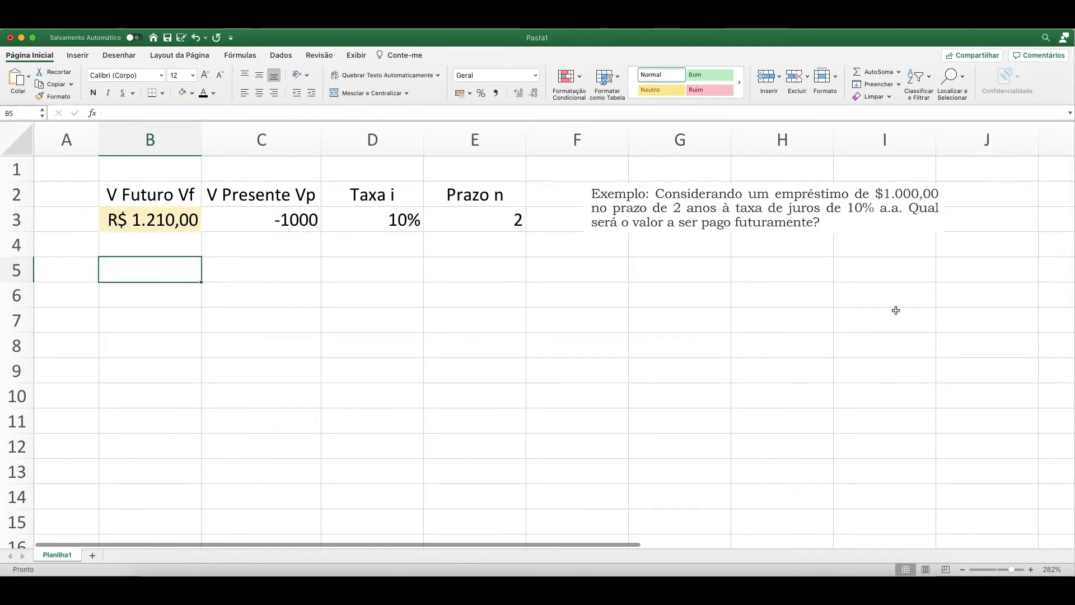
# Paste the image of the $220.000,00 investment problem, enlarge it slightly and place it beneath the first example, beside rows 5 and 6.
pyautogui.click(764, 208)
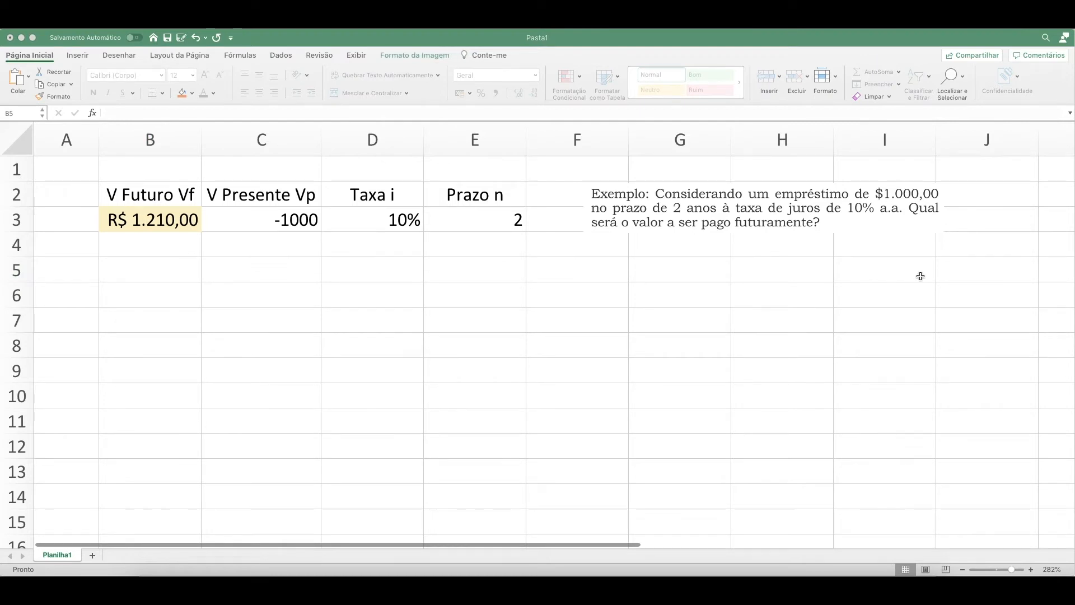
pyautogui.click(195, 272)
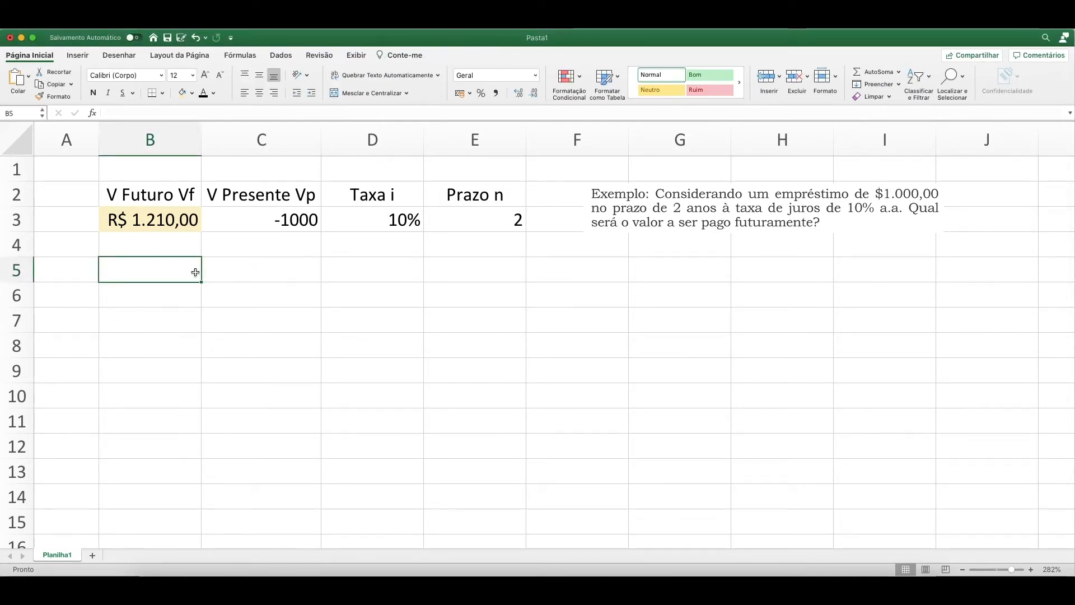
pyautogui.press('super+v')
pyautogui.moveTo(229, 272); pyautogui.dragTo(724, 285)
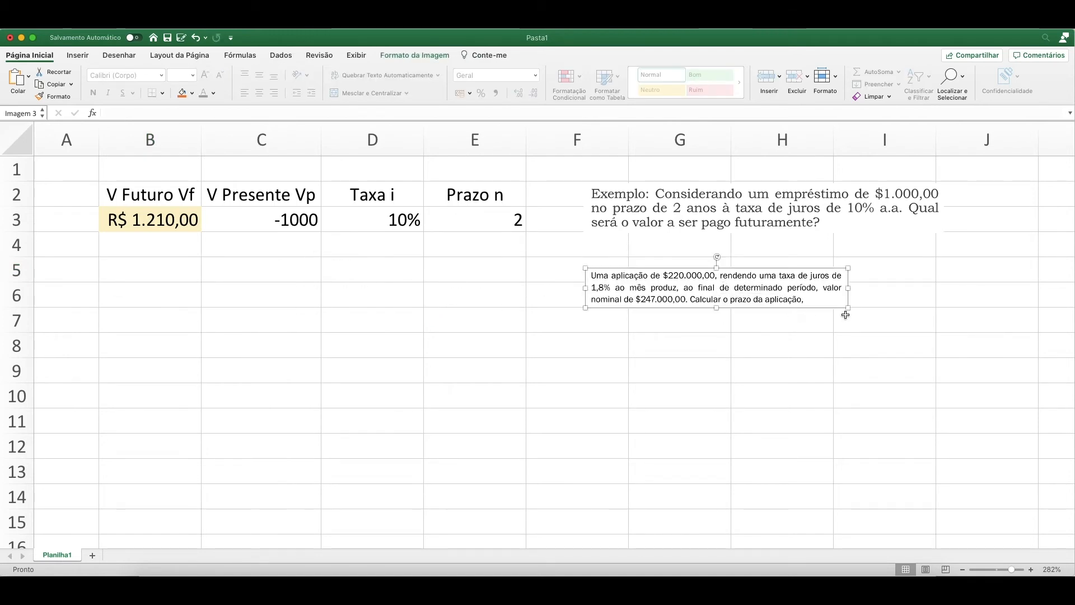
pyautogui.moveTo(848, 309); pyautogui.dragTo(904, 317)
pyautogui.moveTo(772, 303); pyautogui.dragTo(771, 294)
pyautogui.click(457, 278)
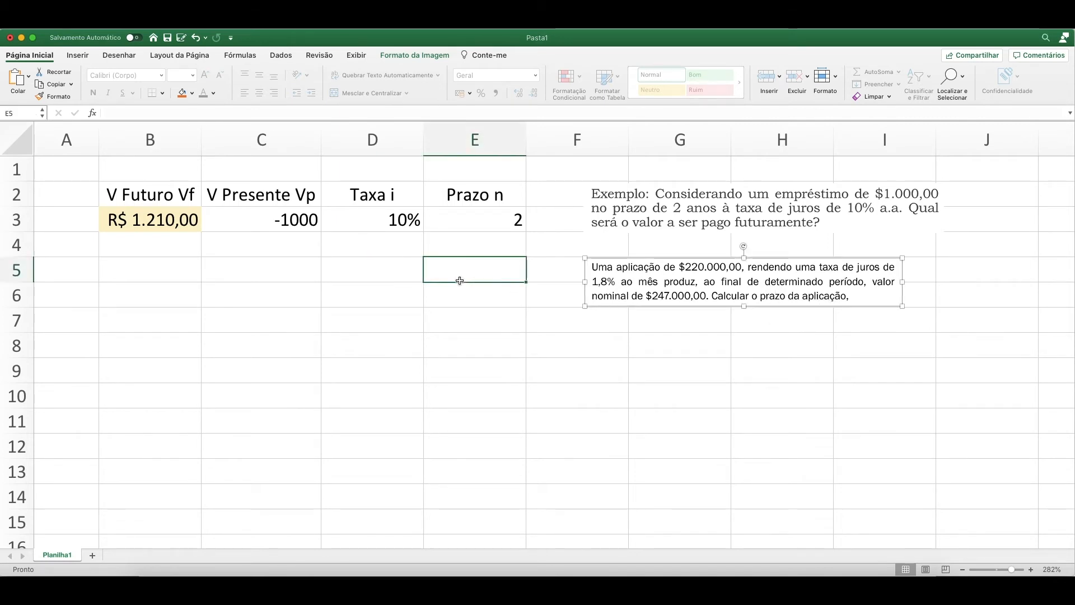
# Copy the four headings in B2:E2 to B5:E5 for the second problem.
pyautogui.moveTo(165, 197); pyautogui.dragTo(472, 198)
pyautogui.press('super+c')
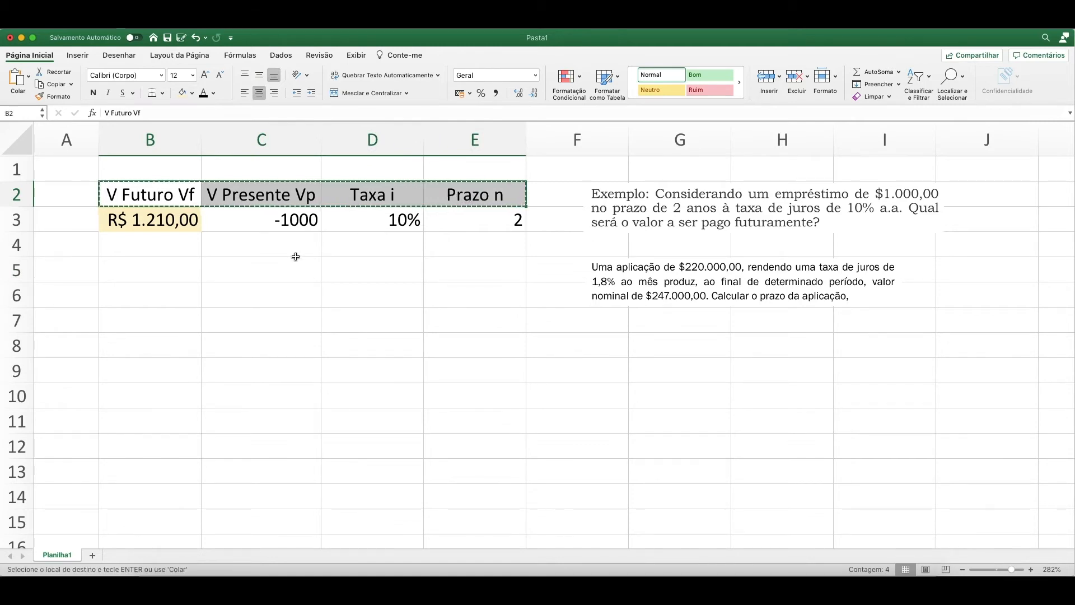
pyautogui.click(175, 278)
pyautogui.press('super+v')
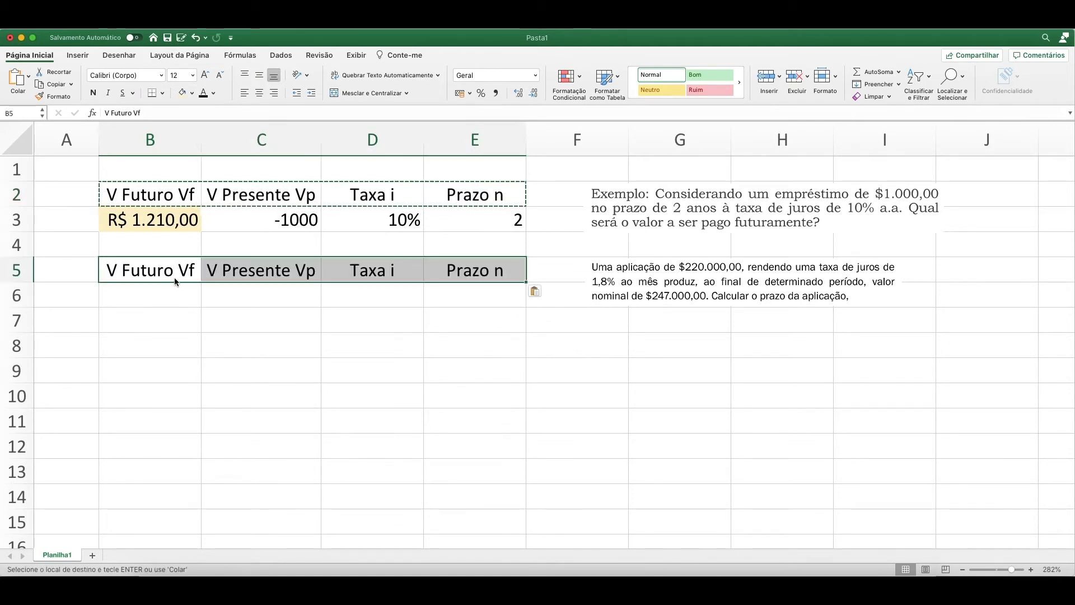
pyautogui.press('Escape')
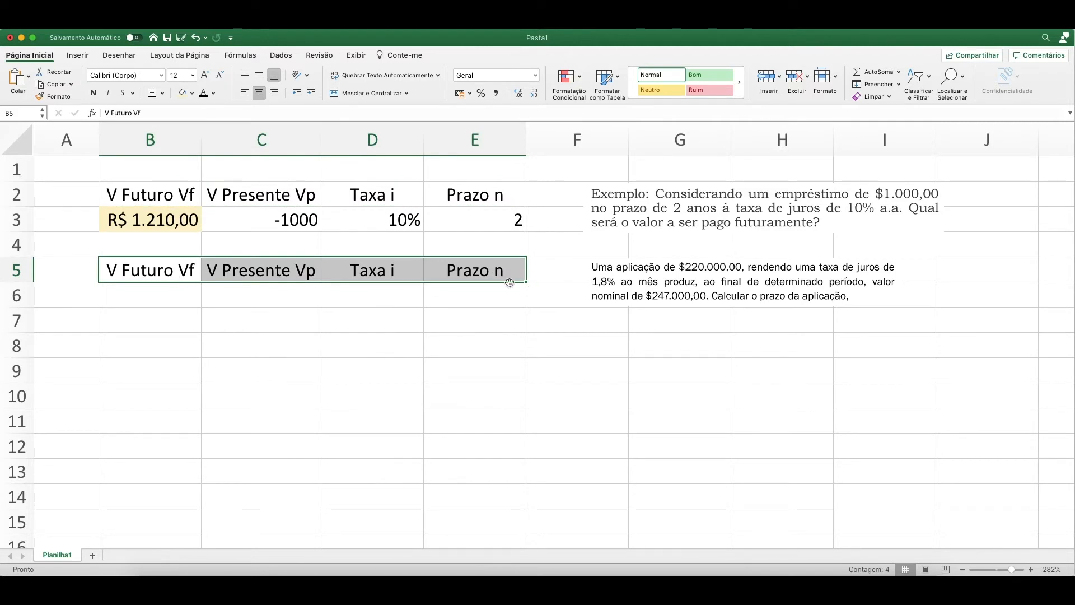
# Fill the unknown term cell E6, under Prazo n, with a light green theme color.
pyautogui.click(172, 291)
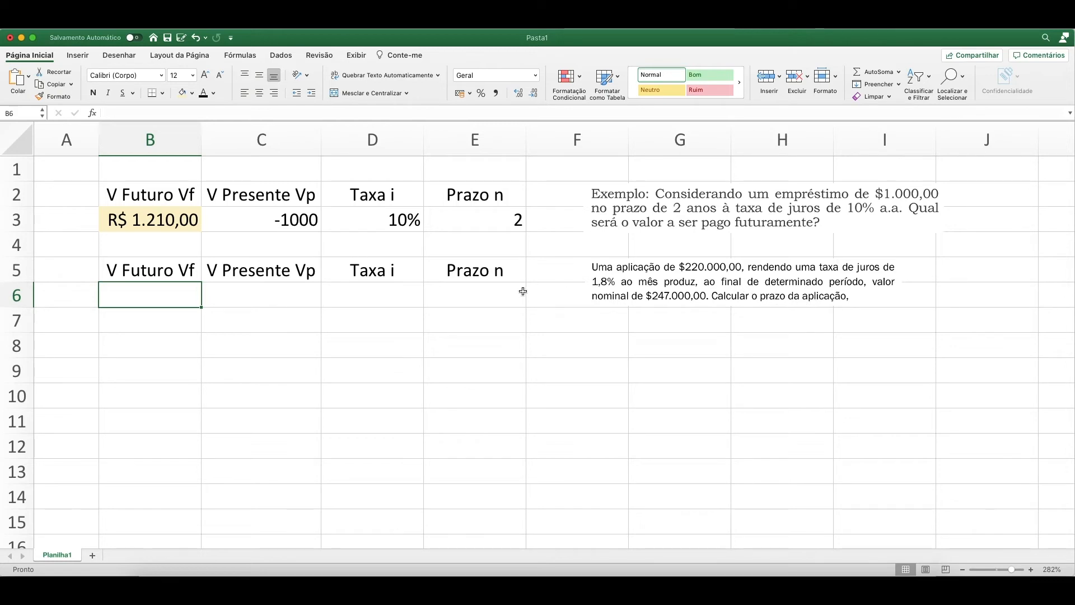
pyautogui.click(494, 295)
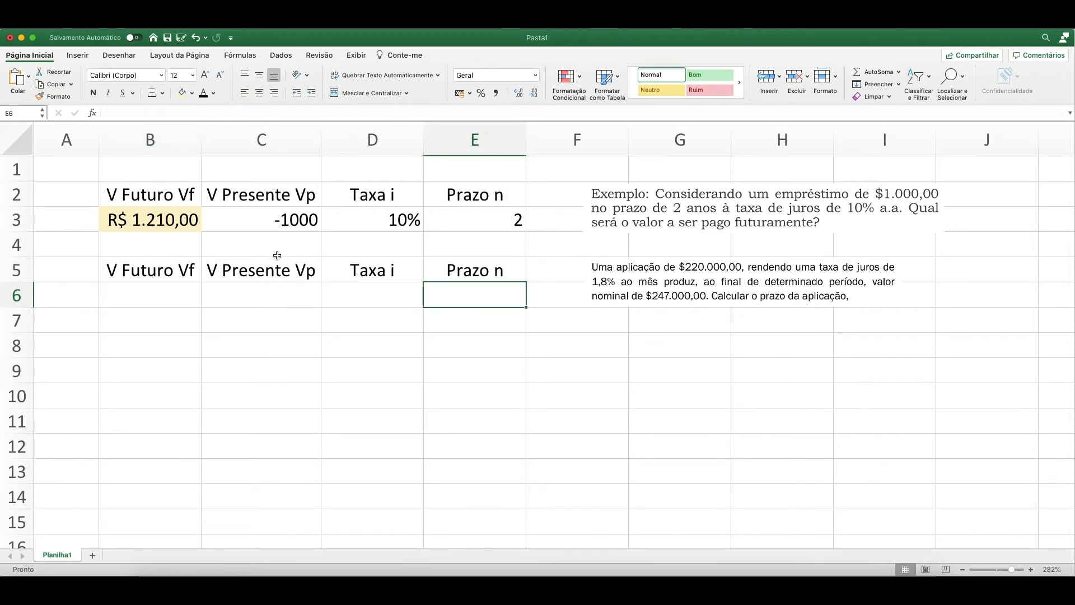
pyautogui.click(191, 93)
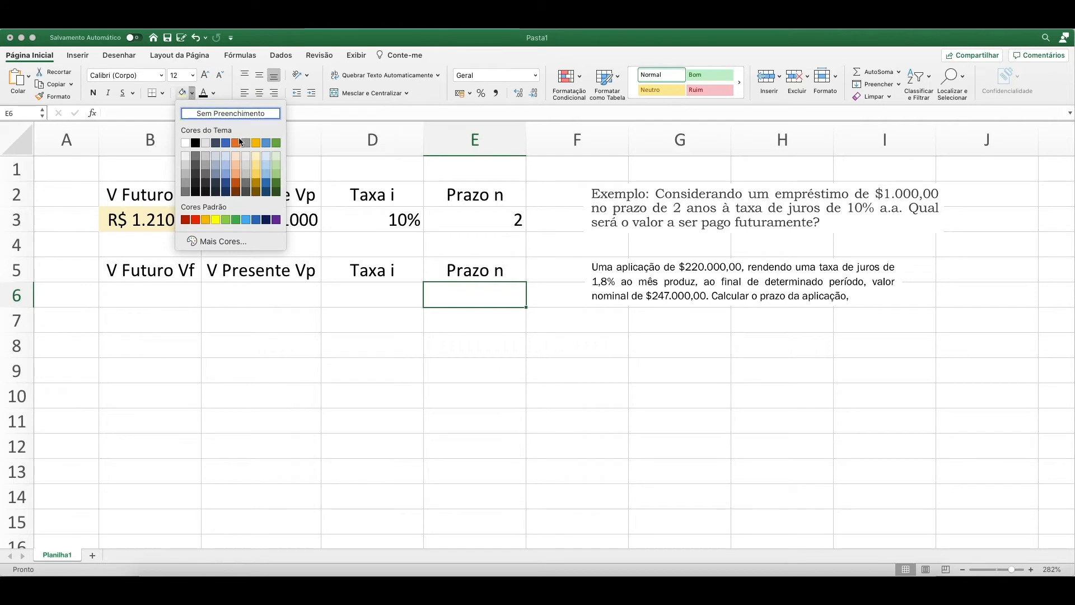
pyautogui.click(277, 163)
# Enter -220000 as the present value in C6.
pyautogui.click(233, 292)
pyautogui.click(176, 297)
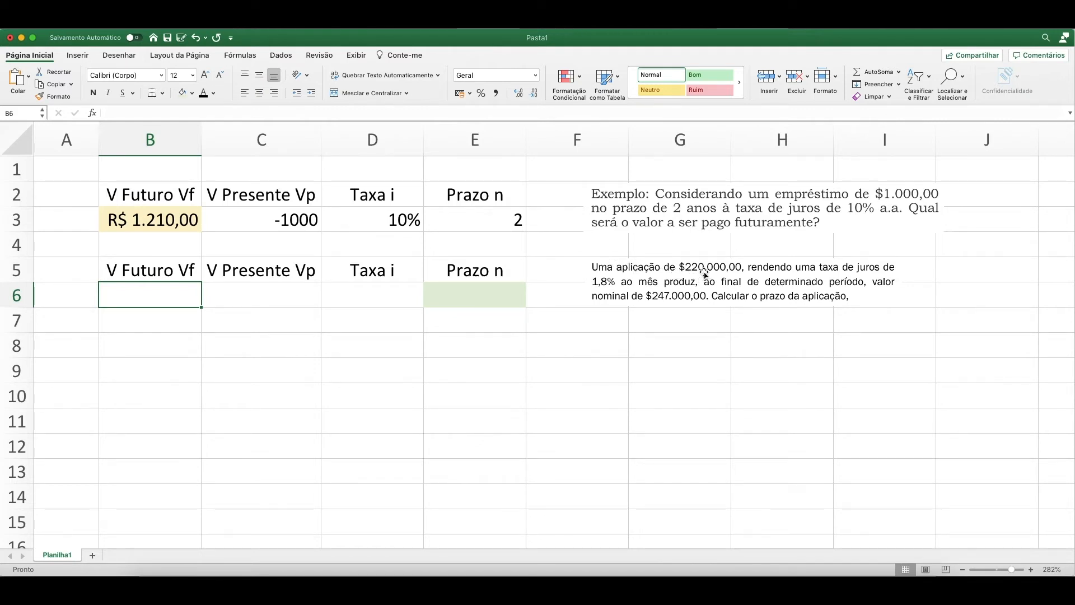
pyautogui.click(279, 292)
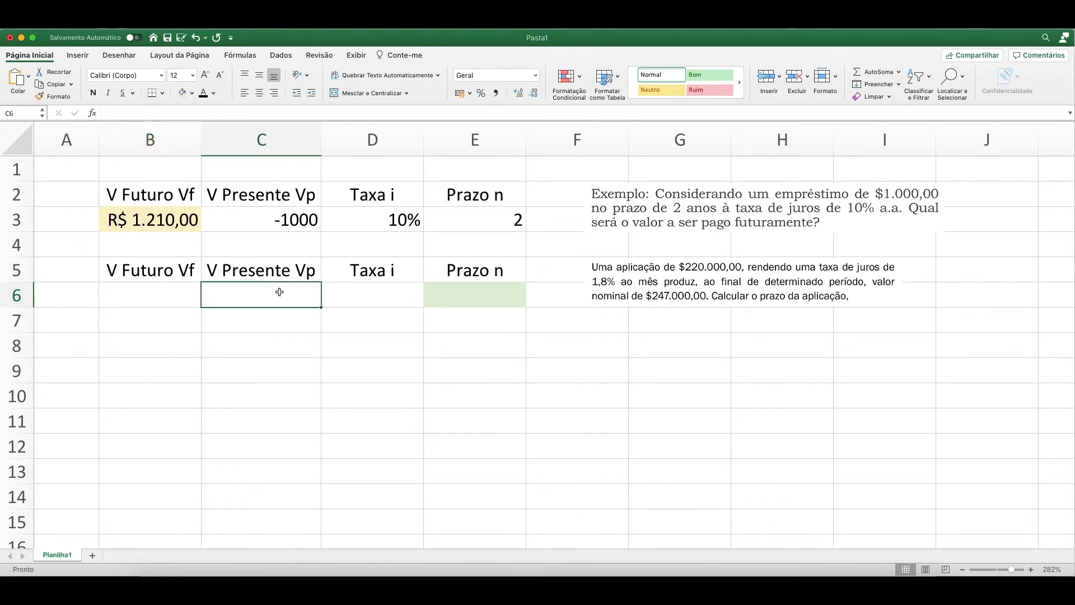
pyautogui.write('-220')
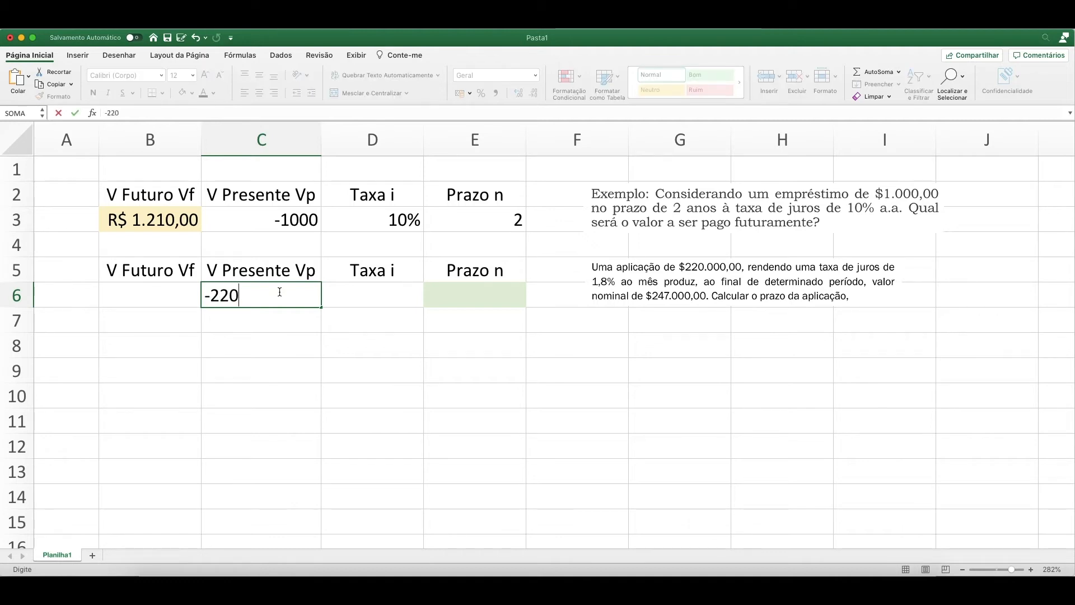
pyautogui.write('000')
pyautogui.press('Return')
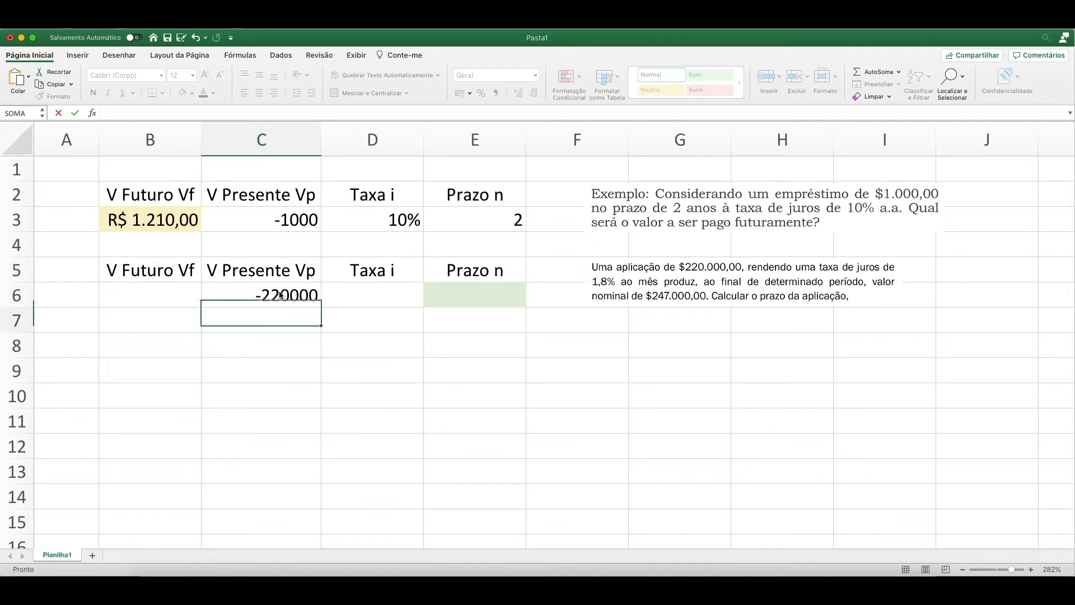
# Enter 247000 as the future value in B6.
pyautogui.press('Up')
pyautogui.press('Left')
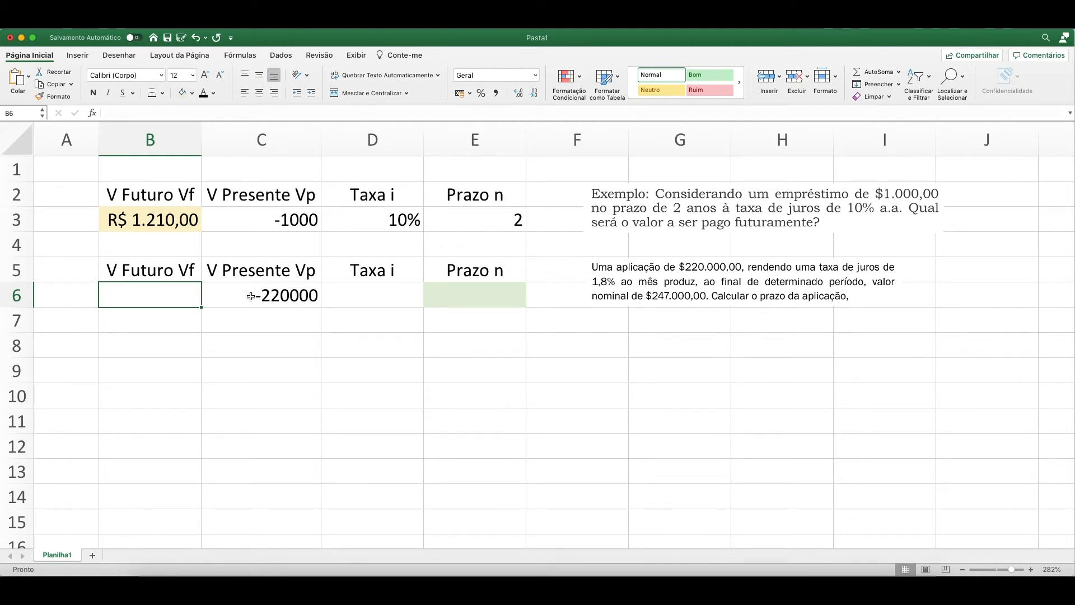
pyautogui.click(285, 296)
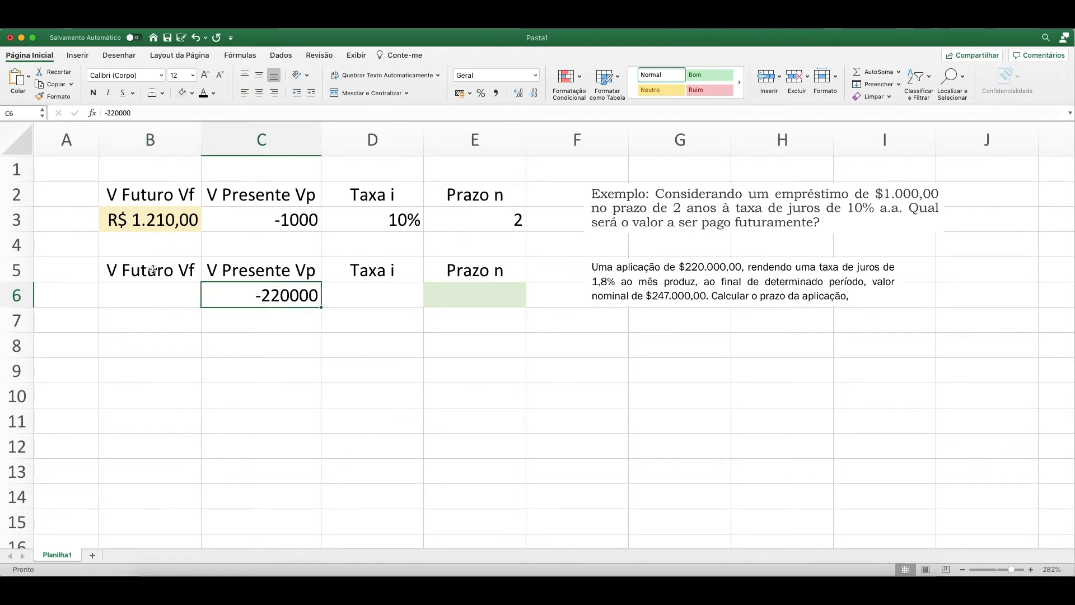
pyautogui.click(157, 291)
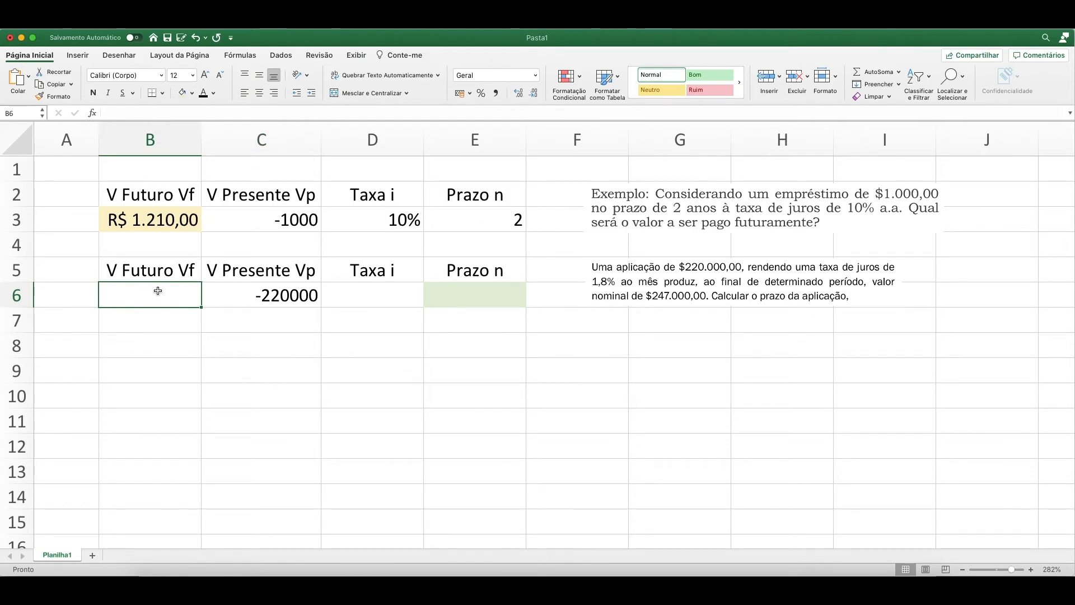
pyautogui.write('25')
pyautogui.press('BackSpace')
pyautogui.write('47000')
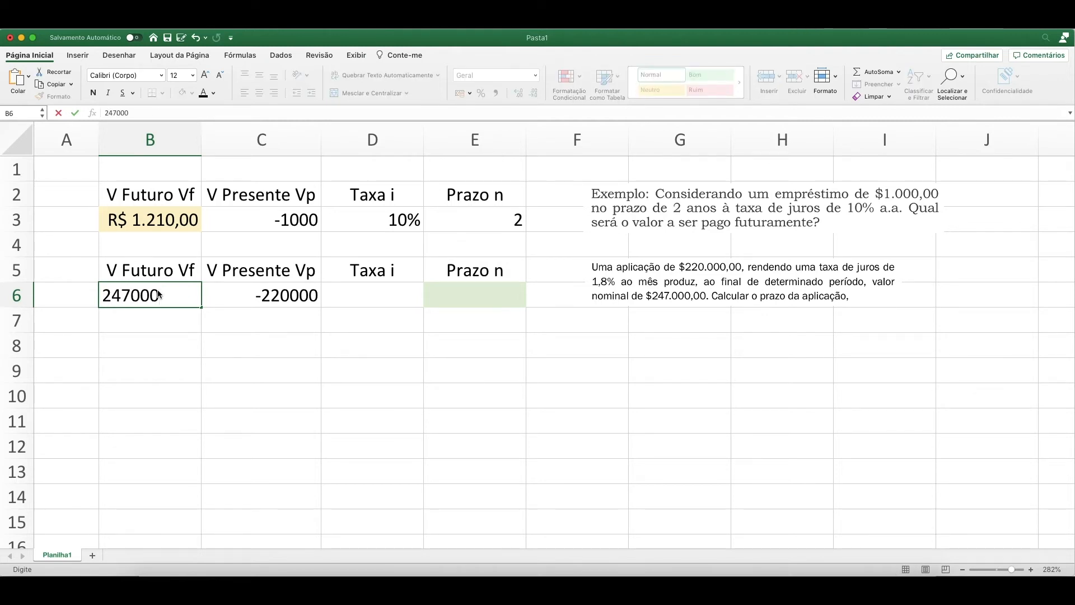
pyautogui.press('Return')
# Enter 1,8% as the interest rate in D6.
pyautogui.press('Up')
pyautogui.press('Right')
pyautogui.press('Right')
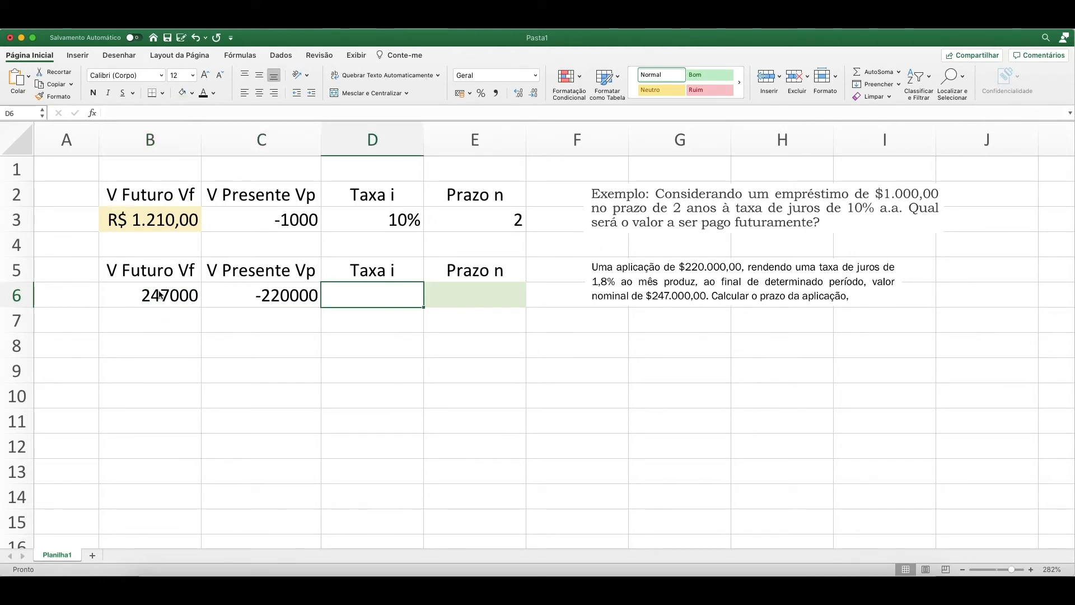
pyautogui.write('1,8%')
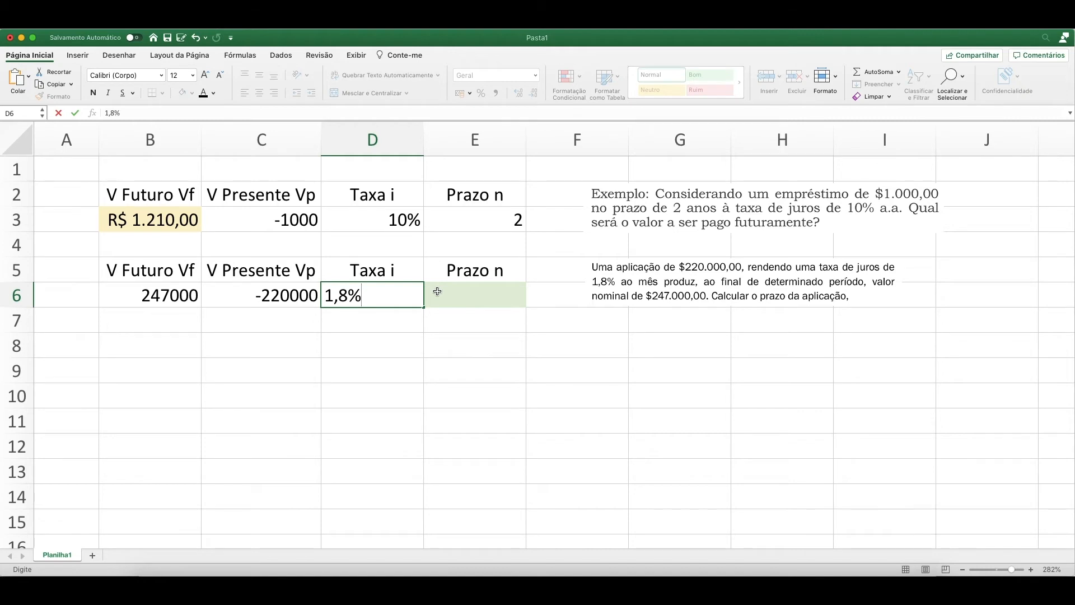
pyautogui.press('Return')
pyautogui.press('Up')
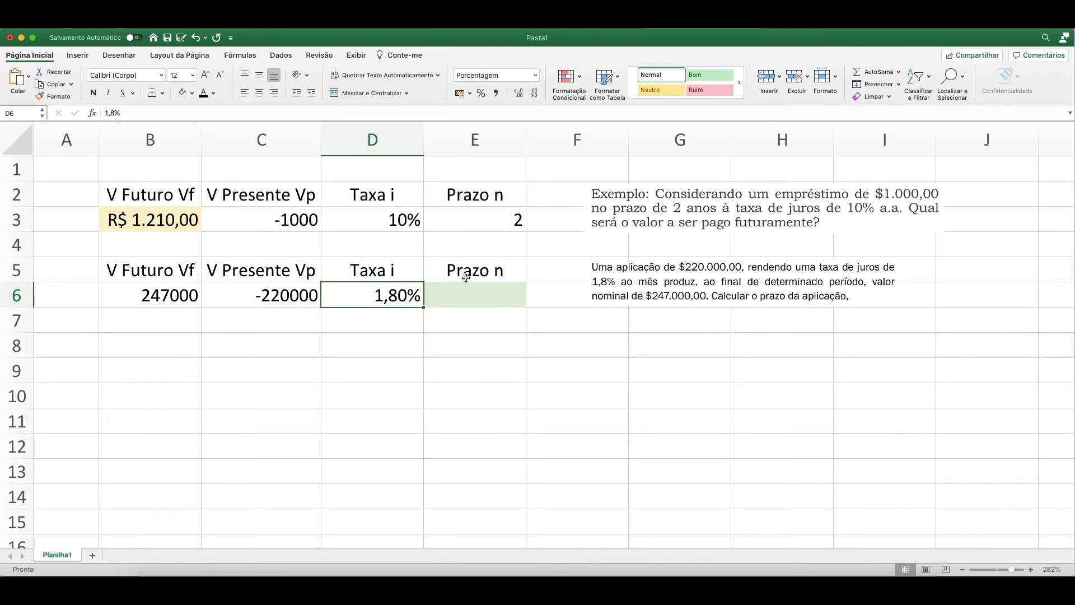
# Calculate the investment's term in E6 with the formula =NPER(D6;;C6;B6;0), leaving the payment argument empty.
pyautogui.click(483, 294)
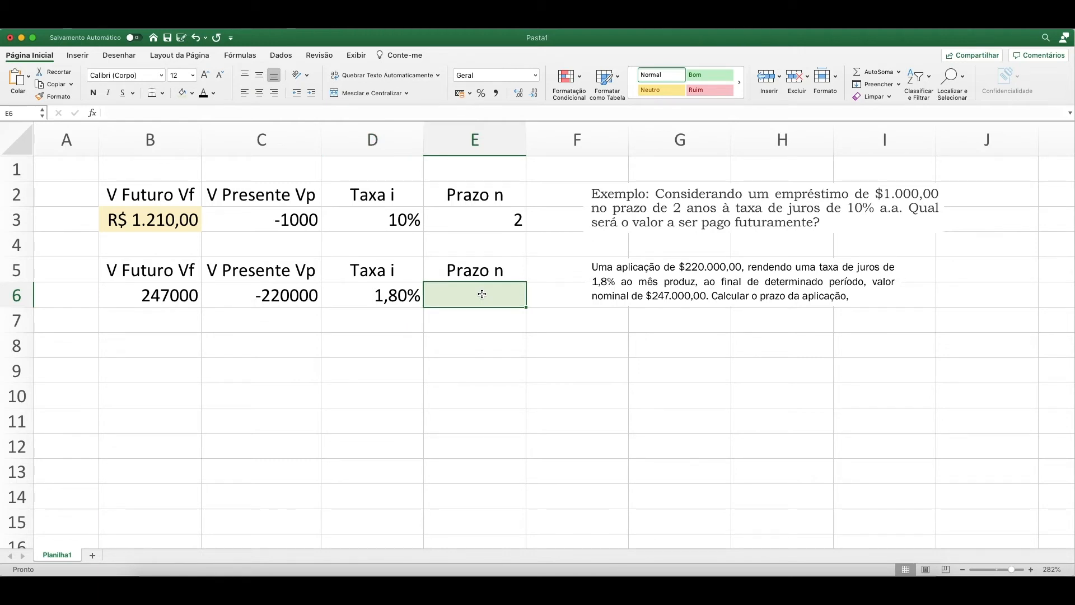
pyautogui.write('=')
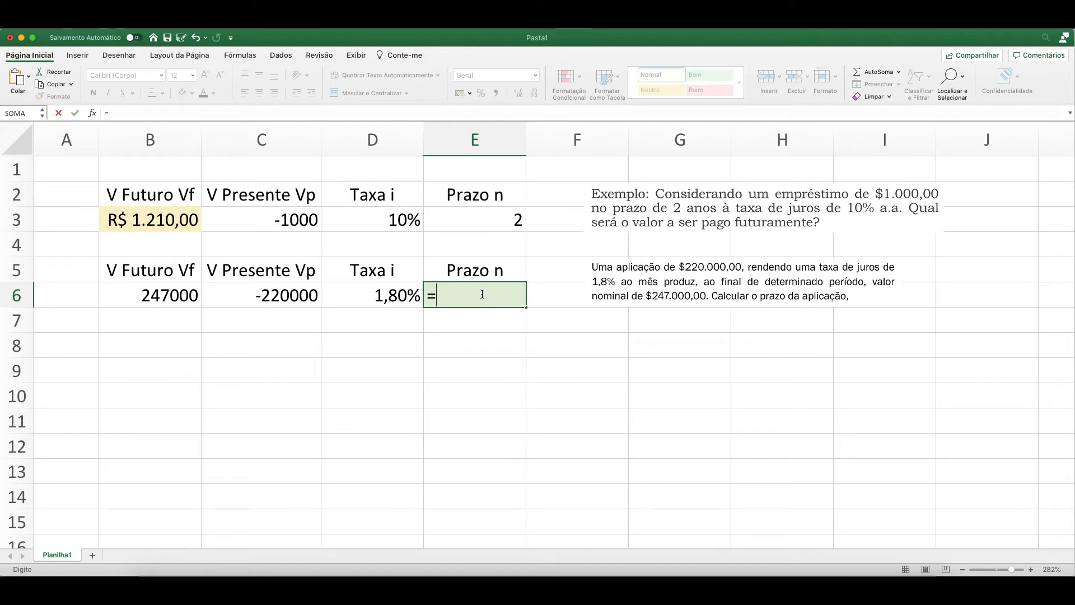
pyautogui.write('nper')
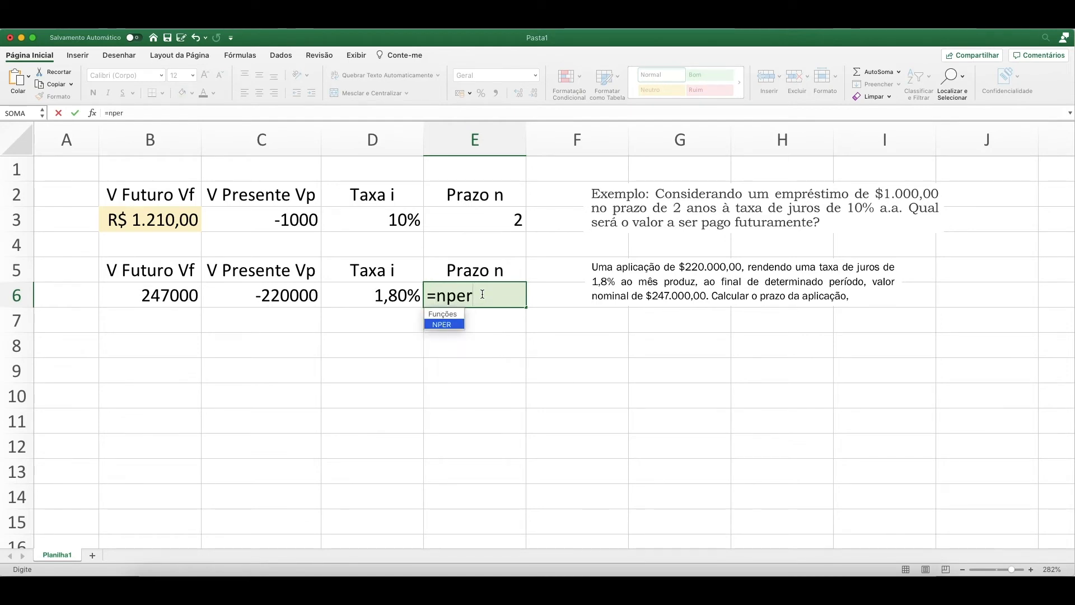
pyautogui.write('(')
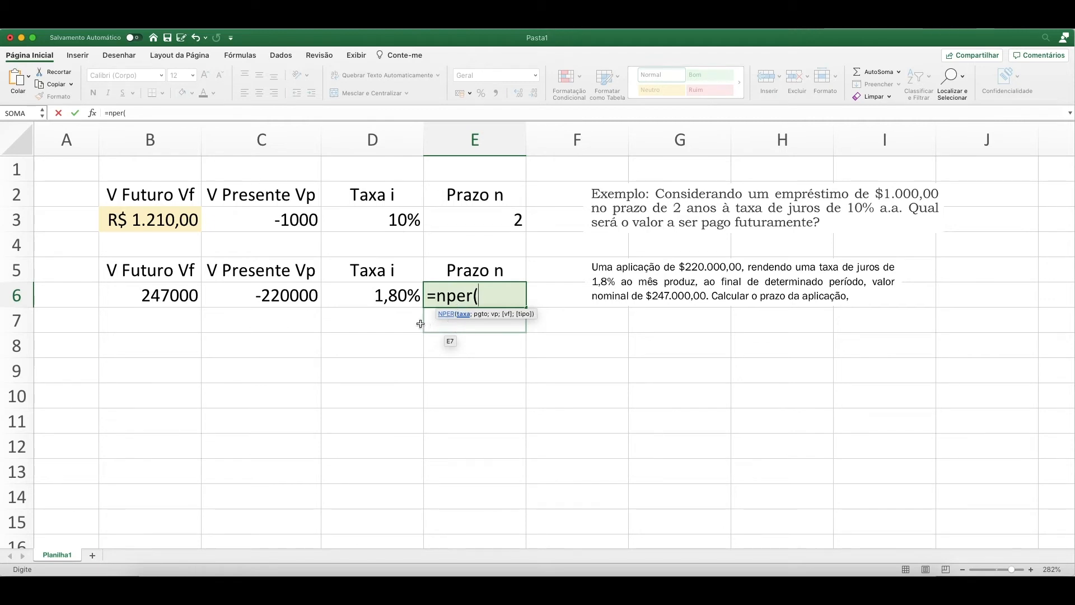
pyautogui.click(387, 297)
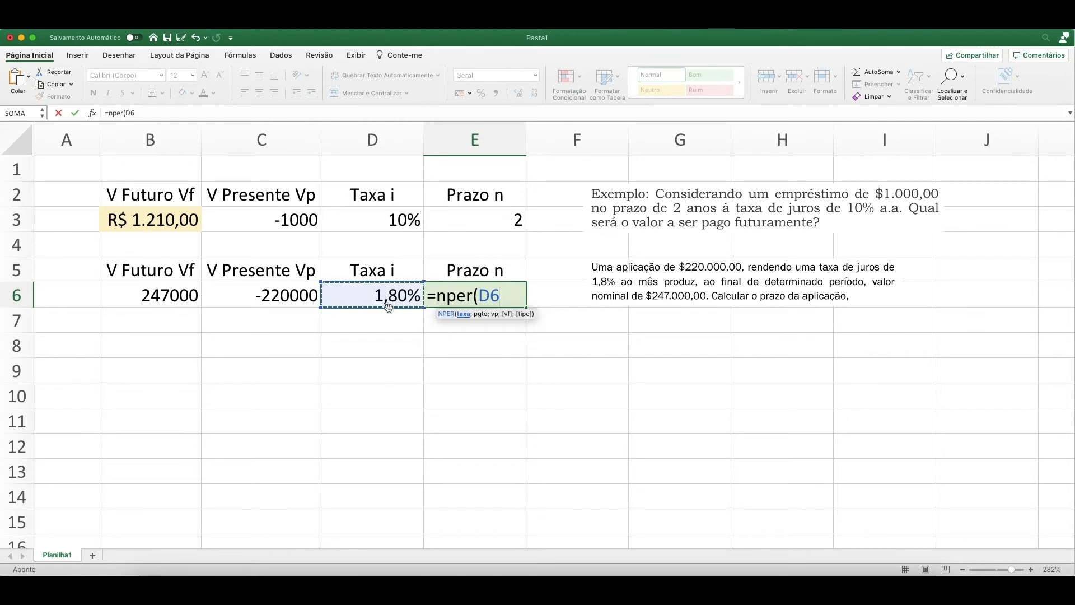
pyautogui.click(449, 248)
pyautogui.click(410, 338)
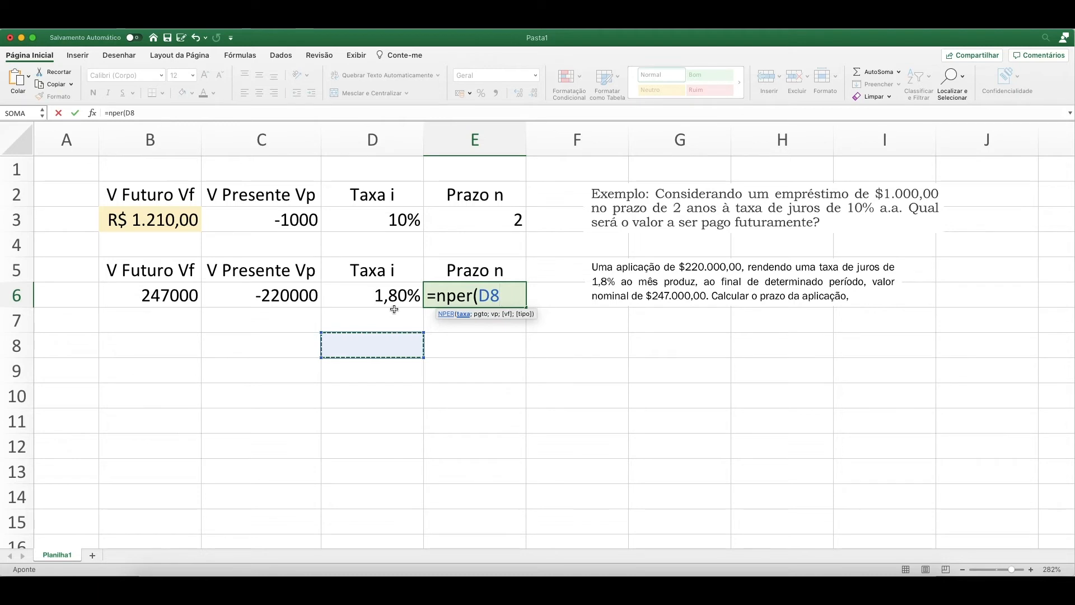
pyautogui.click(381, 295)
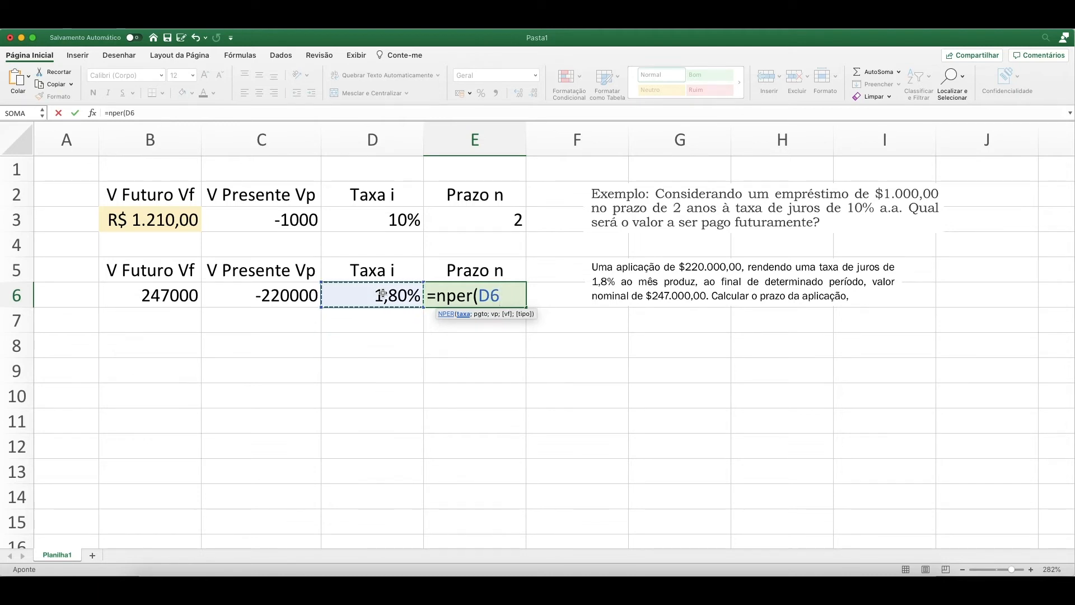
pyautogui.write(';')
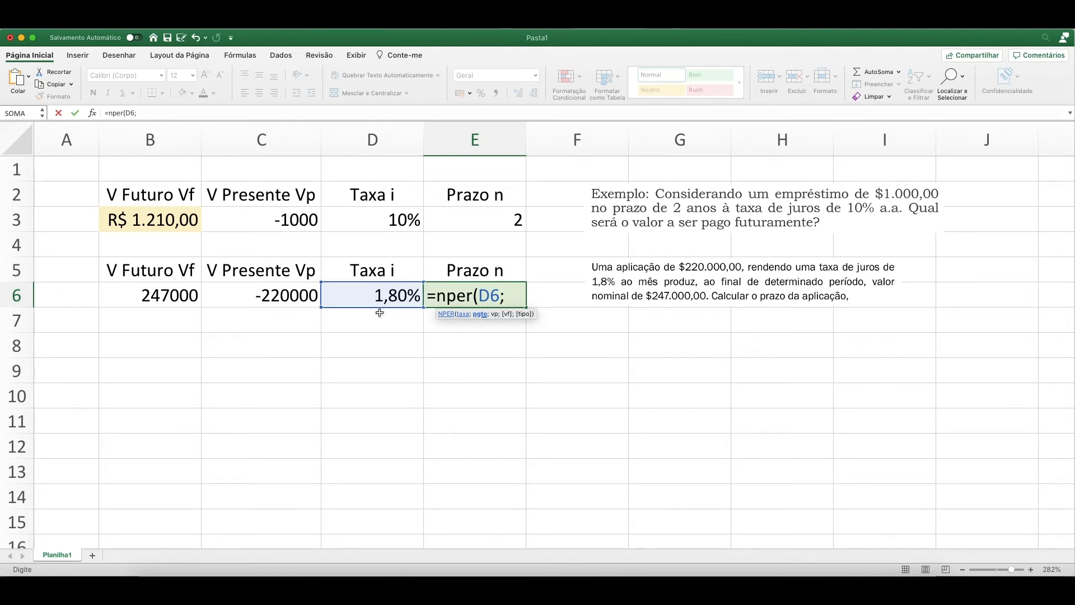
pyautogui.write(';')
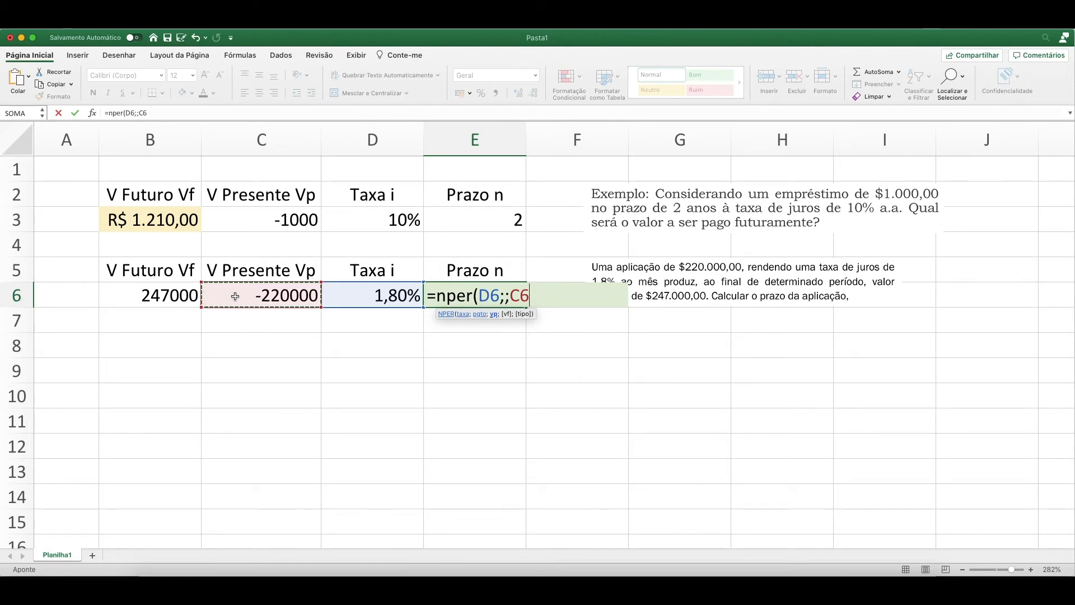
pyautogui.write(';')
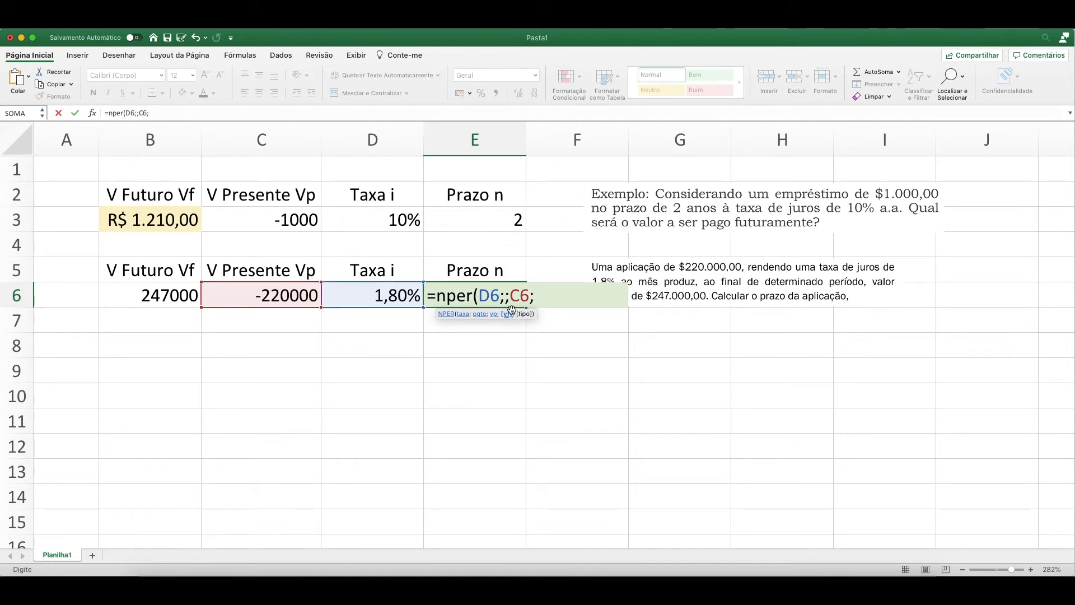
pyautogui.click(168, 295)
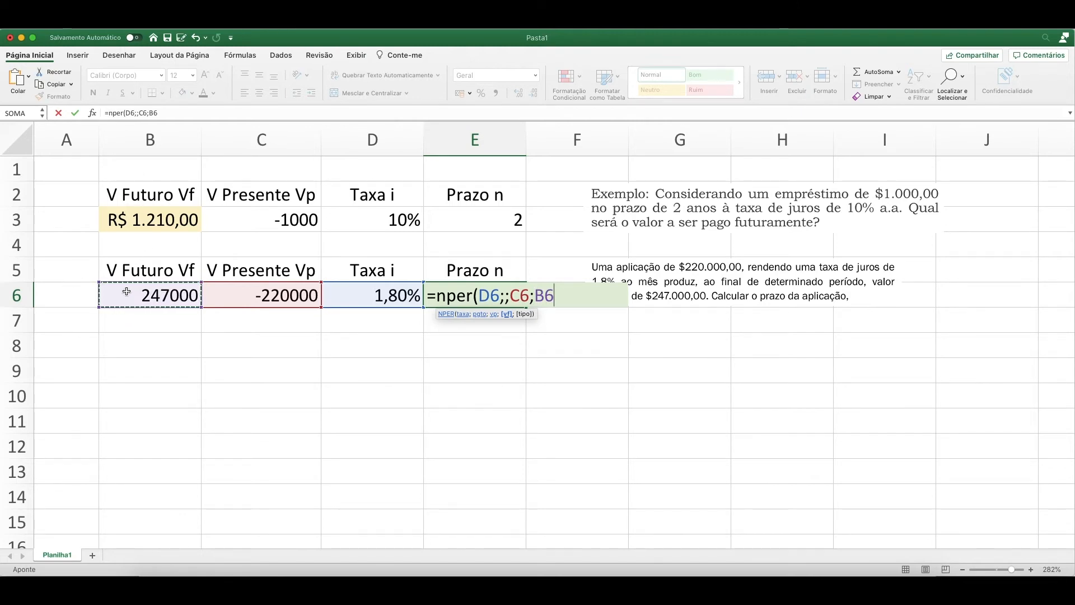
pyautogui.write(';0')
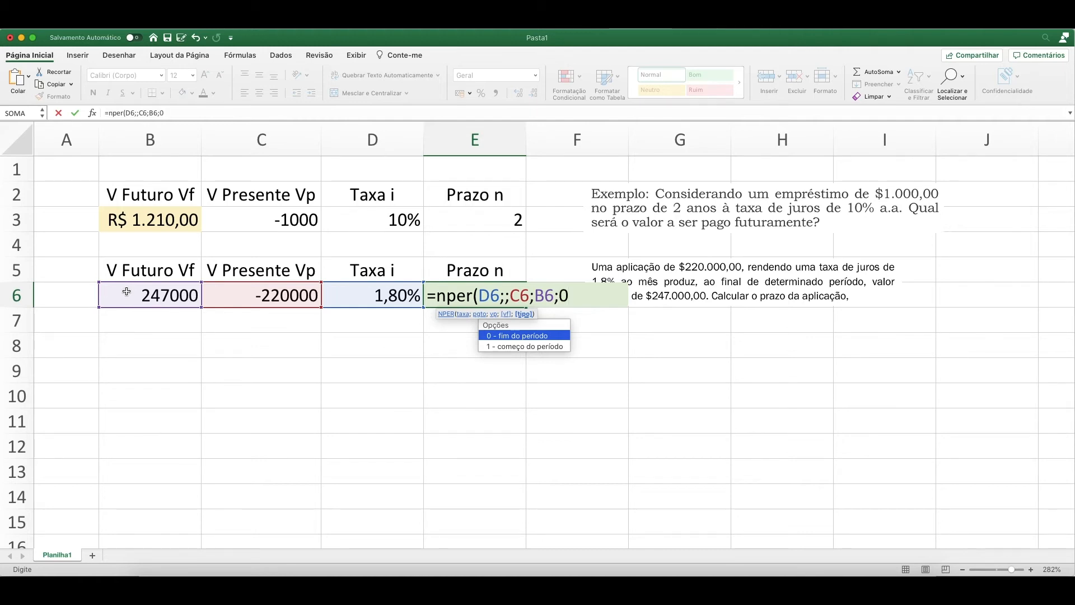
pyautogui.write(')')
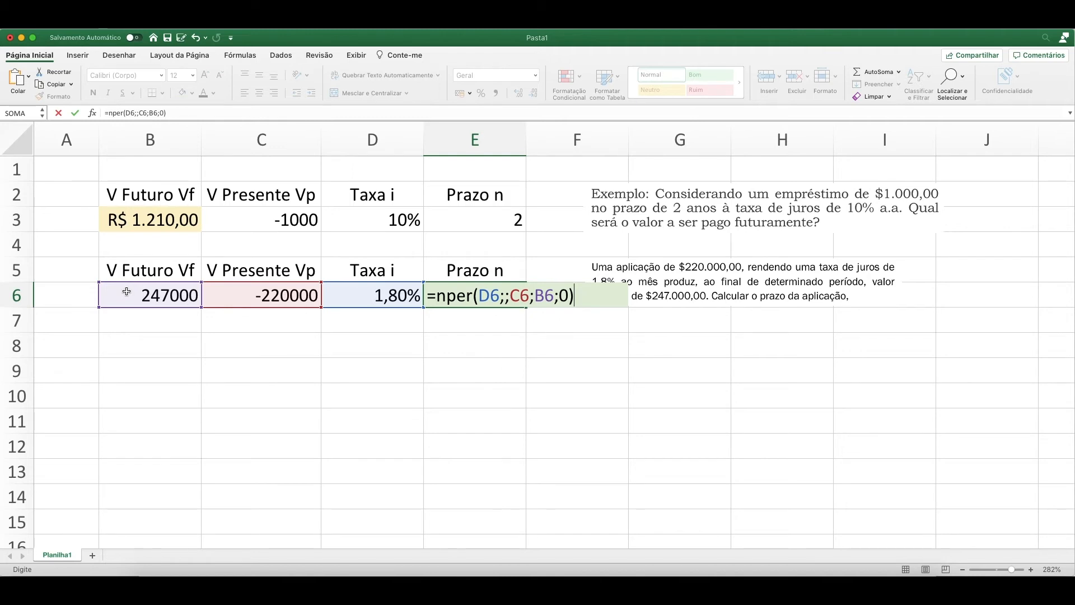
pyautogui.press('Return')
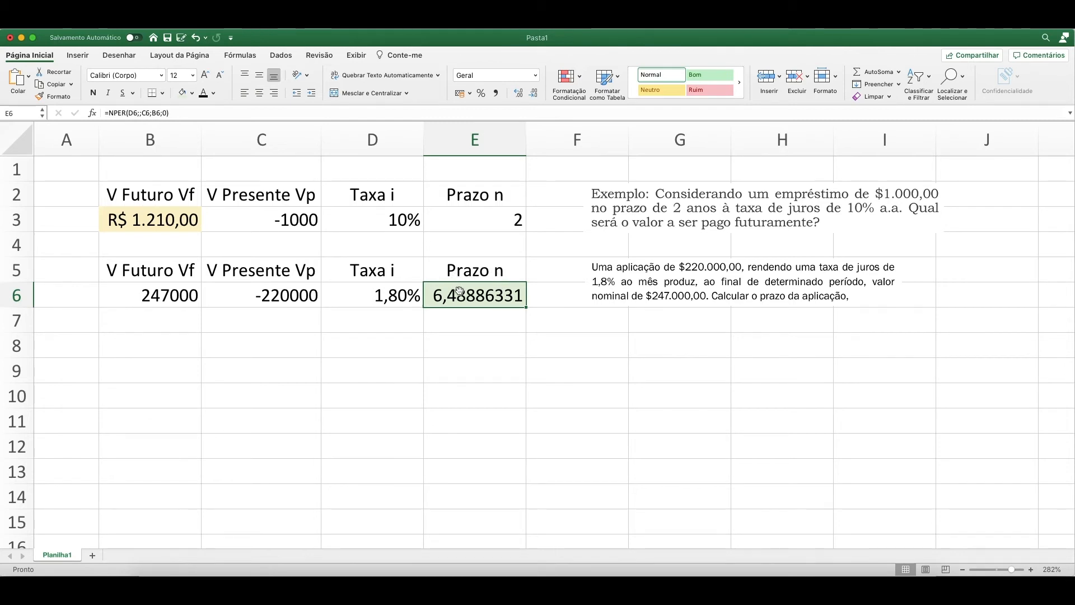
# Reduce the term in E6 to one decimal place.
pyautogui.click(529, 93)
pyautogui.click(529, 93)
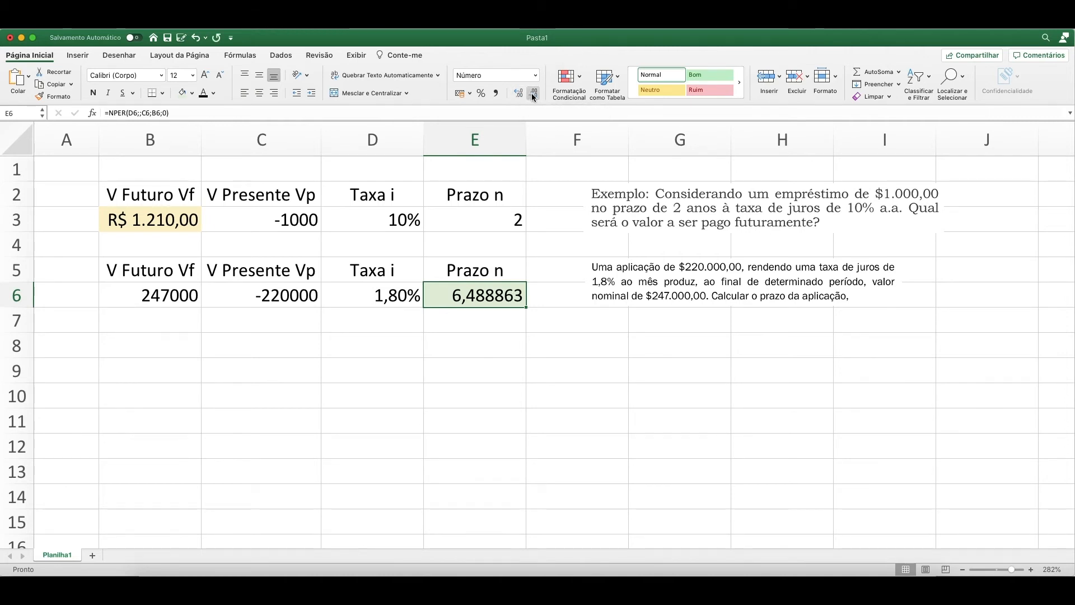
pyautogui.click(533, 94)
pyautogui.click(533, 94)
pyautogui.click(533, 94)
pyautogui.click(534, 94)
pyautogui.click(533, 94)
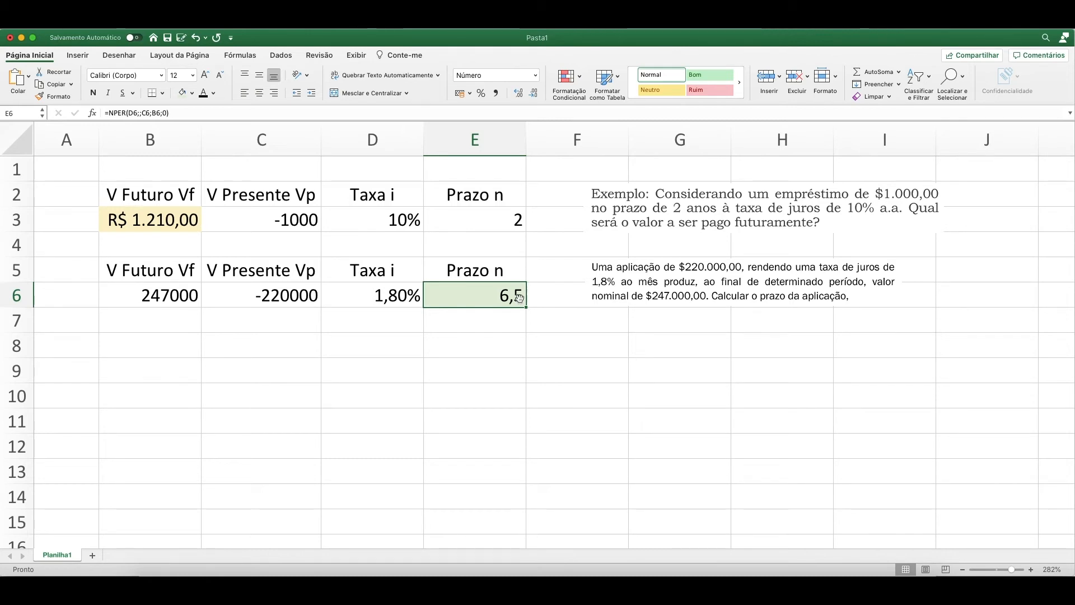
# Copy the header row B5:E5 and paste it starting at B8 for a third example.
pyautogui.click(171, 351)
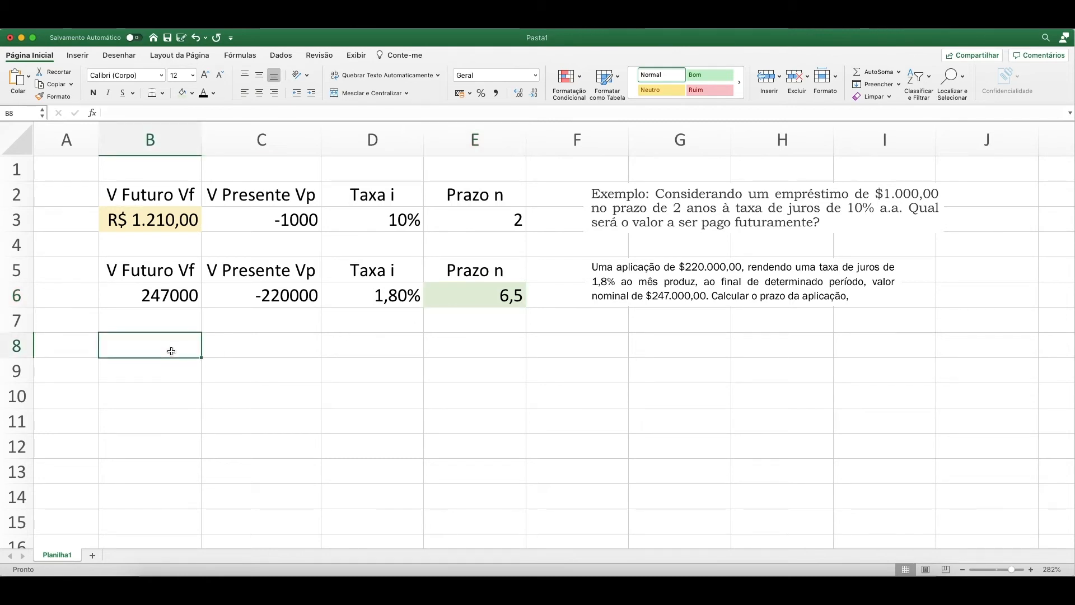
pyautogui.moveTo(185, 274); pyautogui.dragTo(457, 271)
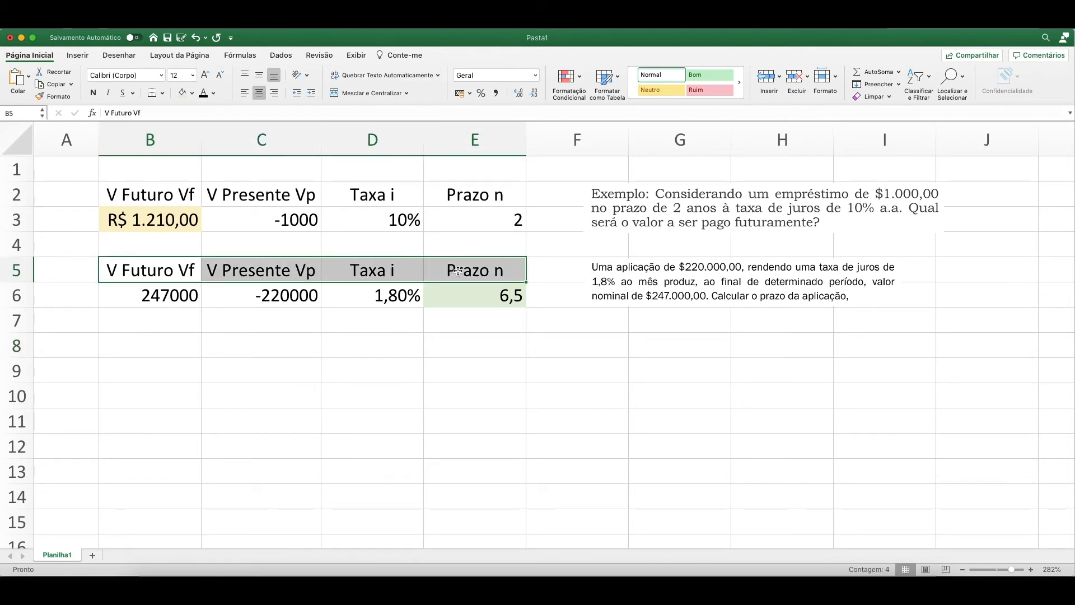
pyautogui.press('super+c')
pyautogui.click(173, 346)
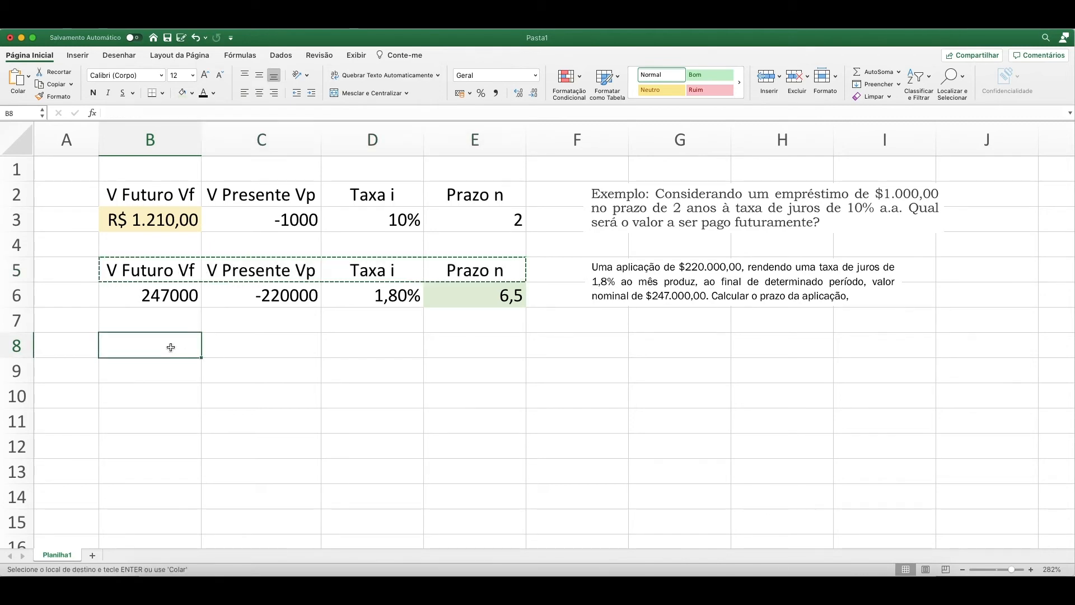
pyautogui.press('Return')
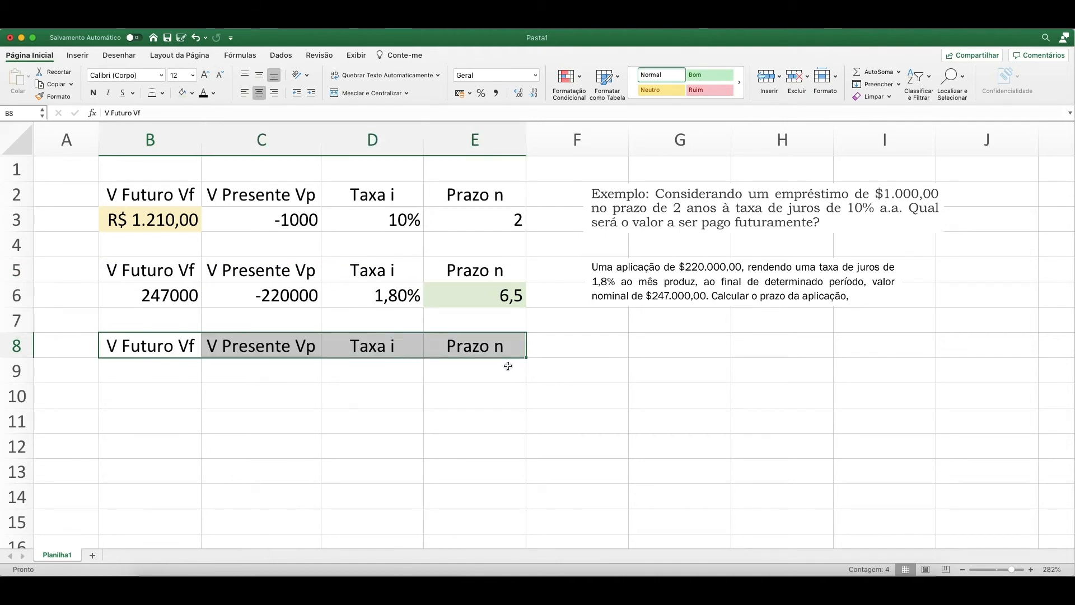
# Paste the image of the $40.000,00 savings fund problem at F8, align it under the other problem statements and widen it.
pyautogui.click(593, 356)
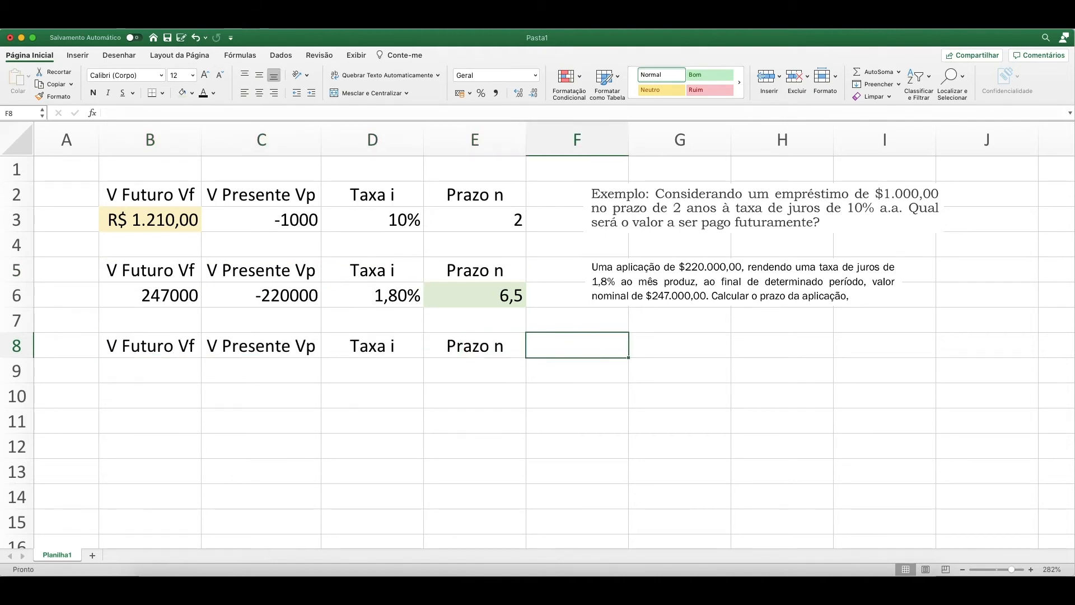
pyautogui.press('super+Tab')
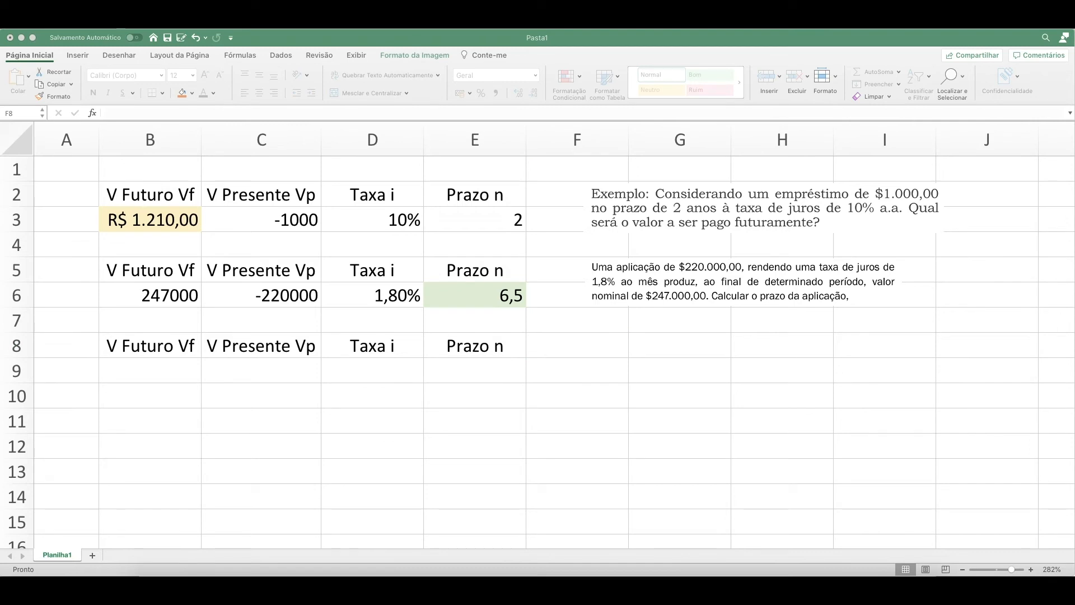
pyautogui.click(583, 351)
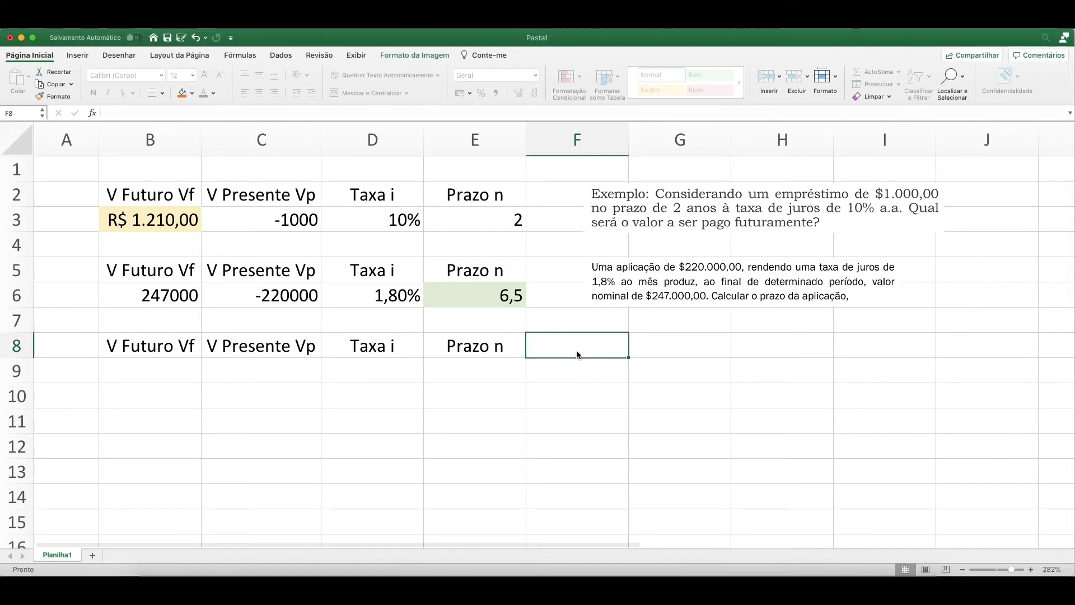
pyautogui.press('super+v')
pyautogui.moveTo(591, 350); pyautogui.dragTo(665, 352)
pyautogui.moveTo(824, 382); pyautogui.dragTo(879, 384)
pyautogui.click(444, 377)
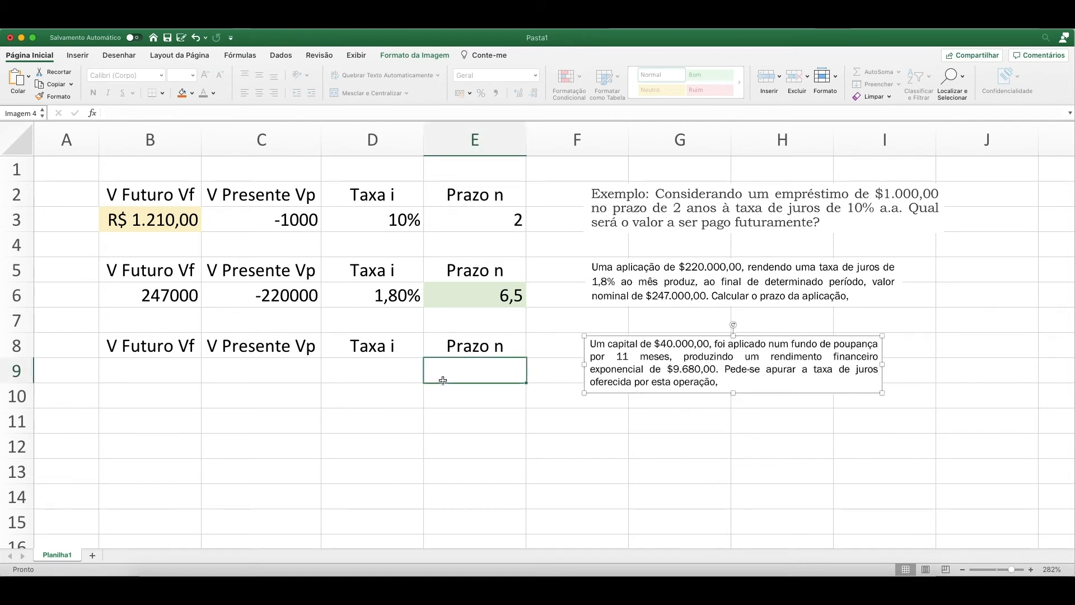
# Enter -40000 as the third example's present value in C9.
pyautogui.click(178, 373)
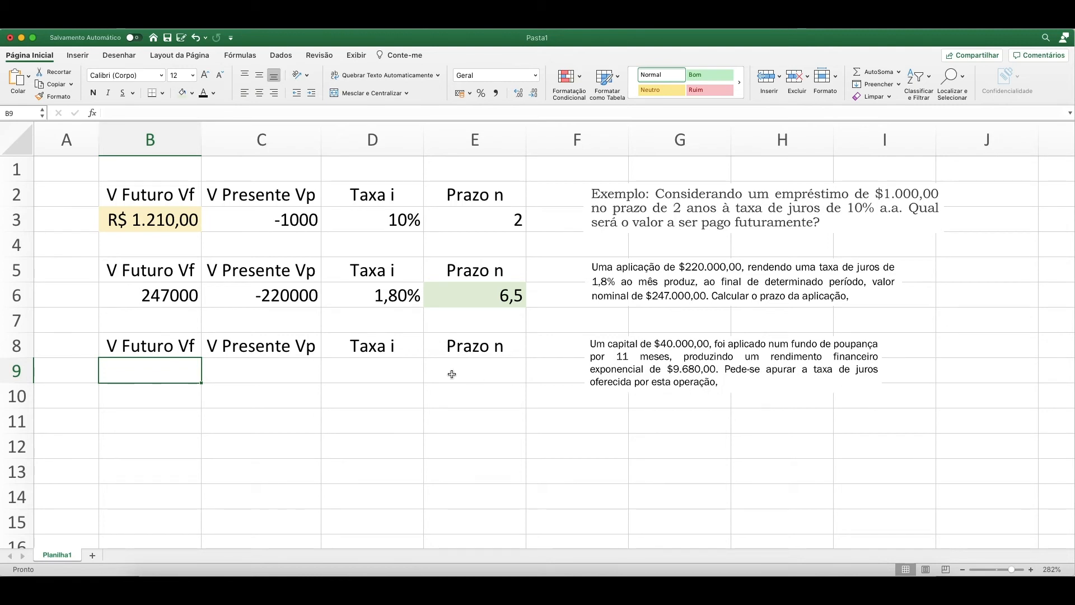
pyautogui.click(240, 368)
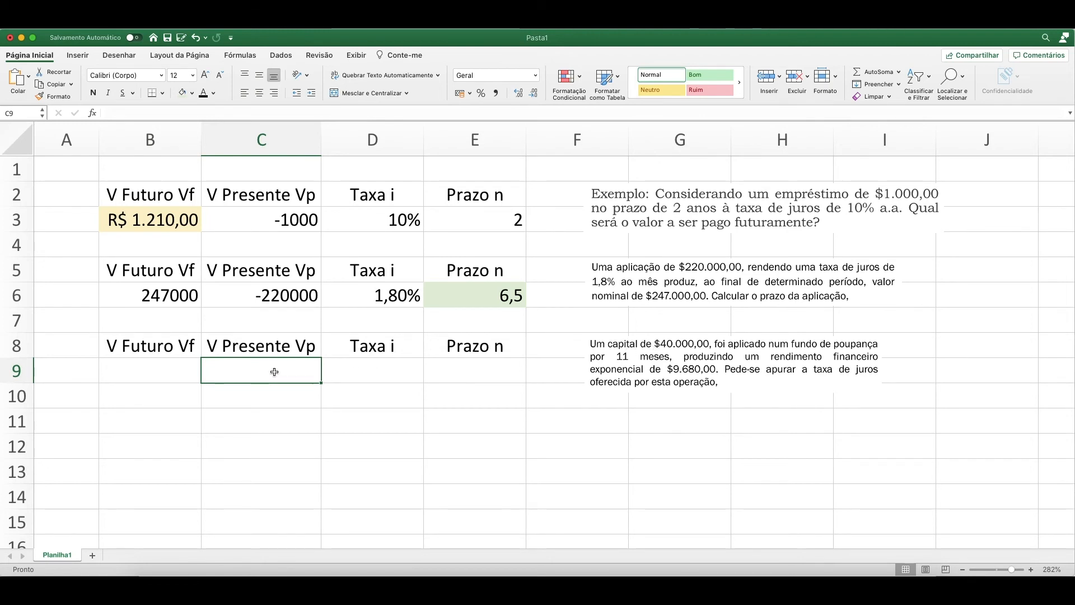
pyautogui.write('-')
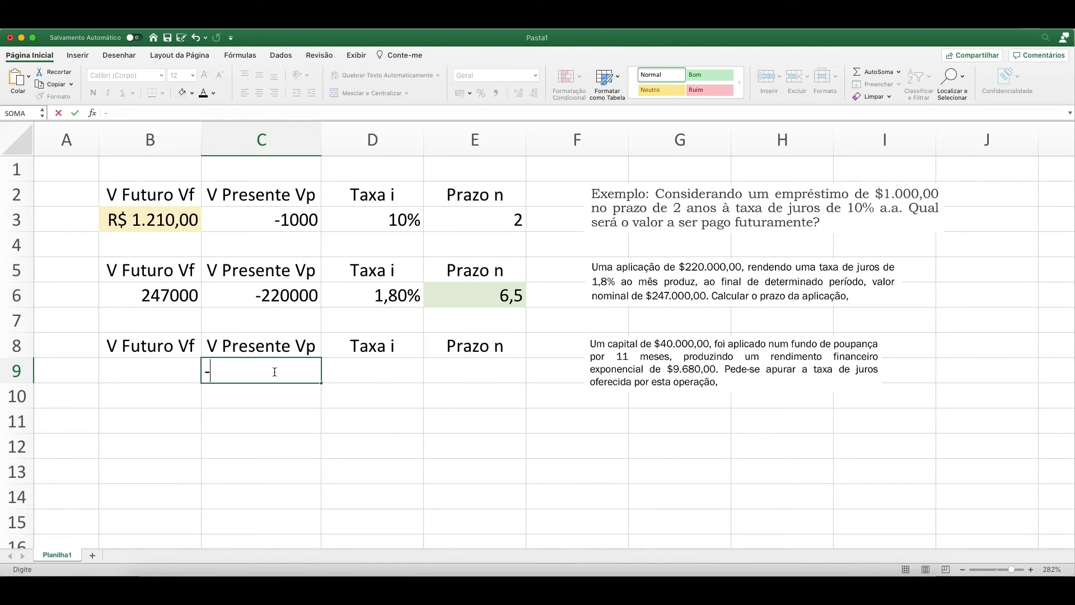
pyautogui.write('40000')
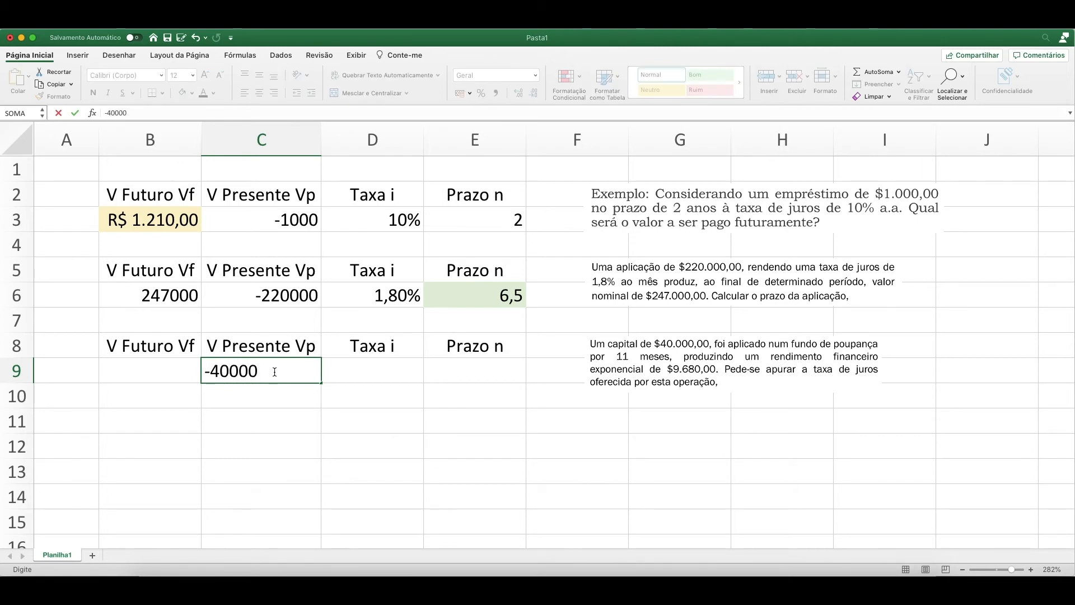
pyautogui.press('Return')
# Enter 49680 as the third example's future value in B9.
pyautogui.click(276, 374)
pyautogui.press('Left')
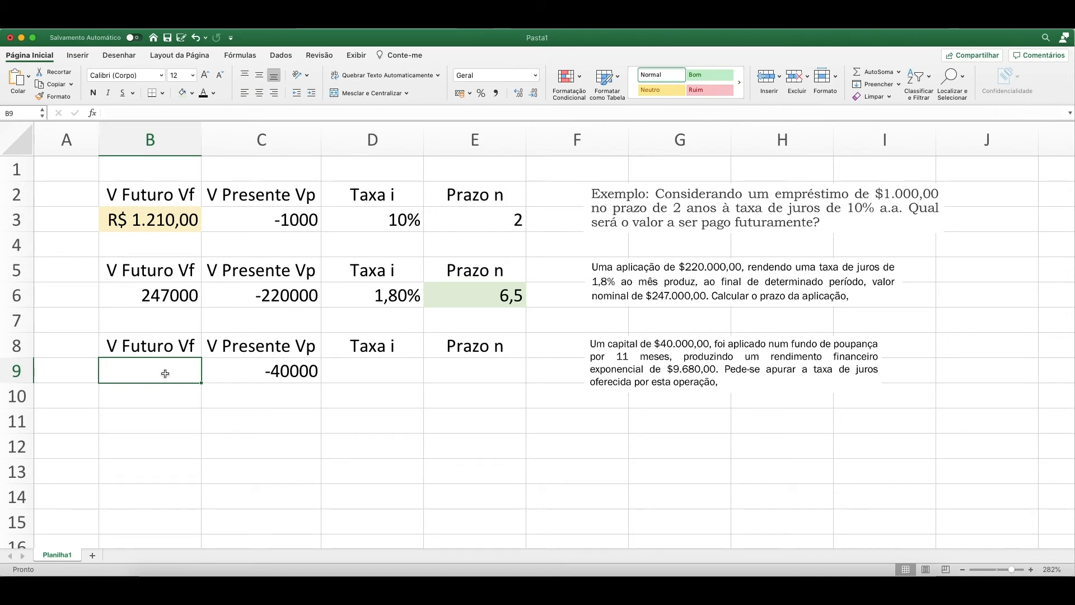
pyautogui.write('49')
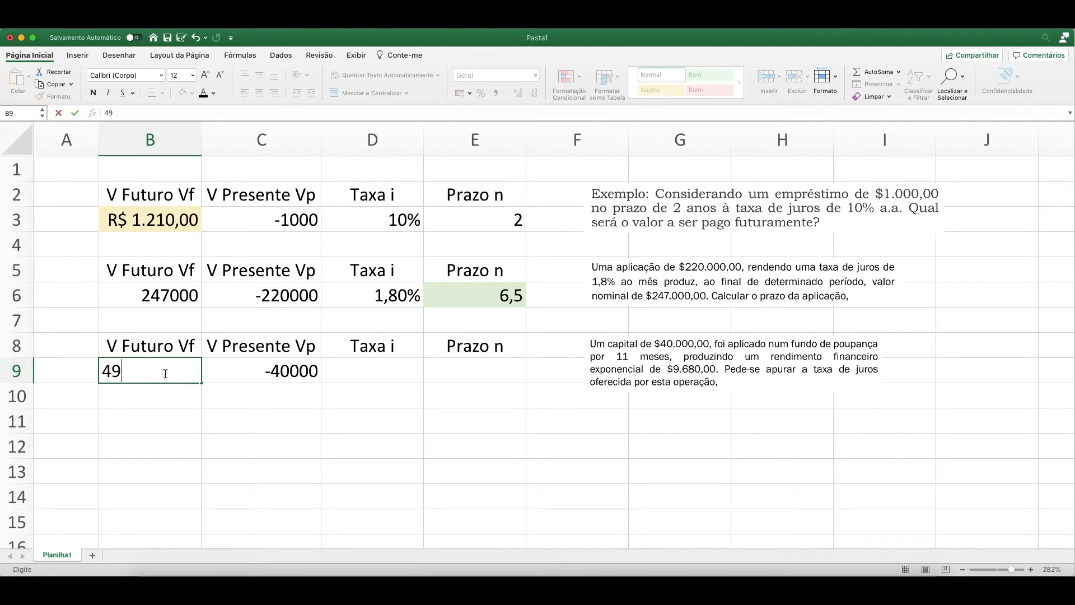
pyautogui.write('680')
pyautogui.press('Return')
pyautogui.click(166, 376)
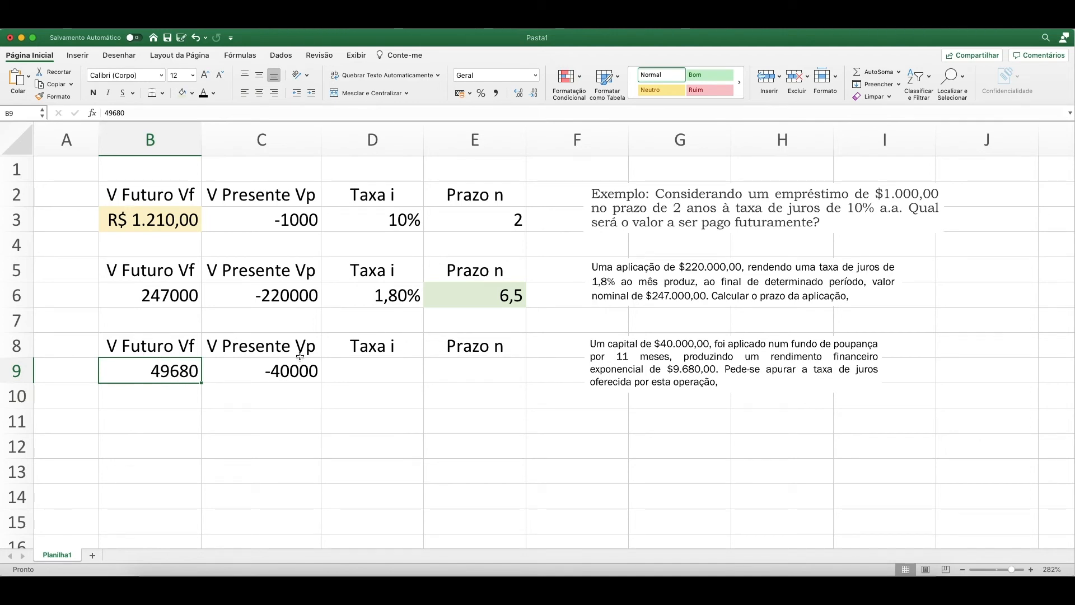
# Fill the unknown rate cell D9, under Taxa i, with a light blue theme color.
pyautogui.click(360, 369)
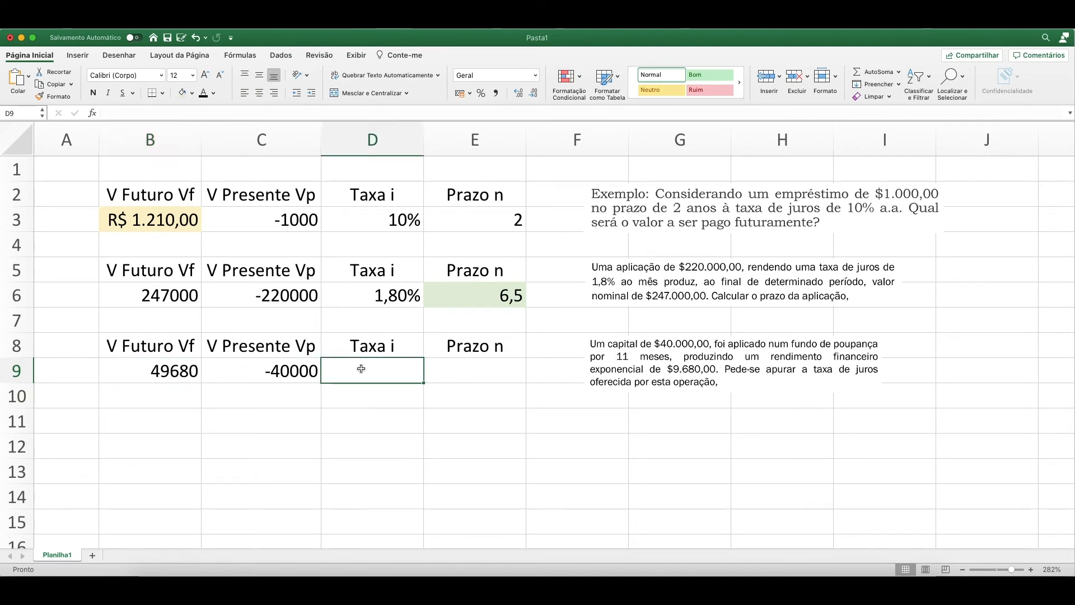
pyautogui.click(192, 93)
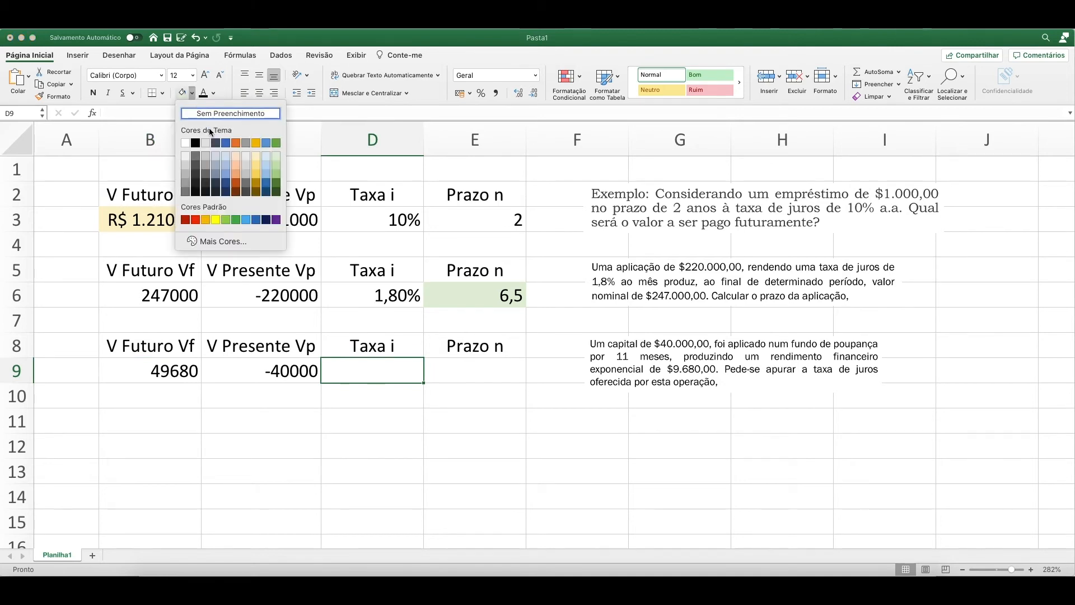
pyautogui.click(267, 164)
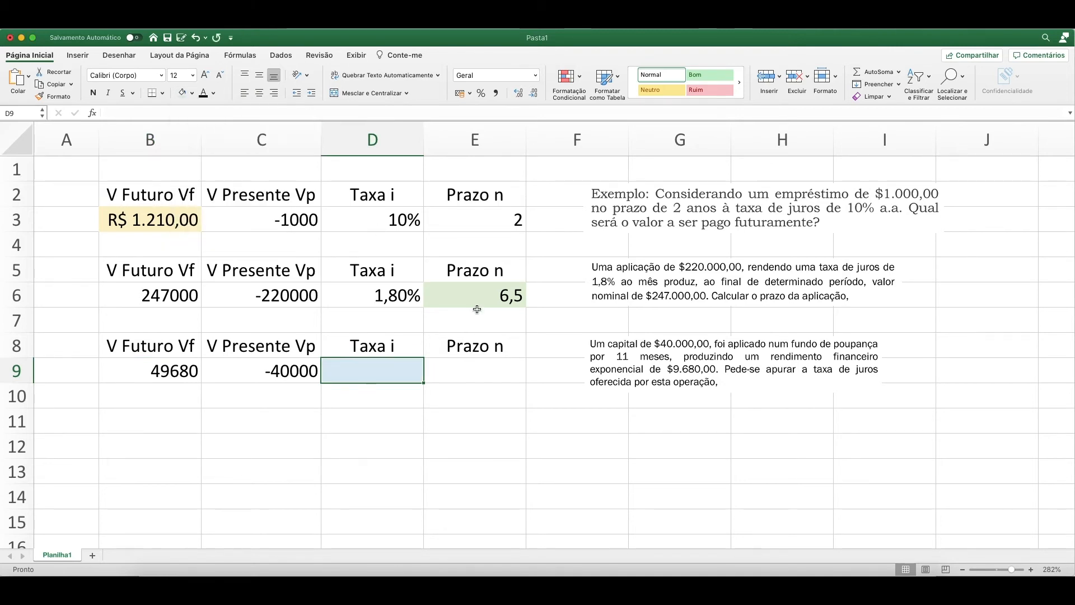
# Enter 11 as the third example's term in E9.
pyautogui.click(489, 376)
pyautogui.write('11')
pyautogui.press('Return')
# Calculate the third example's rate in D9 with =TAXA(E9;;C9;B9;0;), leaving the payment and estimate arguments empty.
pyautogui.press('Up')
pyautogui.press('Left')
pyautogui.write('=')
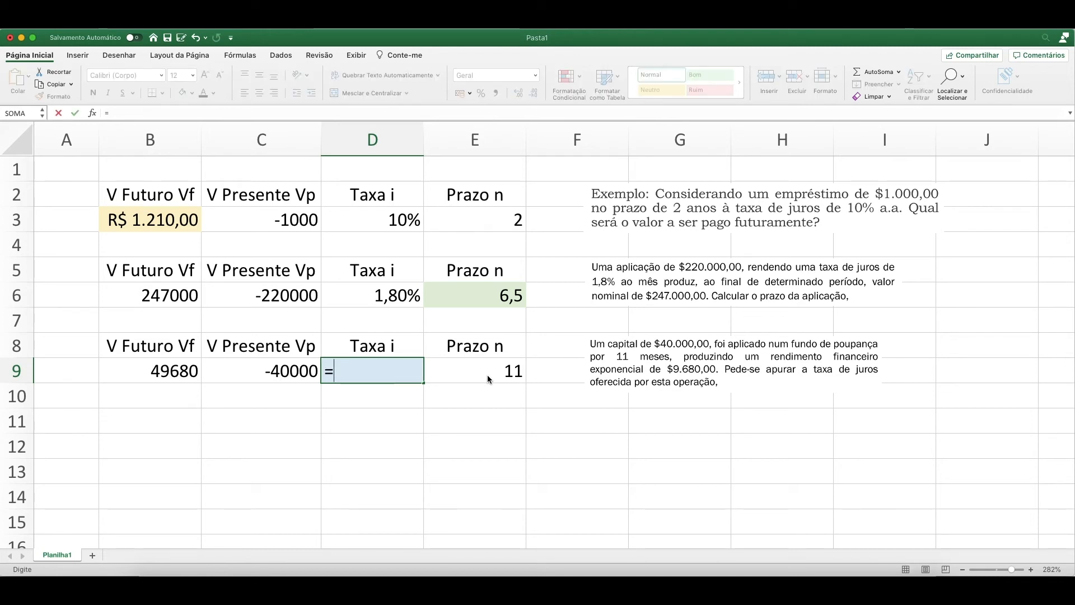
pyautogui.write('taxa')
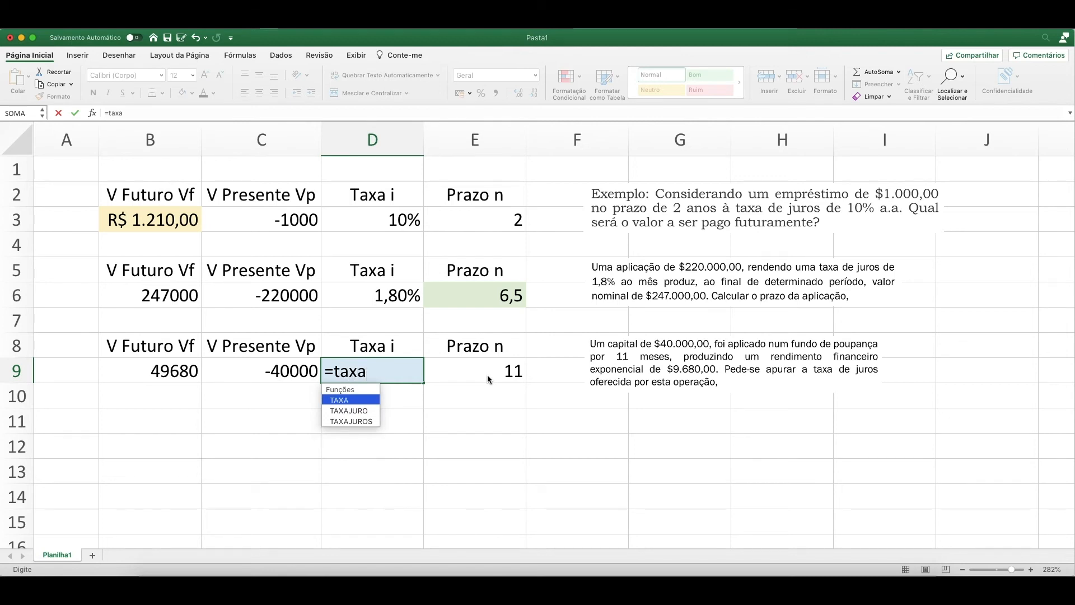
pyautogui.write('(')
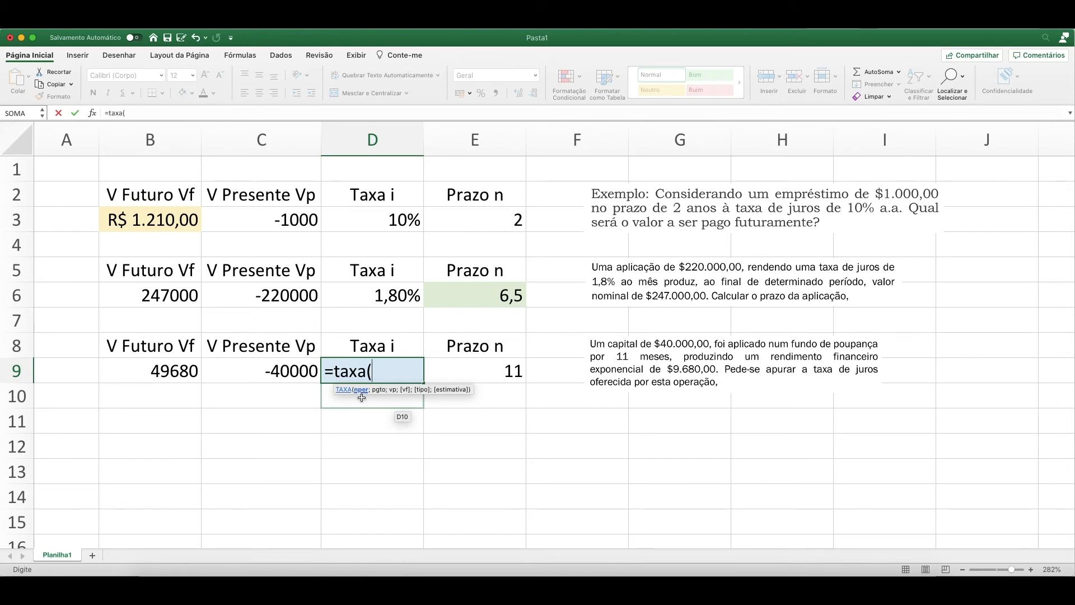
pyautogui.click(487, 368)
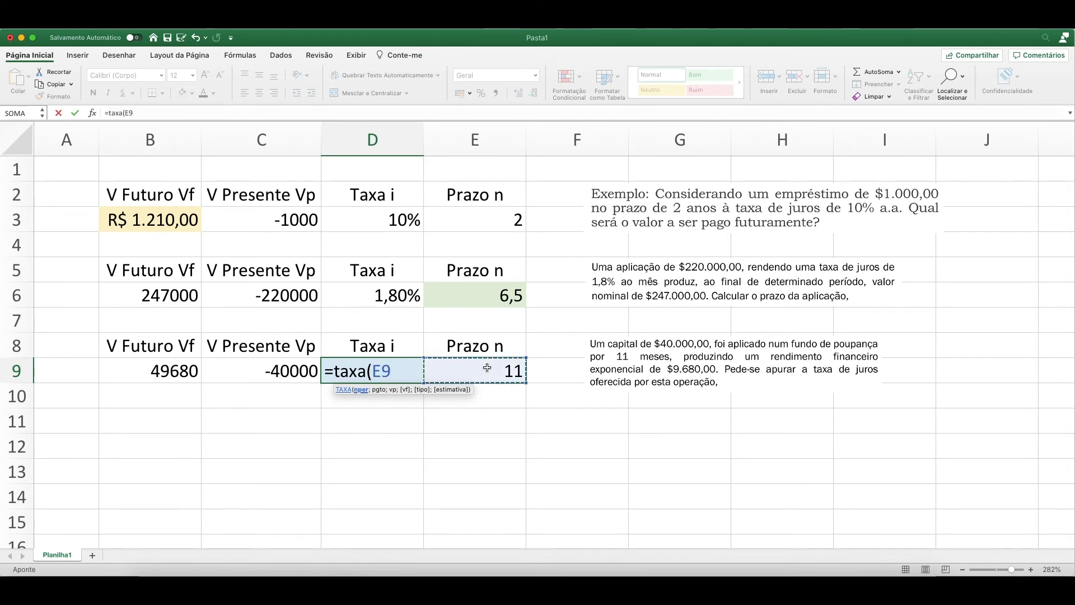
pyautogui.write(';')
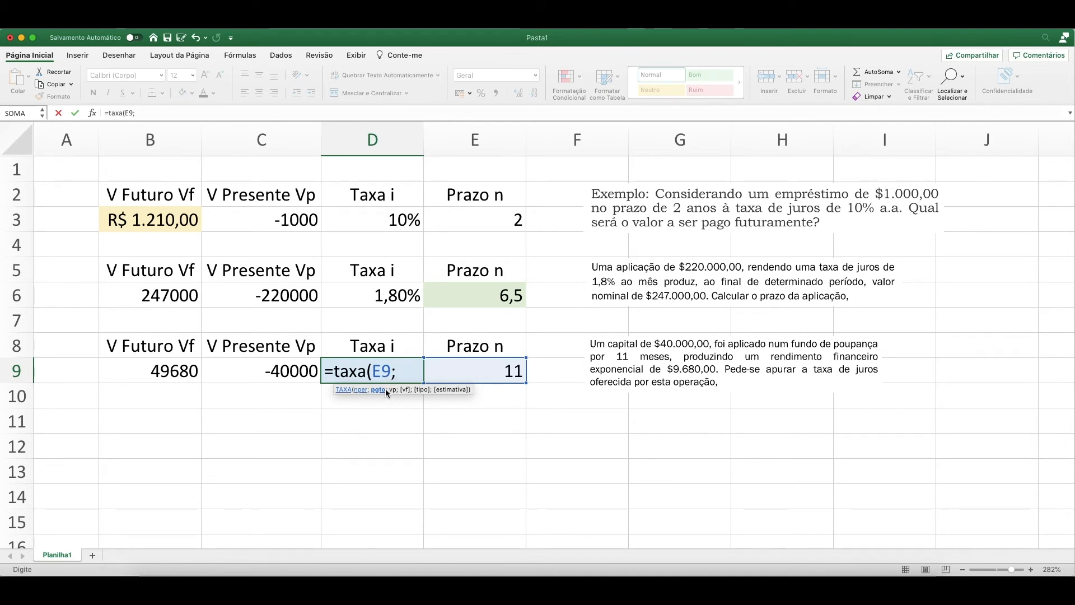
pyautogui.write(';')
pyautogui.click(280, 371)
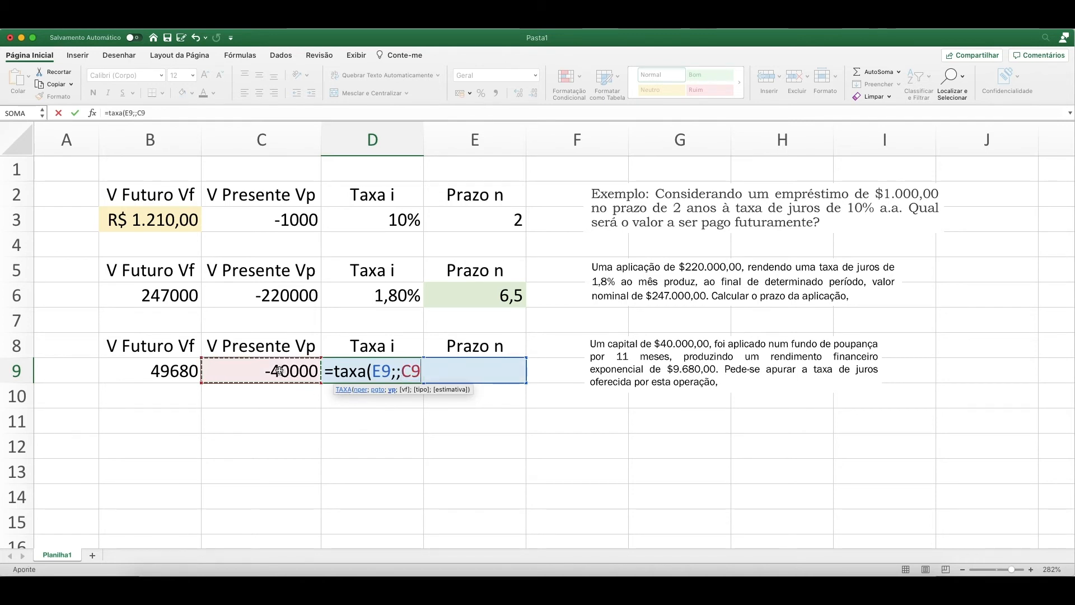
pyautogui.write(';')
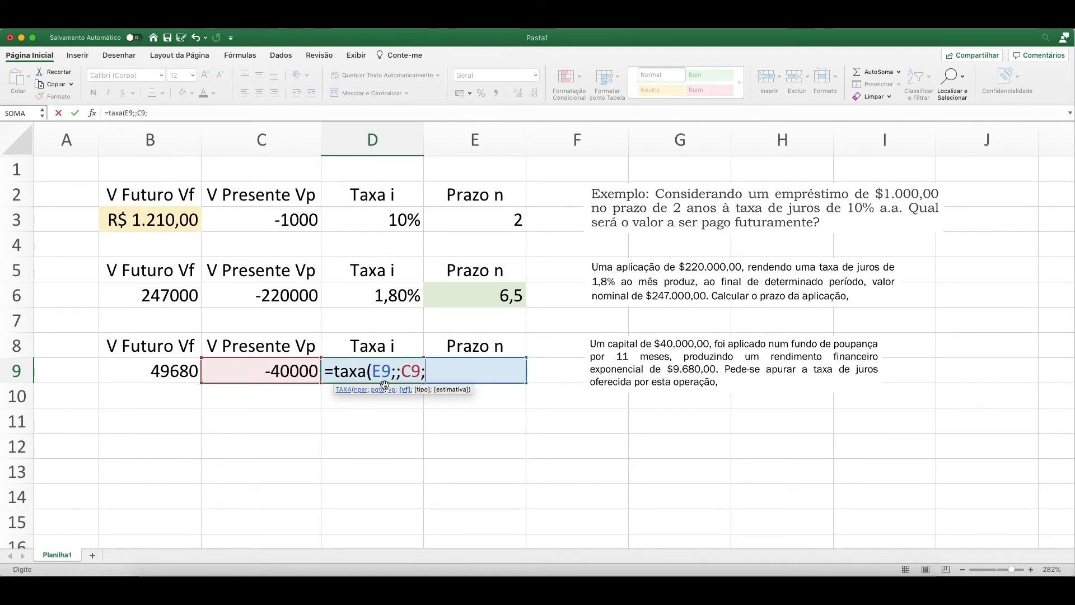
pyautogui.click(167, 370)
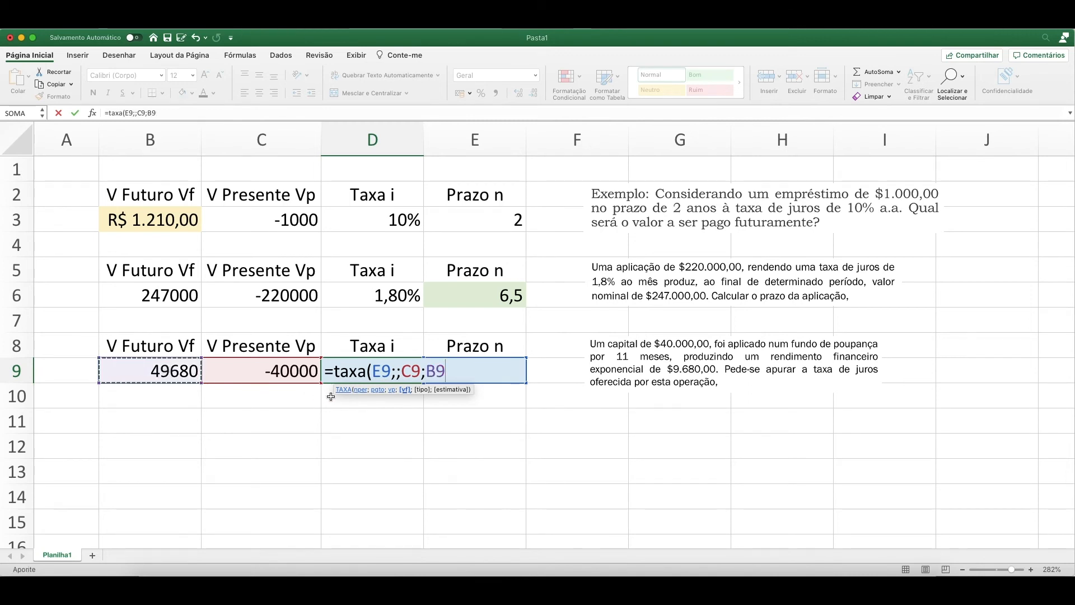
pyautogui.write(';')
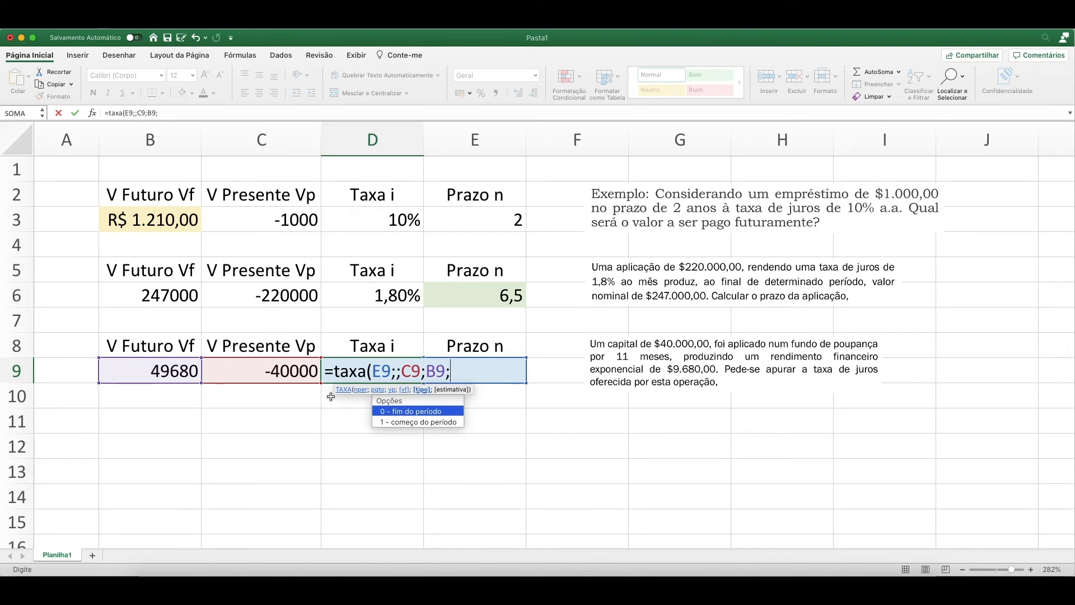
pyautogui.write('0;')
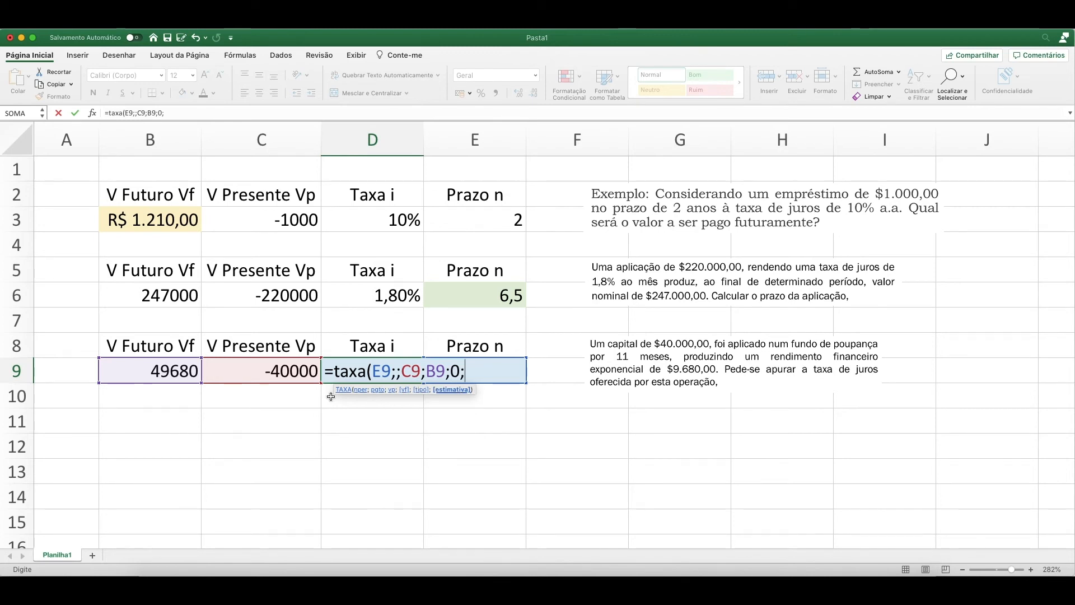
pyautogui.write(')')
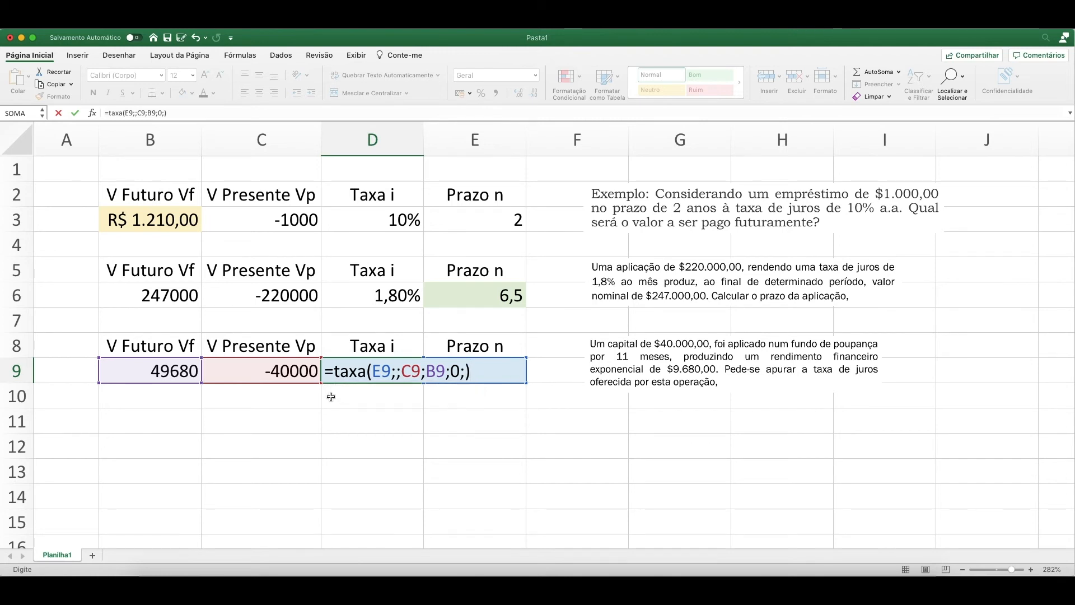
pyautogui.press('Return')
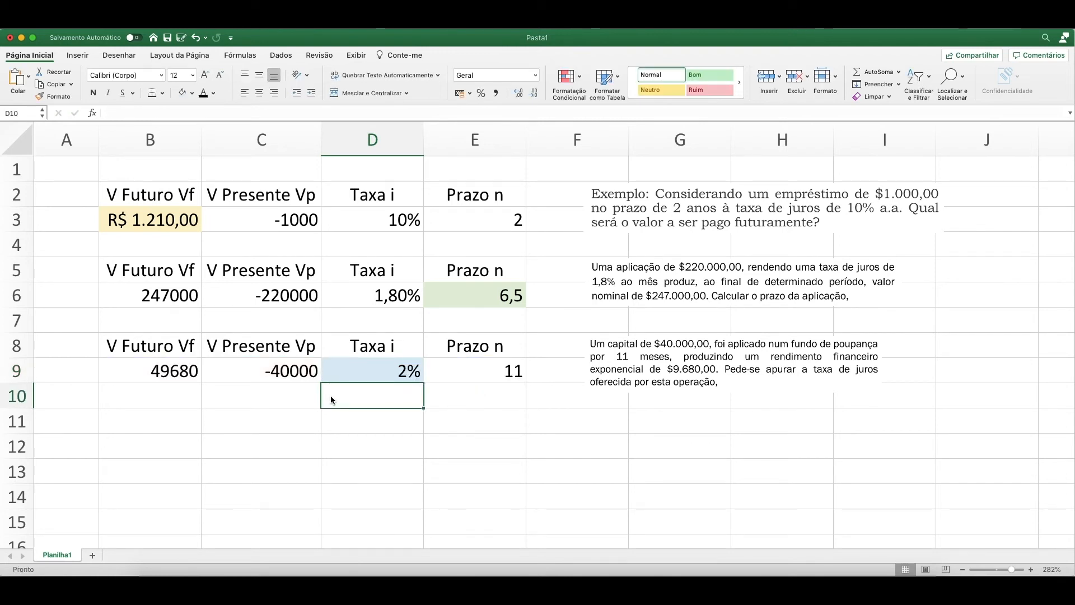
# Show the calculated rate in D9 with two decimal places.
pyautogui.press('Up')
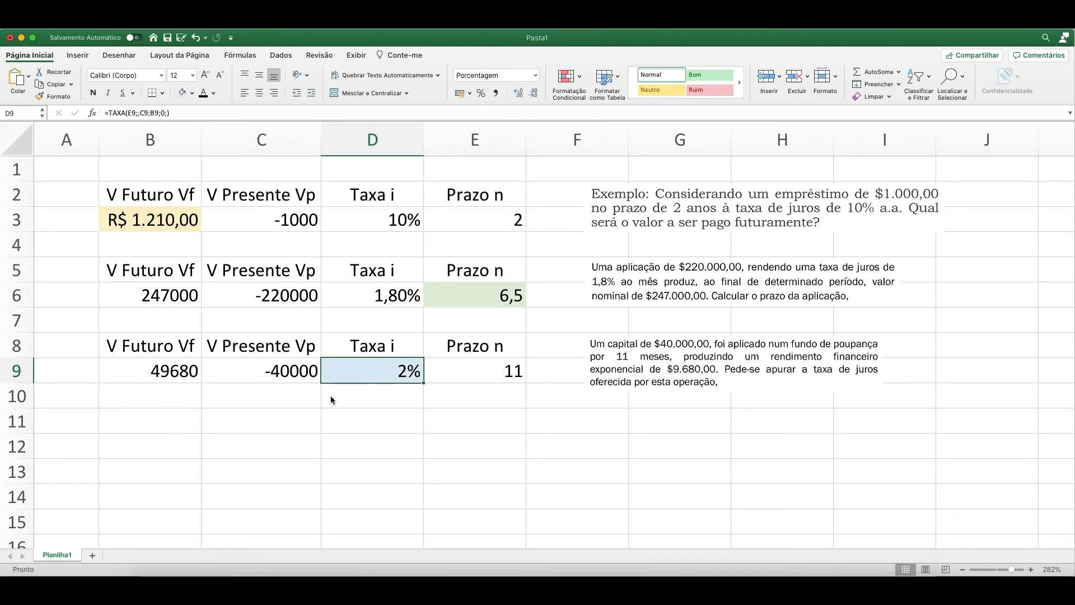
pyautogui.click(330, 398)
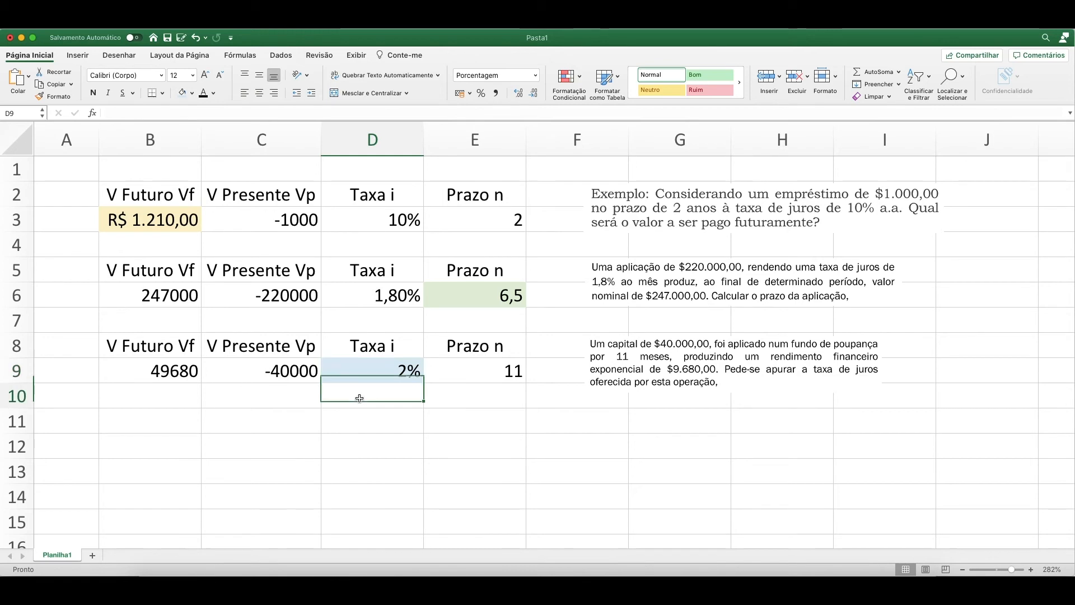
pyautogui.click(371, 374)
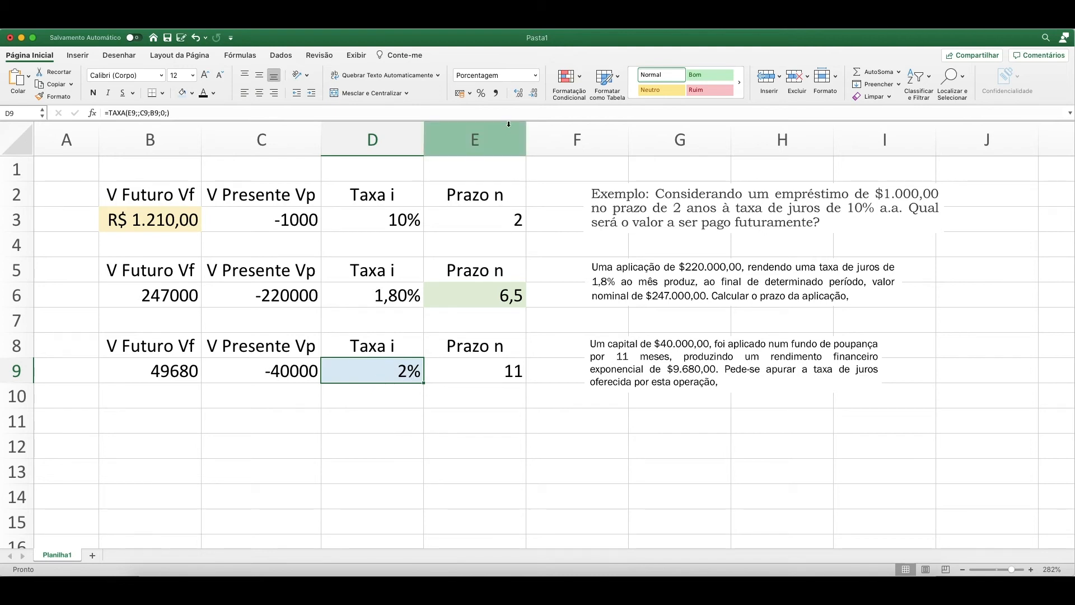
pyautogui.click(521, 96)
pyautogui.click(521, 96)
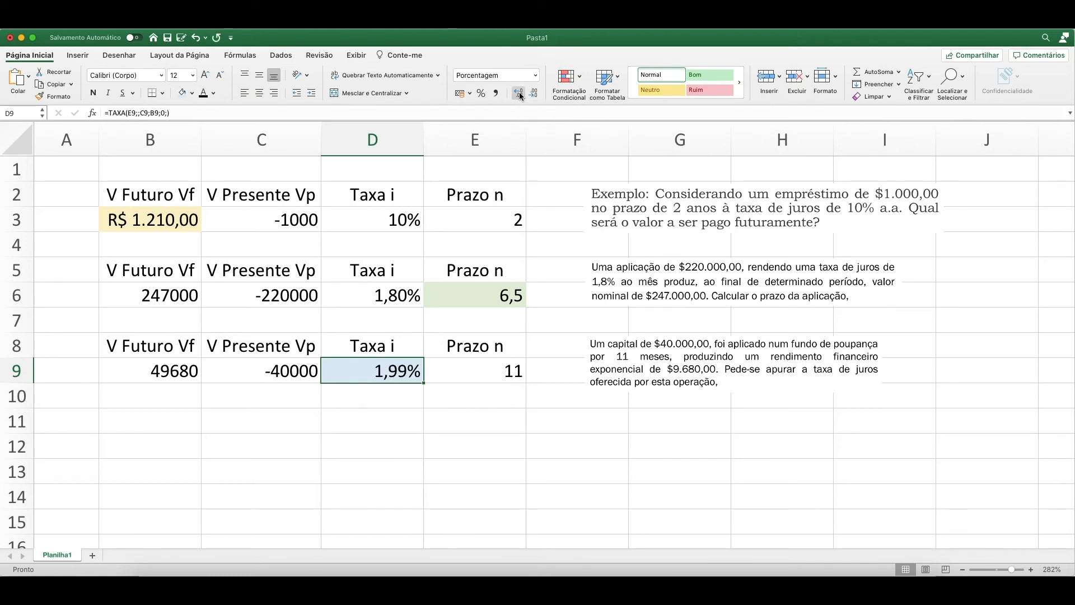
pyautogui.click(520, 95)
pyautogui.click(534, 93)
# Review the third example's future value, present value, rate and term across row 9.
pyautogui.click(379, 402)
pyautogui.click(384, 372)
pyautogui.click(168, 371)
pyautogui.click(242, 369)
pyautogui.click(373, 372)
pyautogui.click(476, 373)
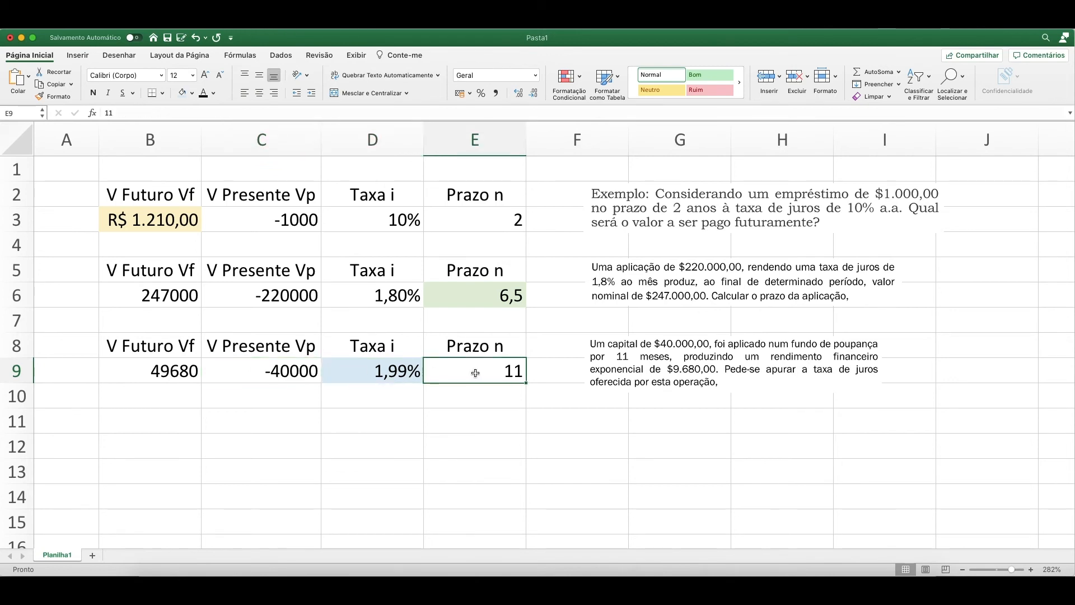
pyautogui.click(166, 371)
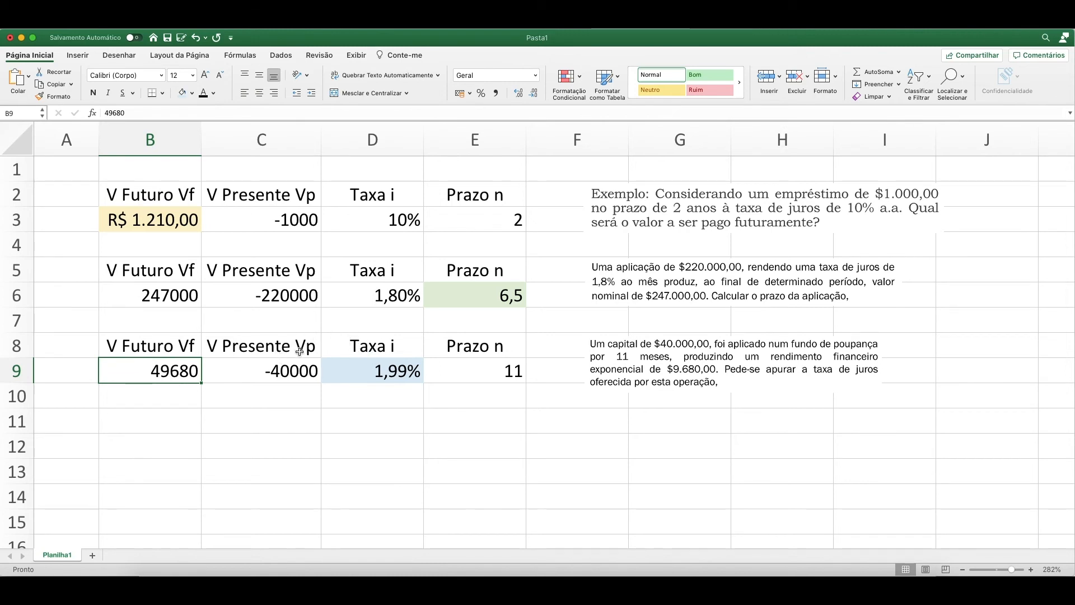
# Paste the fourth problem statement image and place it resized beside rows 11 and 12, beneath the third statement.
pyautogui.click(175, 429)
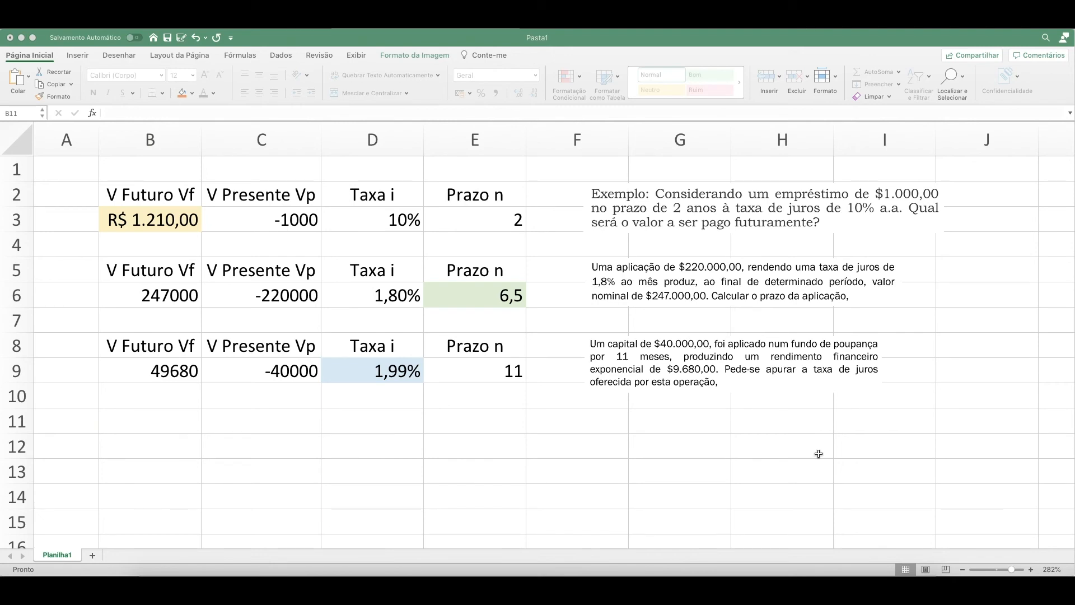
pyautogui.click(371, 402)
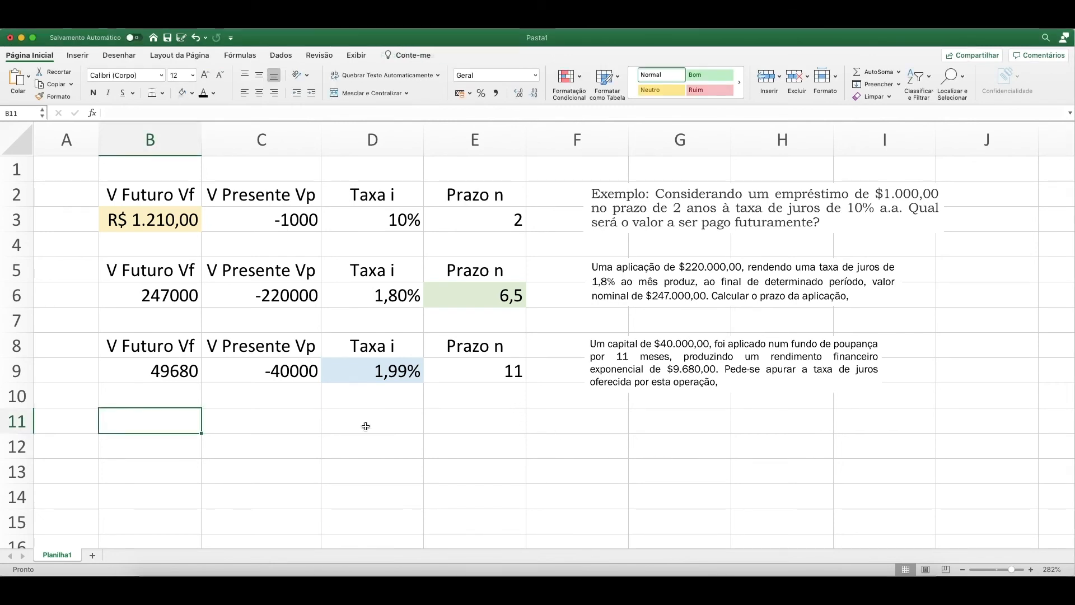
pyautogui.press('super+v')
pyautogui.moveTo(269, 429); pyautogui.dragTo(757, 430)
pyautogui.moveTo(815, 448); pyautogui.dragTo(841, 465)
pyautogui.click(540, 443)
# Copy the header row B8:E8 to B11 for the fourth example.
pyautogui.moveTo(170, 348); pyautogui.dragTo(497, 347)
pyautogui.press('super+c')
pyautogui.click(173, 425)
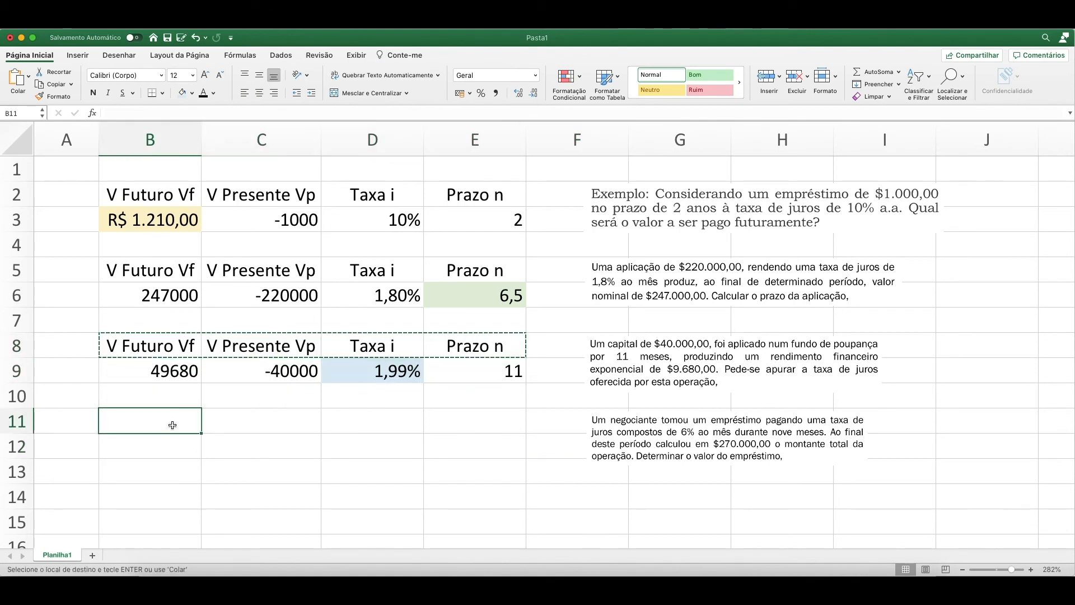
pyautogui.press('Return')
pyautogui.click(504, 441)
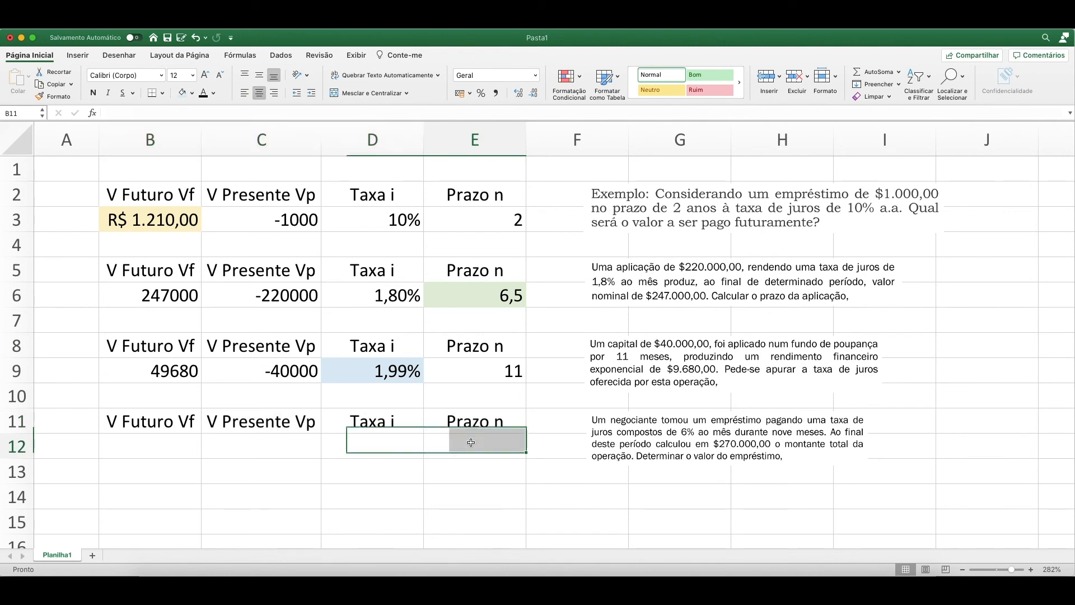
# Enter 6% as the fourth example's rate in D12.
pyautogui.click(184, 445)
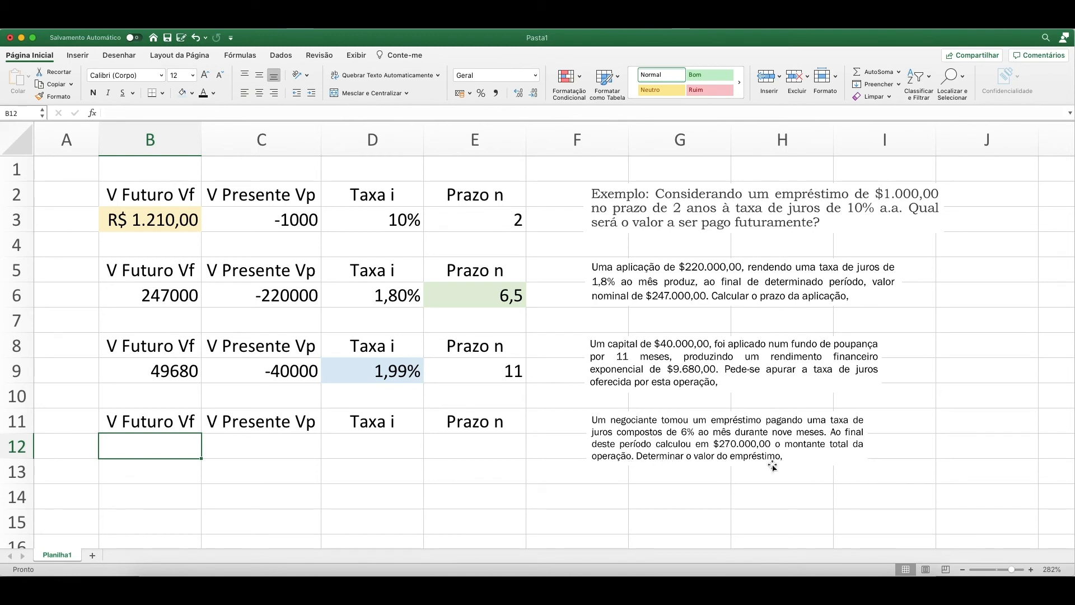
pyautogui.click(277, 445)
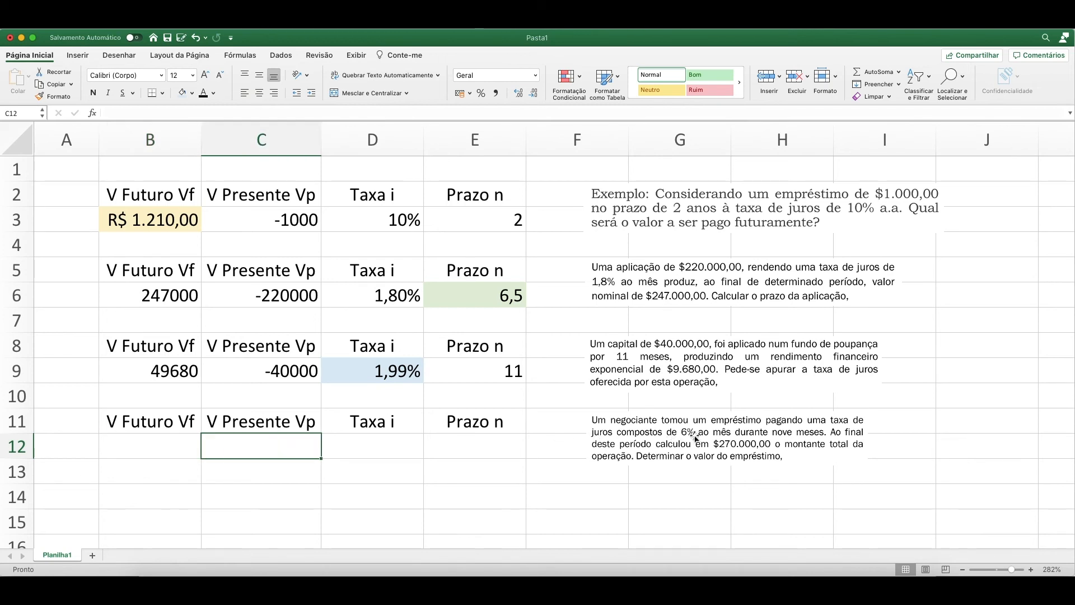
pyautogui.click(376, 442)
pyautogui.write('6%')
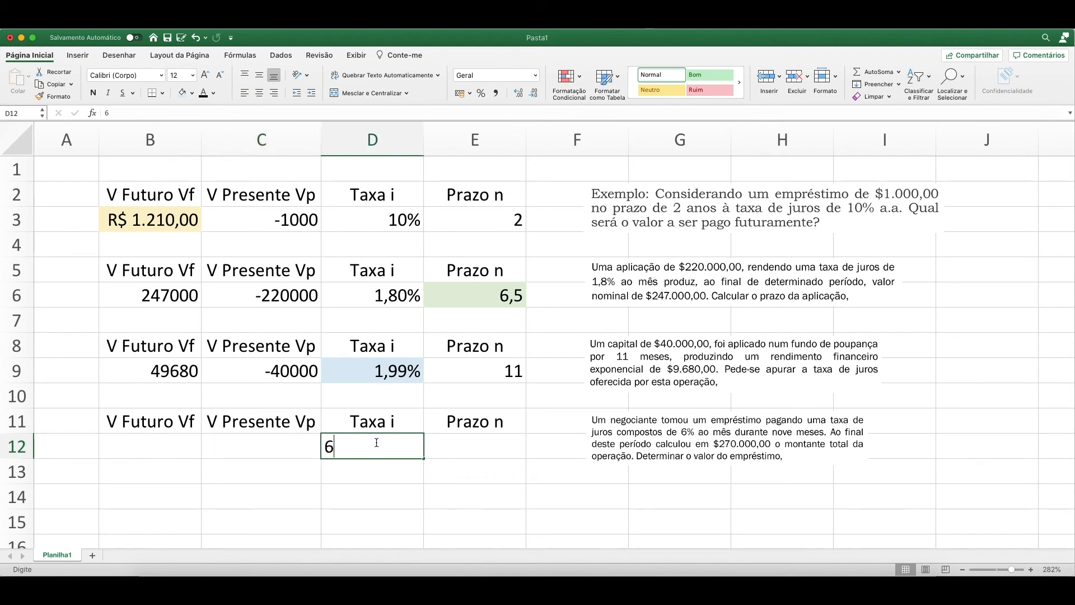
pyautogui.press('Return')
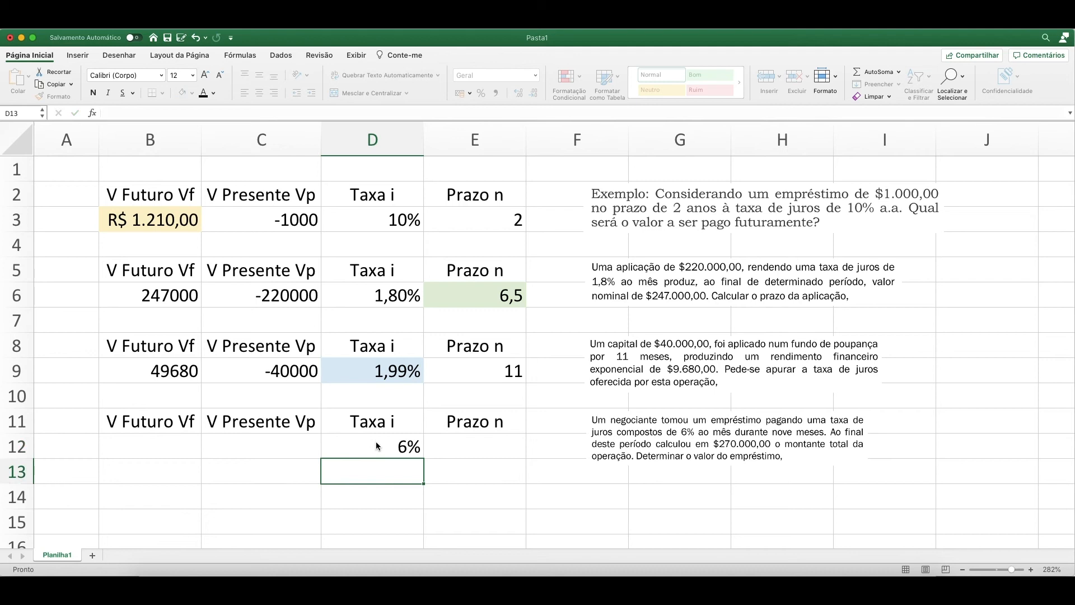
# Enter 9 as the fourth example's term in E12.
pyautogui.click(376, 443)
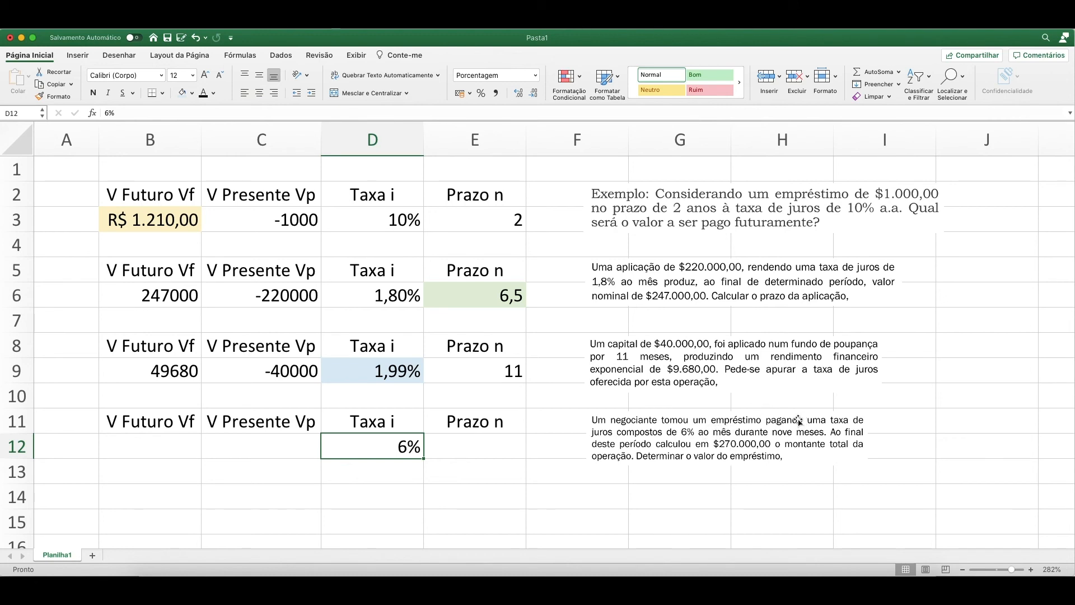
pyautogui.click(460, 444)
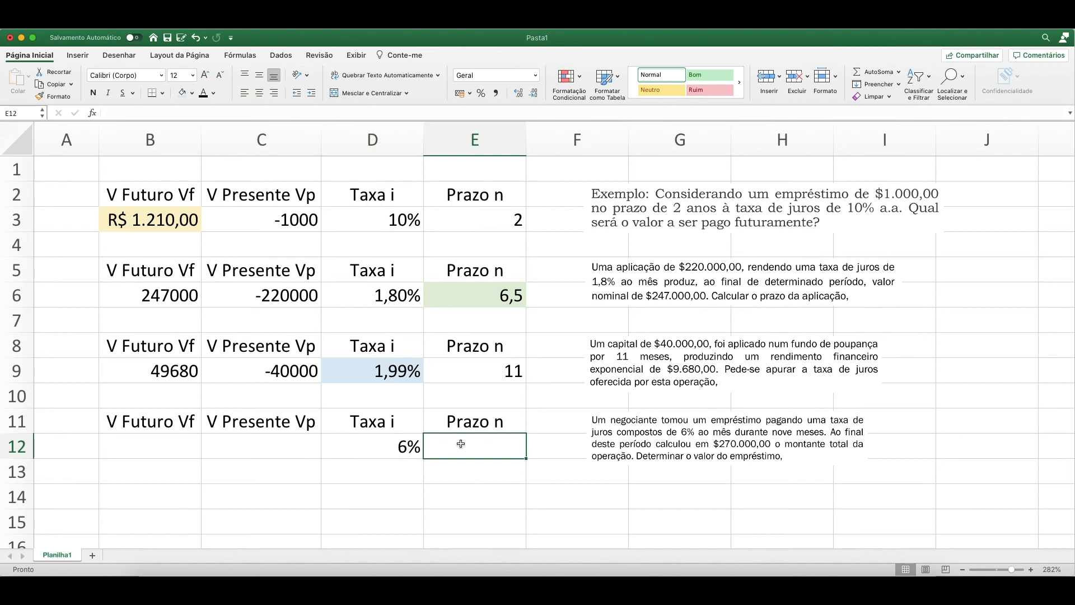
pyautogui.write('9')
pyautogui.press('Return')
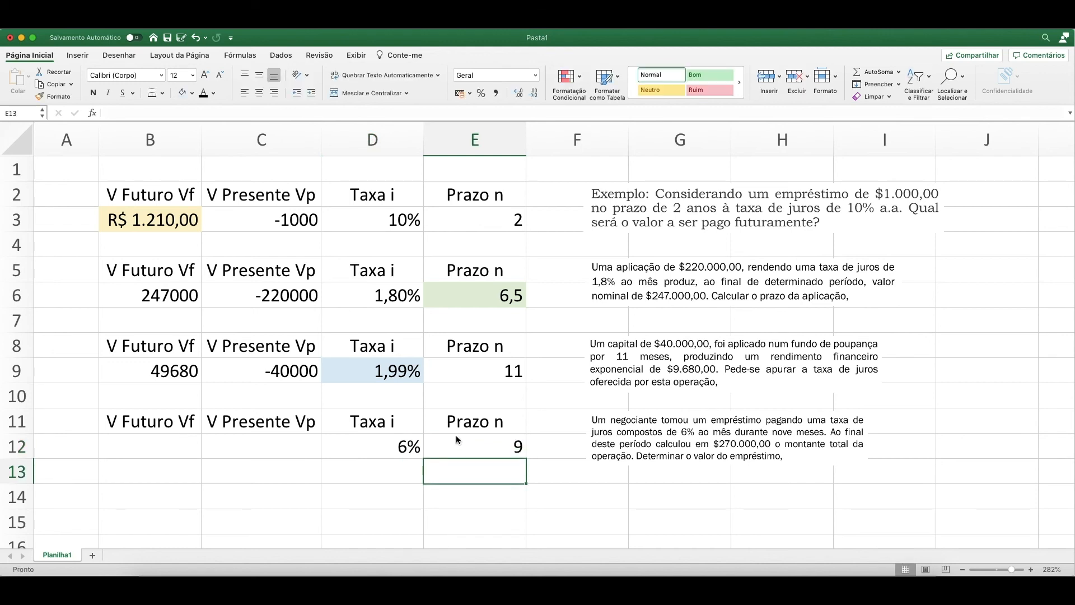
# Enter 270000 as the fourth example's future value in B12.
pyautogui.click(151, 450)
pyautogui.write('270000')
pyautogui.press('Return')
# Calculate the fourth example's present value in C12 with =VP(D12;E12;;B12;0), using the end-of-period payment type.
pyautogui.press('Up')
pyautogui.press('Right')
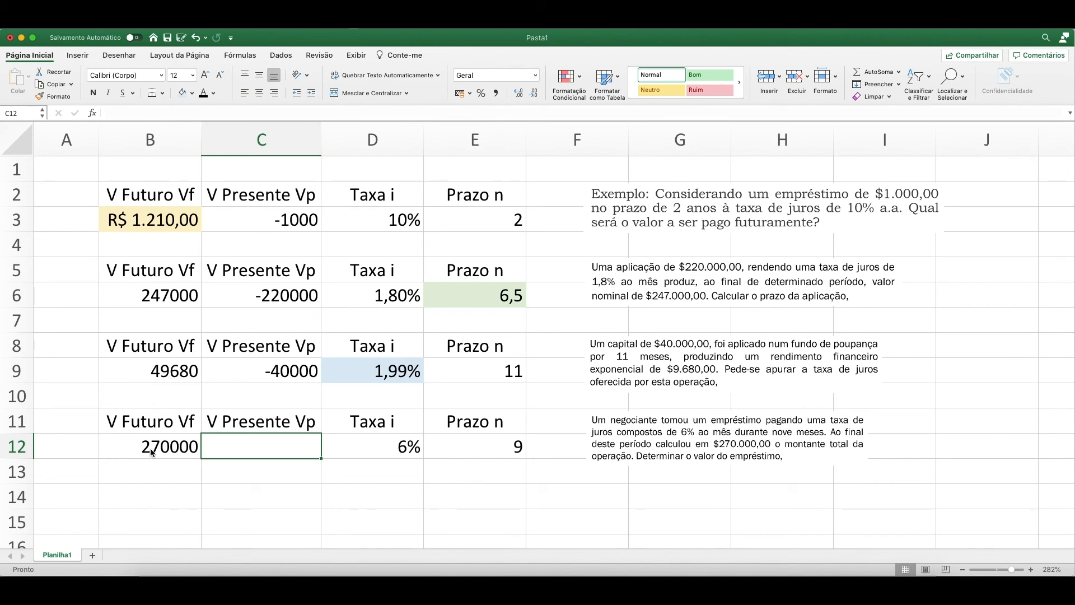
pyautogui.write('=vp')
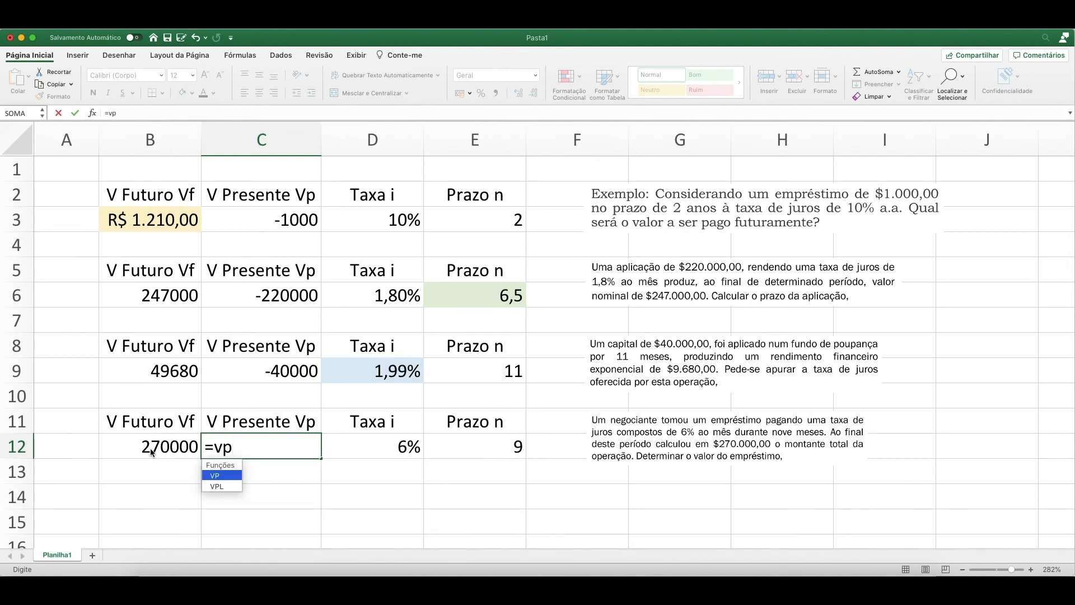
pyautogui.write('(')
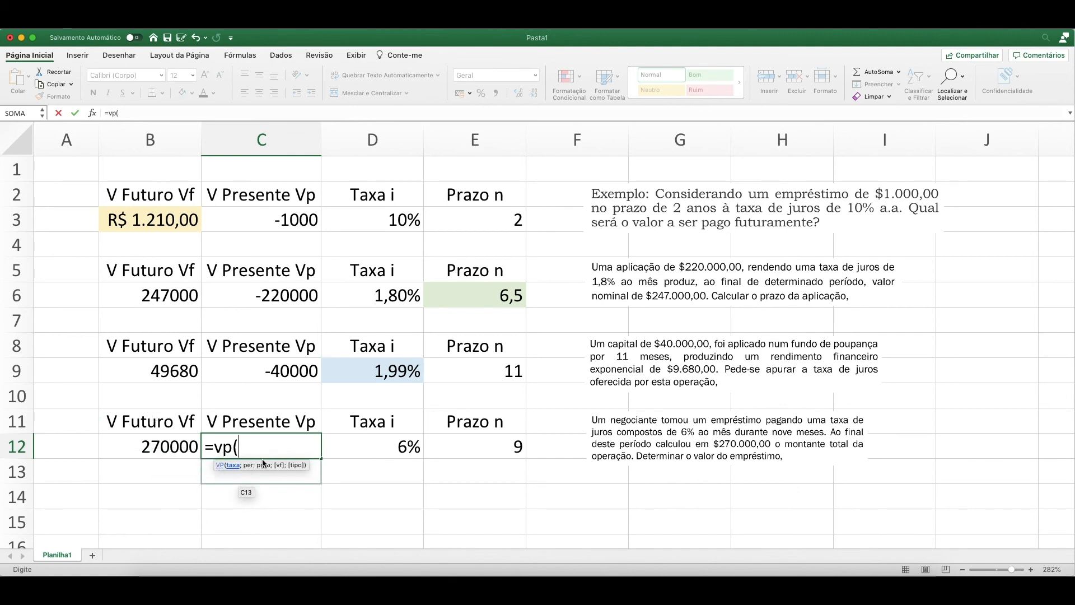
pyautogui.click(389, 445)
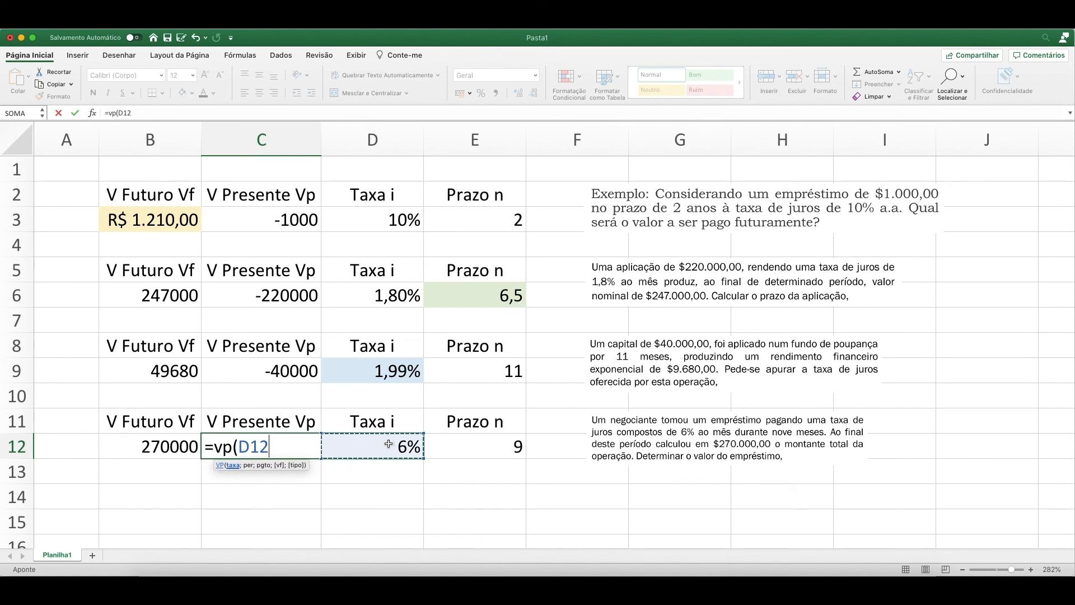
pyautogui.write(';')
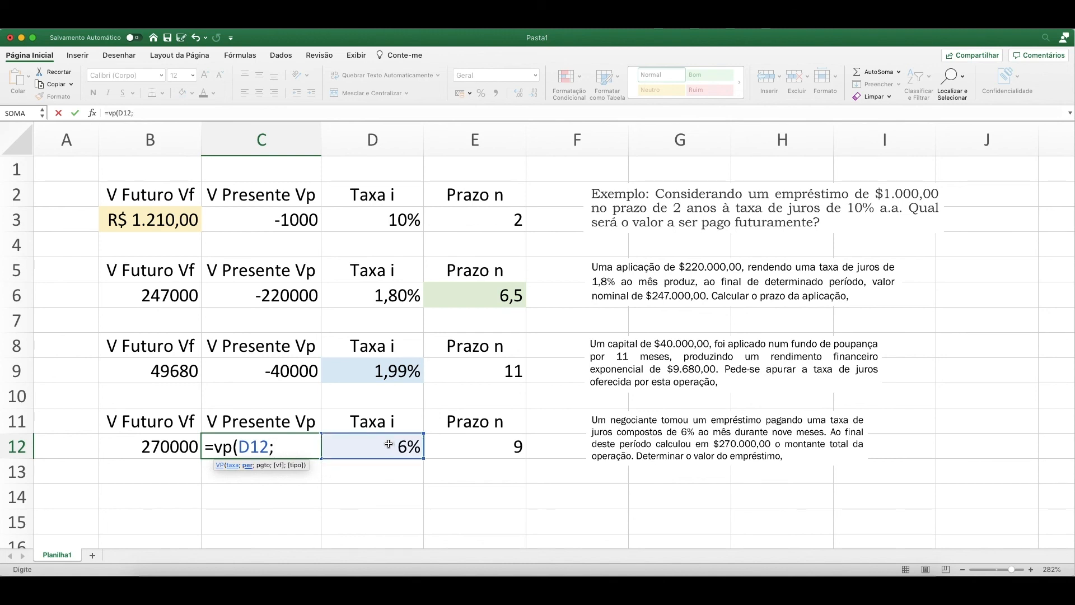
pyautogui.click(488, 445)
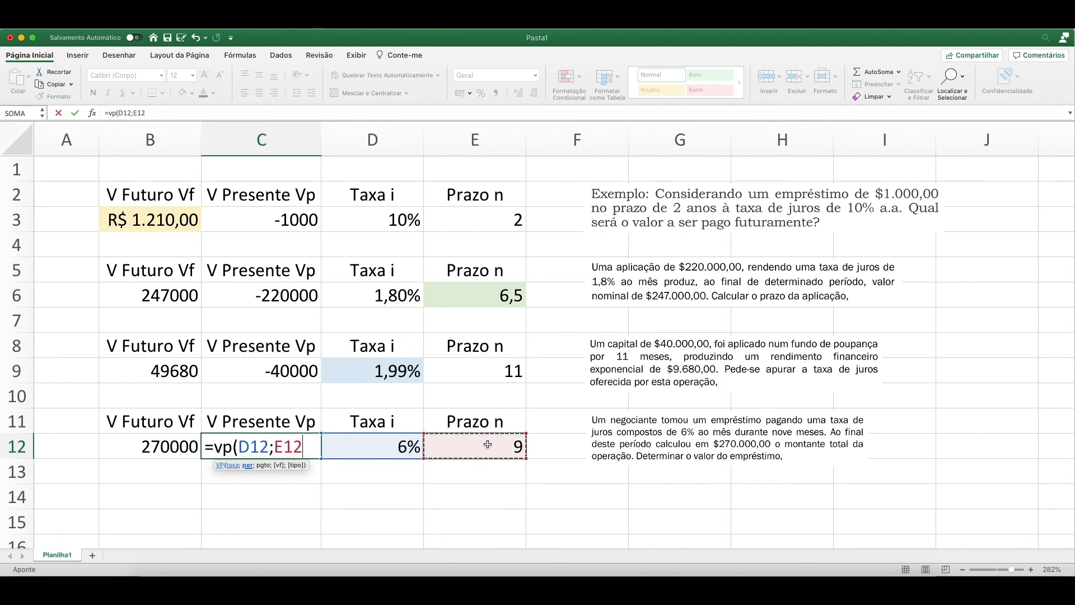
pyautogui.write(';')
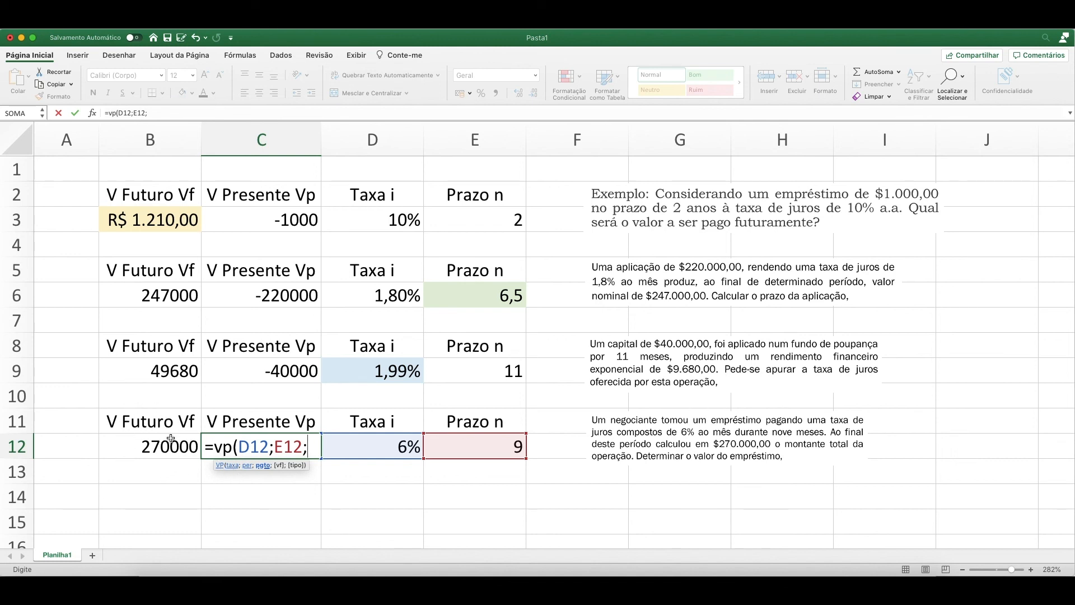
pyautogui.write(';')
pyautogui.click(160, 446)
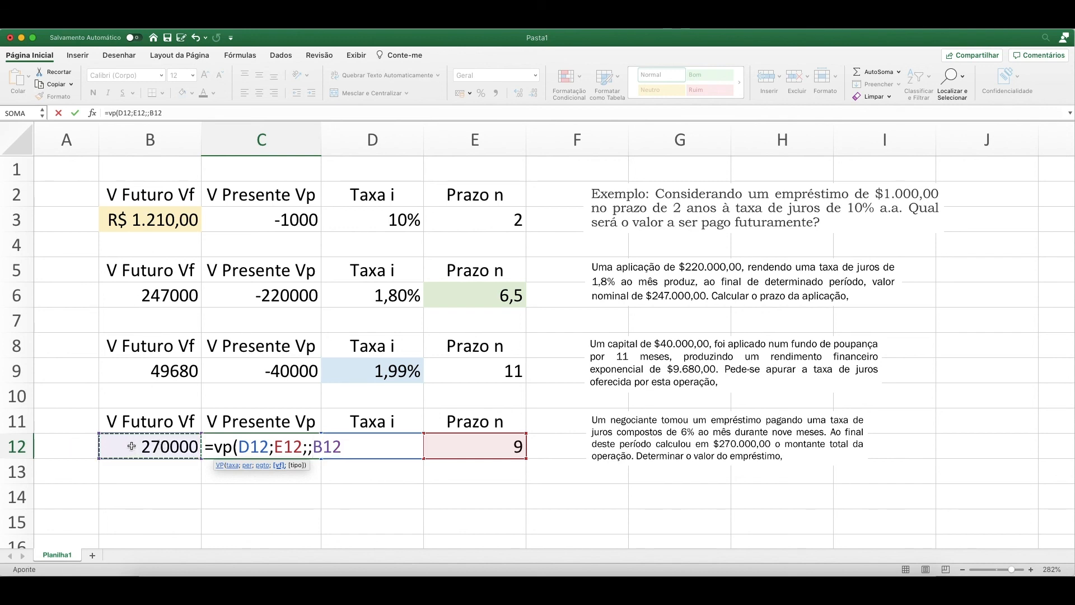
pyautogui.write(';')
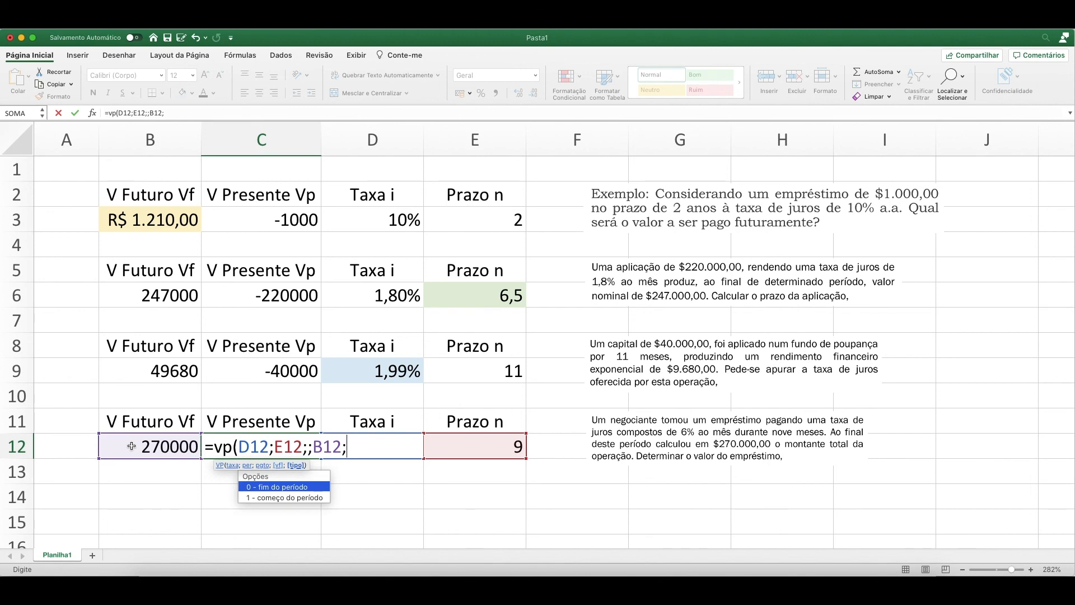
pyautogui.doubleClick(284, 489)
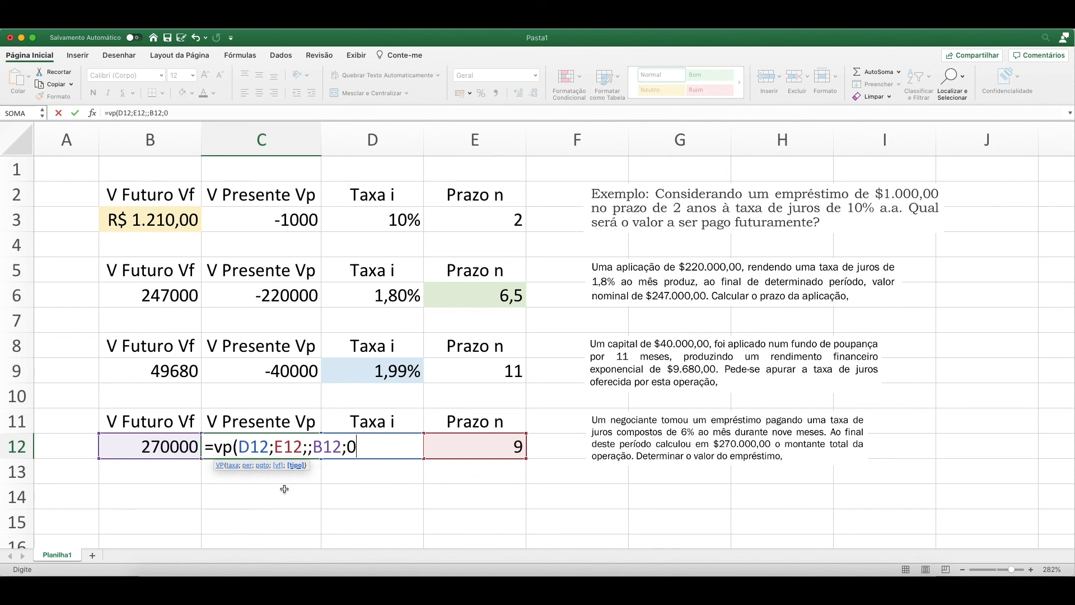
pyautogui.write(')')
pyautogui.press('Return')
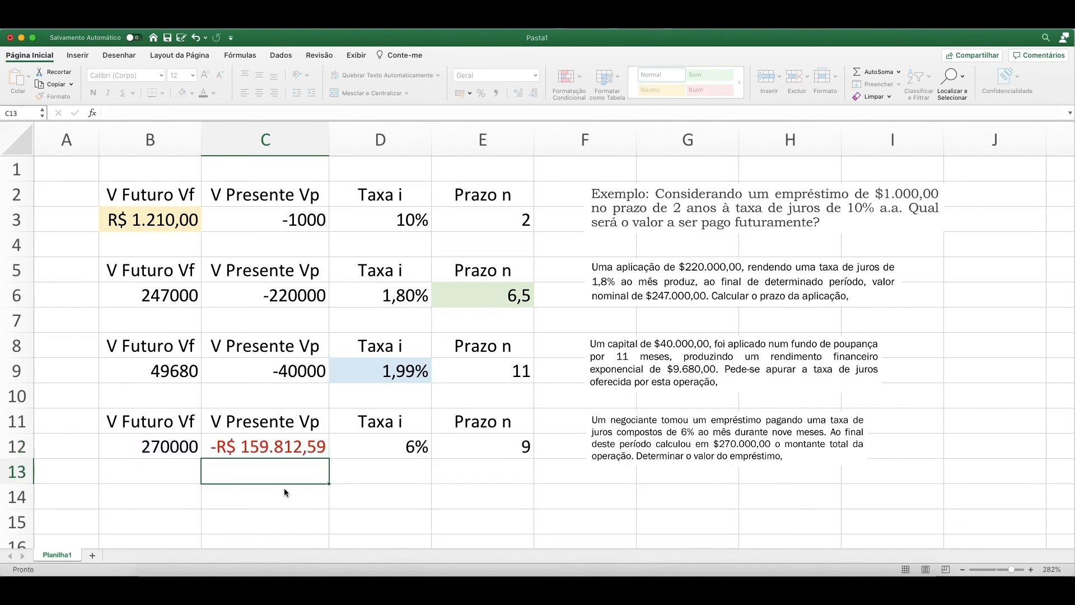
pyautogui.press('Up')
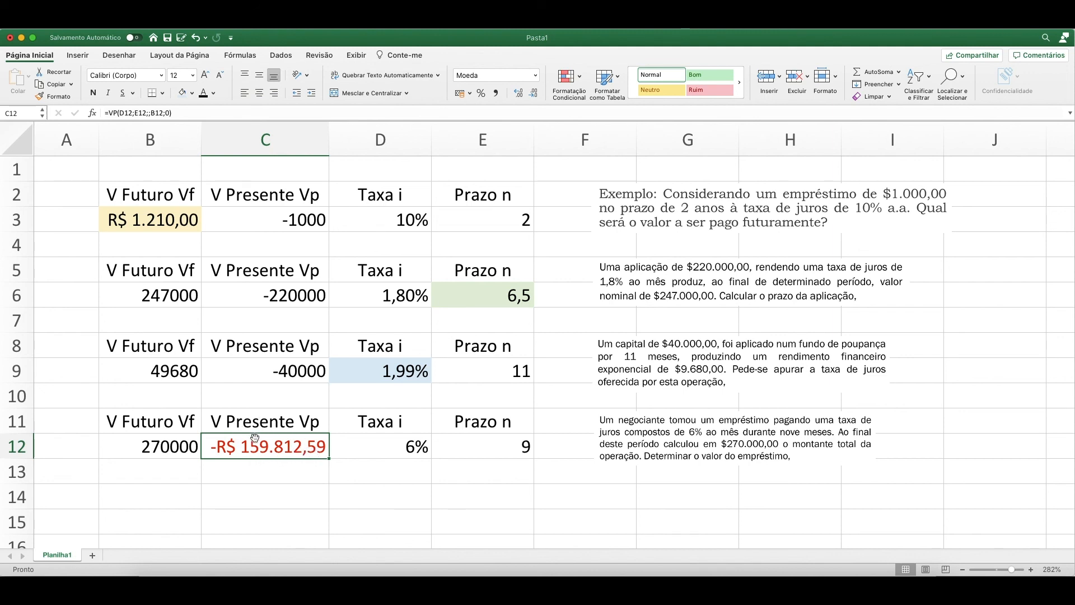
pyautogui.click(393, 445)
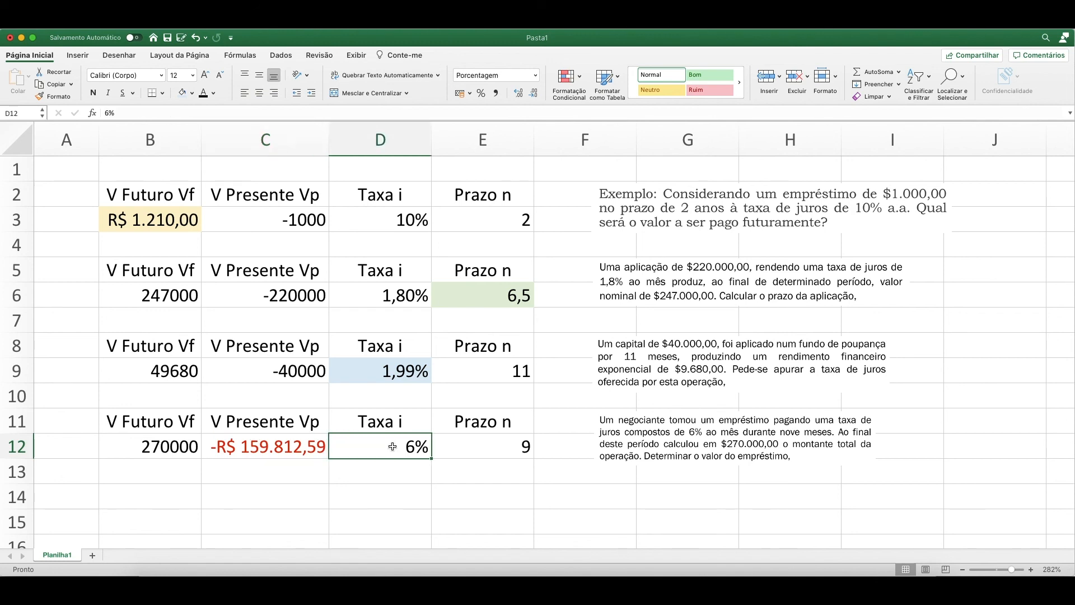
pyautogui.click(504, 447)
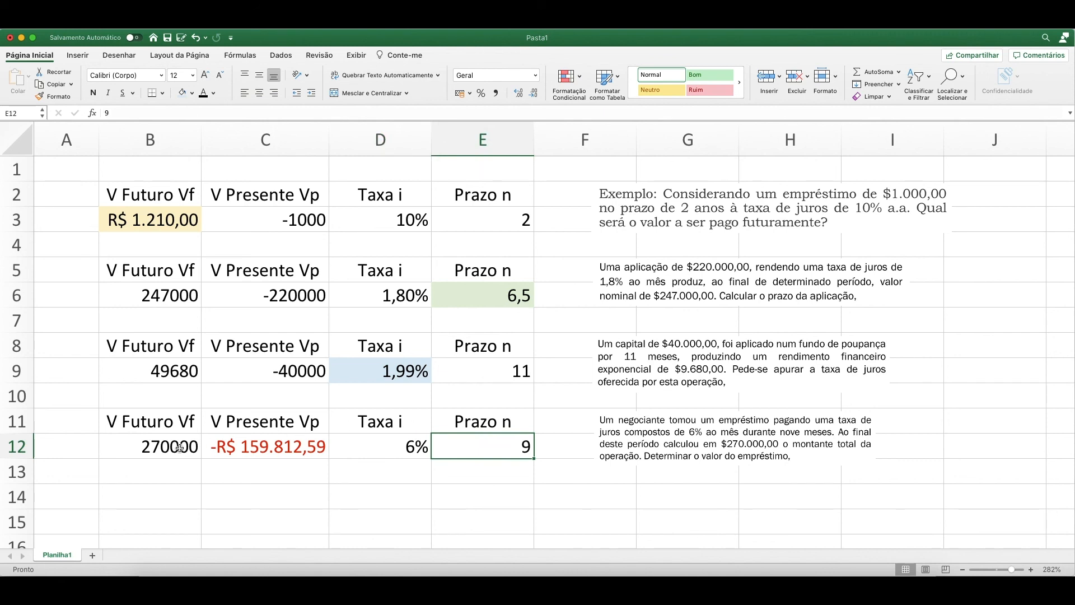
pyautogui.click(159, 448)
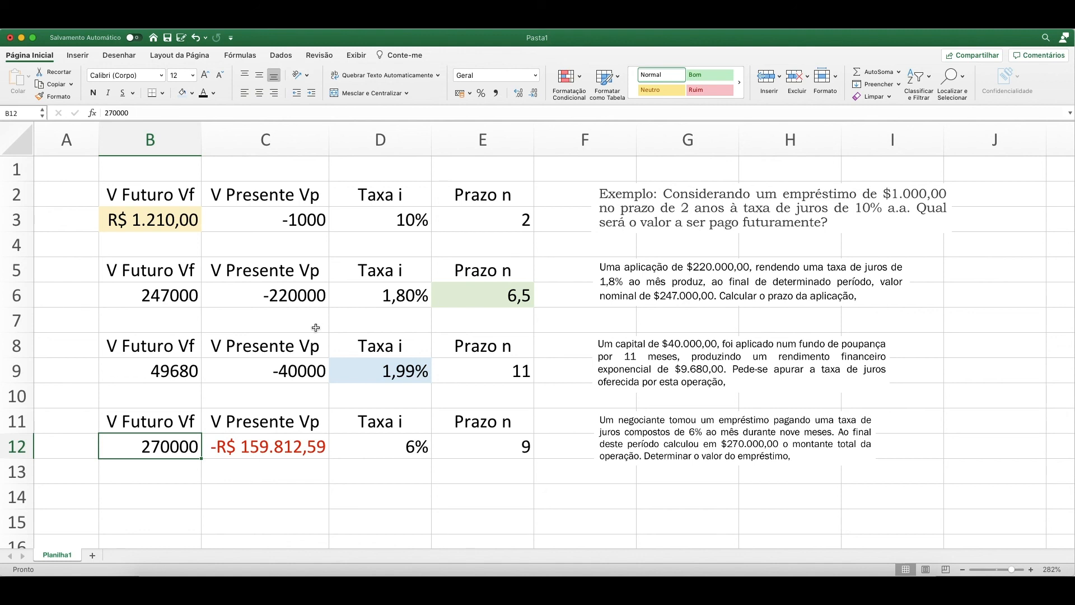
pyautogui.click(238, 220)
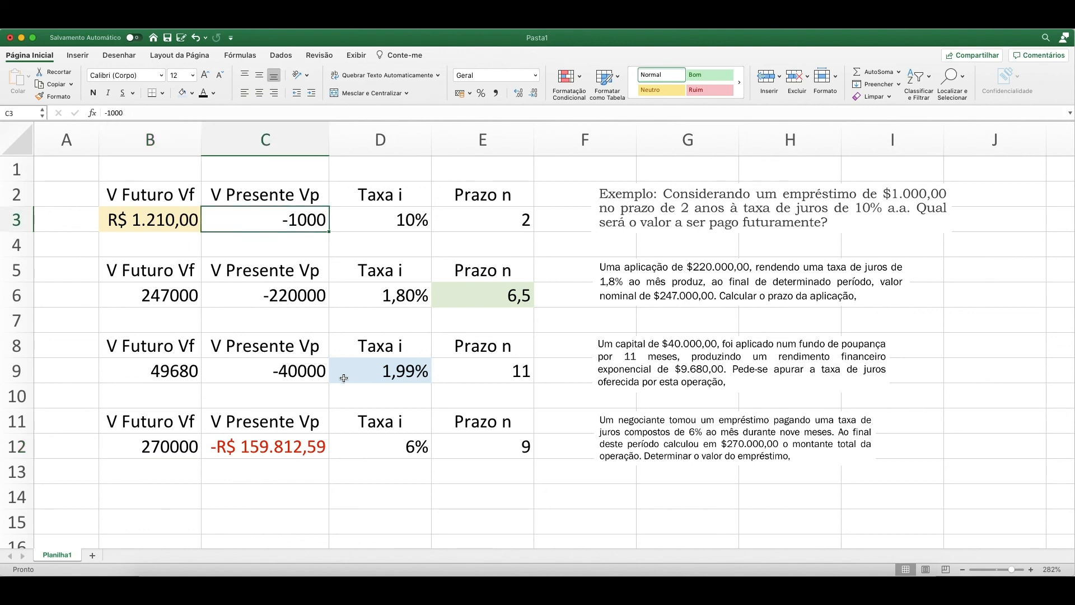
# Fill the present value result in C12 with the lightest orange theme color.
pyautogui.click(283, 446)
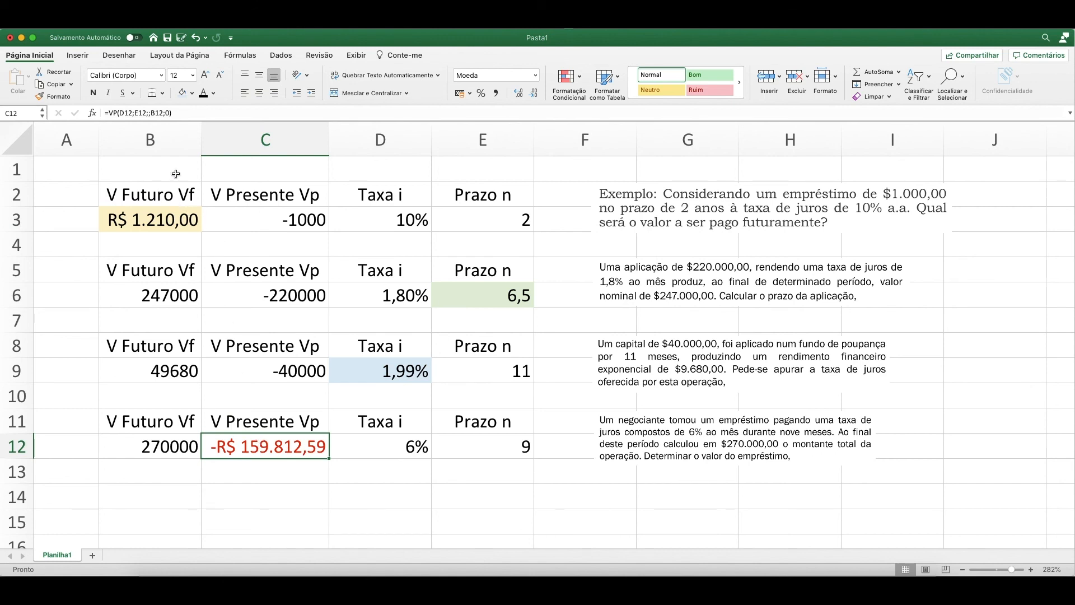
pyautogui.click(192, 93)
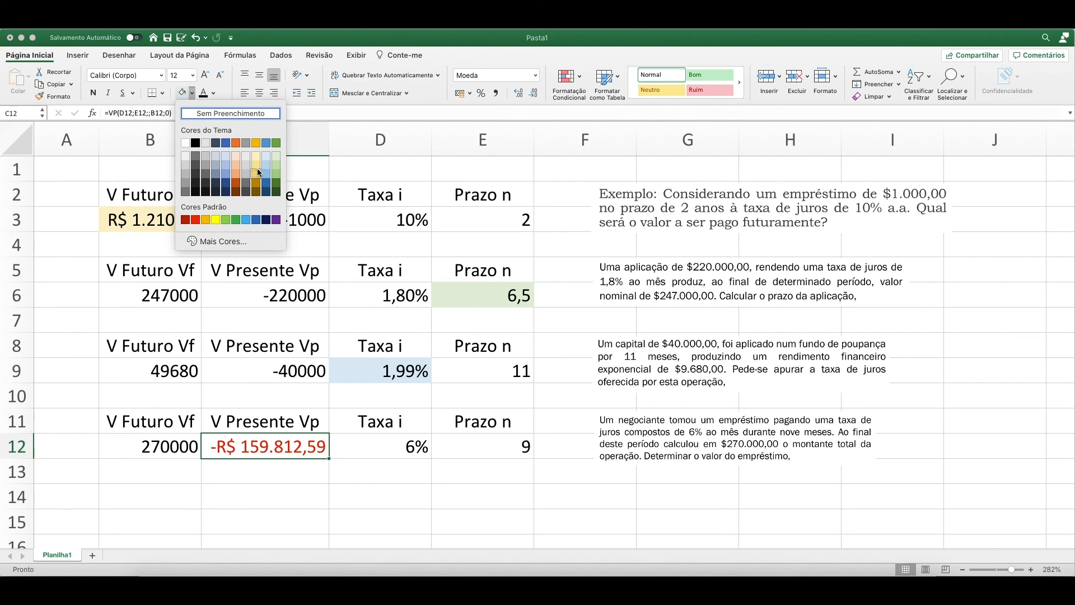
pyautogui.click(235, 157)
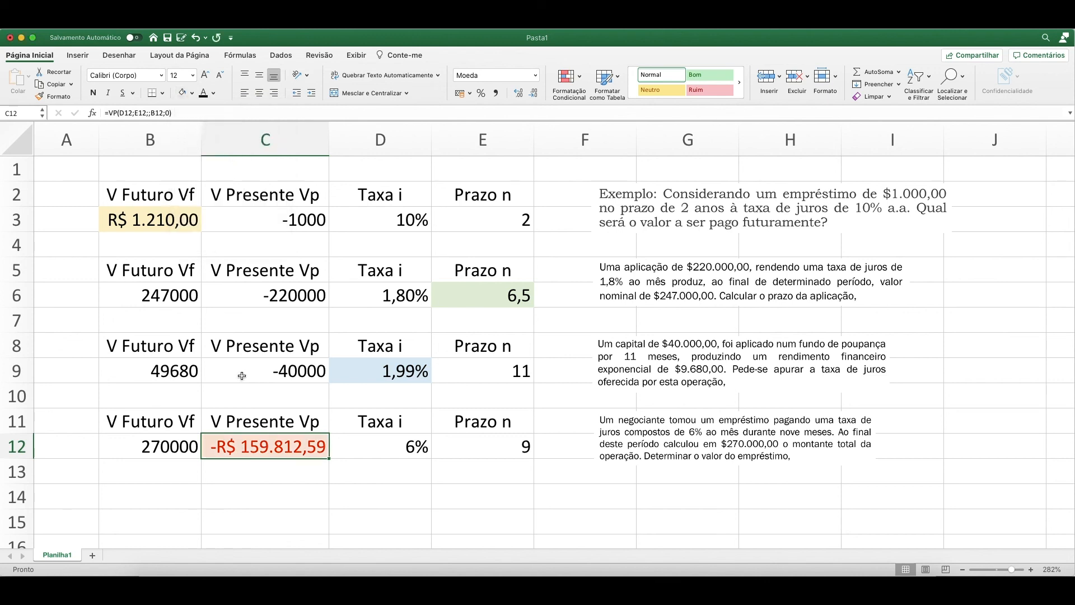
pyautogui.click(266, 421)
pyautogui.click(172, 446)
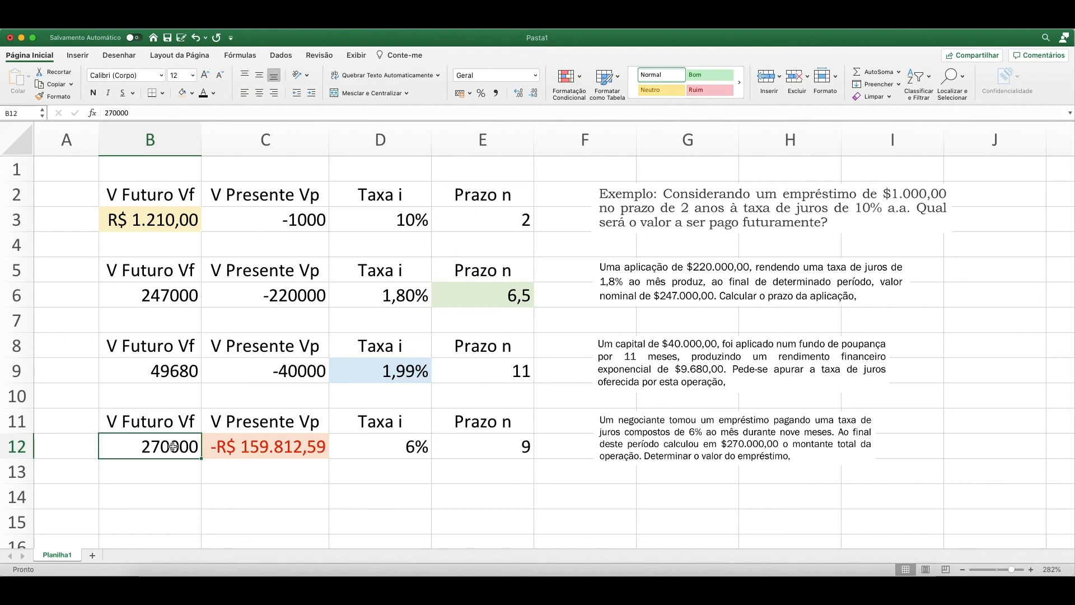
pyautogui.click(172, 374)
pyautogui.click(185, 301)
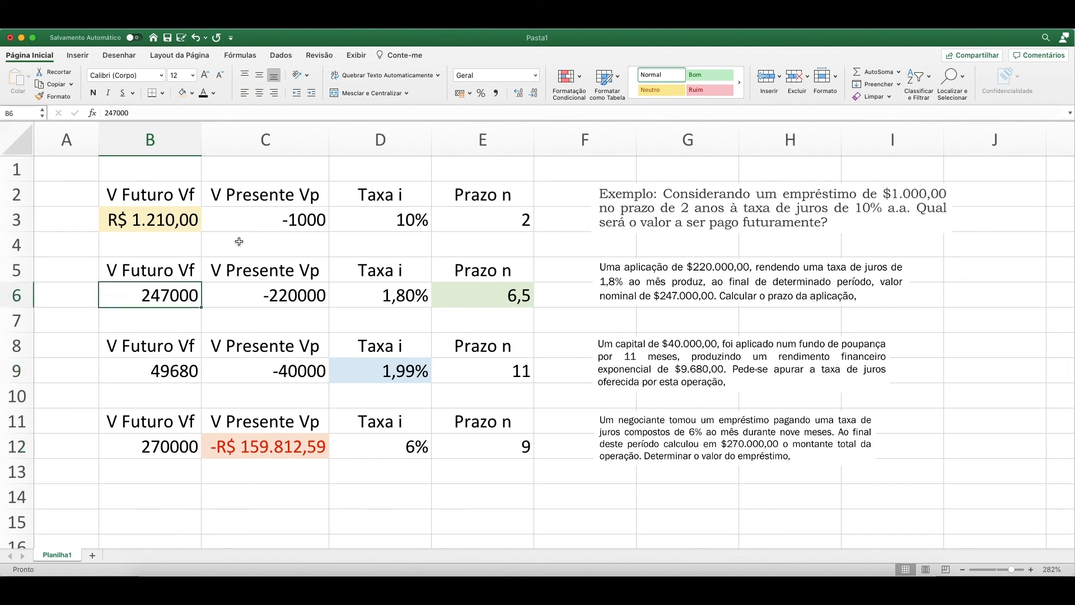
pyautogui.click(255, 224)
# Apply the R$ Português (Brasil) accounting format to B12, B9:C9, B6:C6 and C3.
pyautogui.click(165, 447)
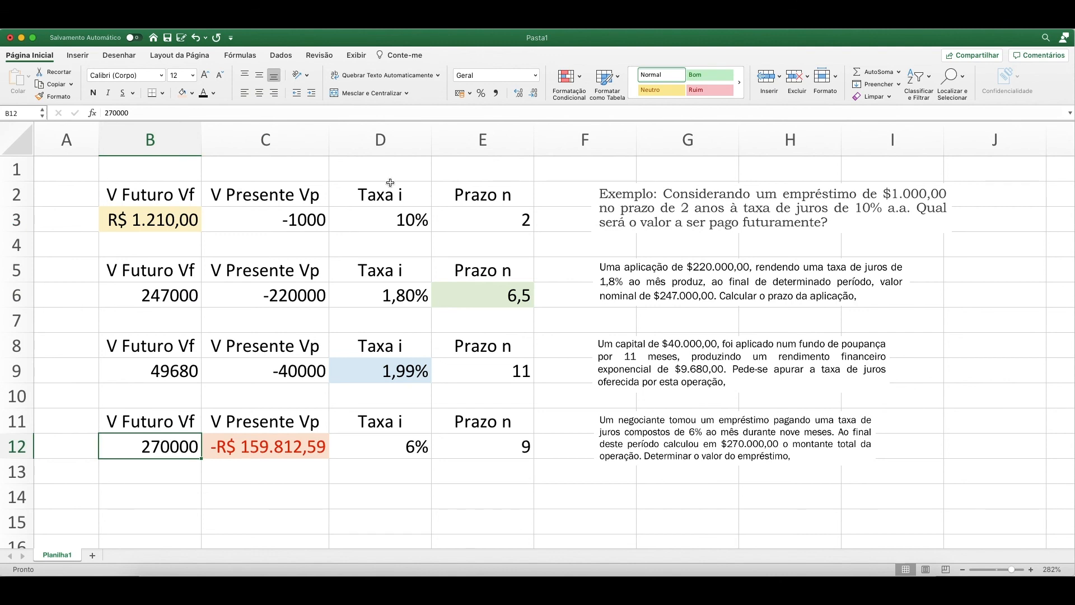
pyautogui.click(470, 93)
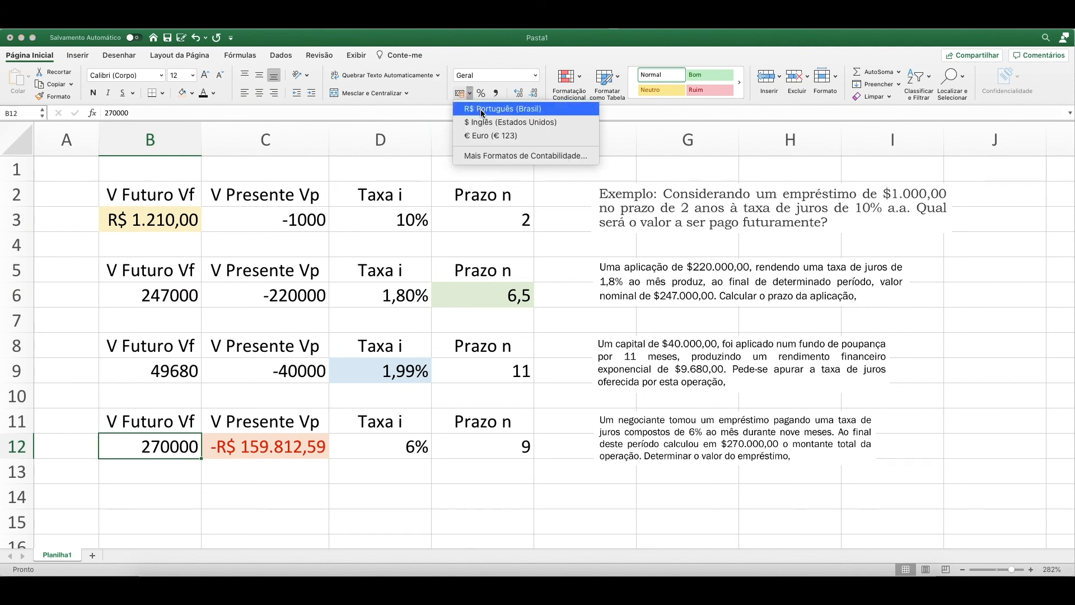
pyautogui.click(482, 110)
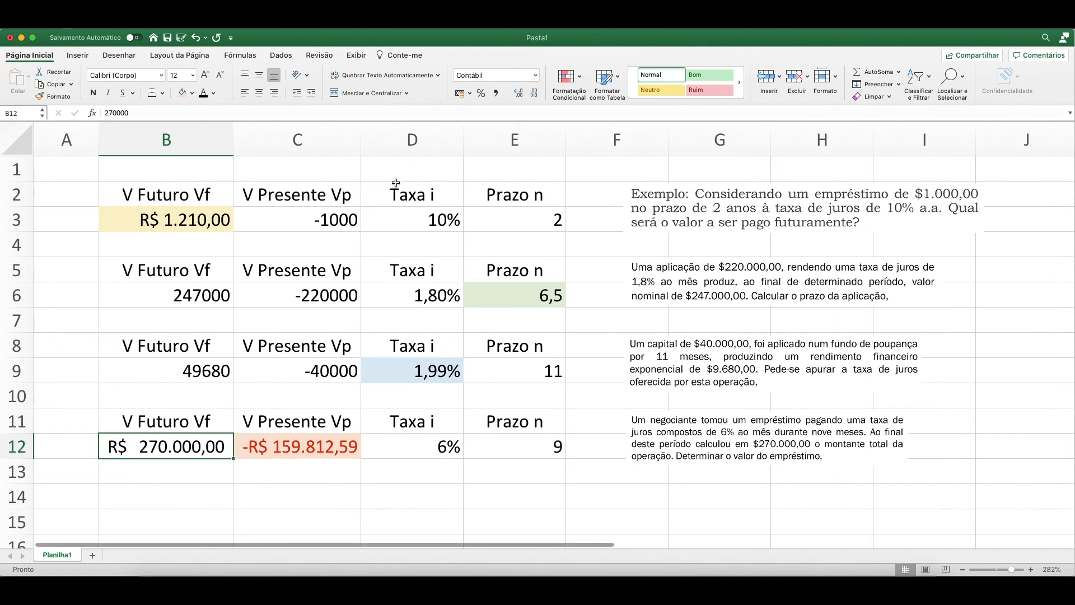
pyautogui.moveTo(213, 371); pyautogui.dragTo(314, 371)
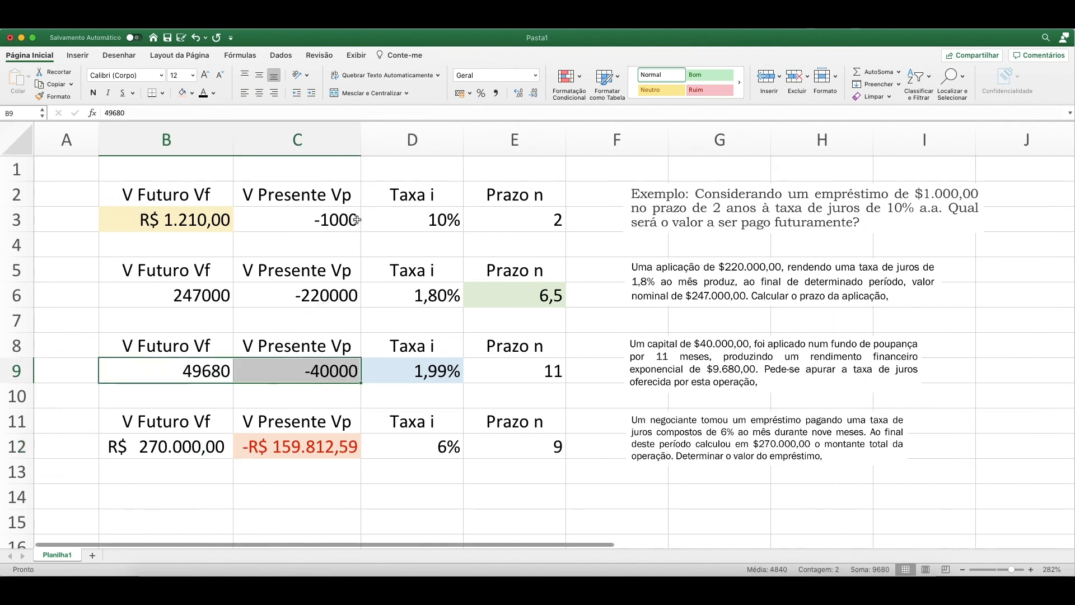
pyautogui.click(462, 94)
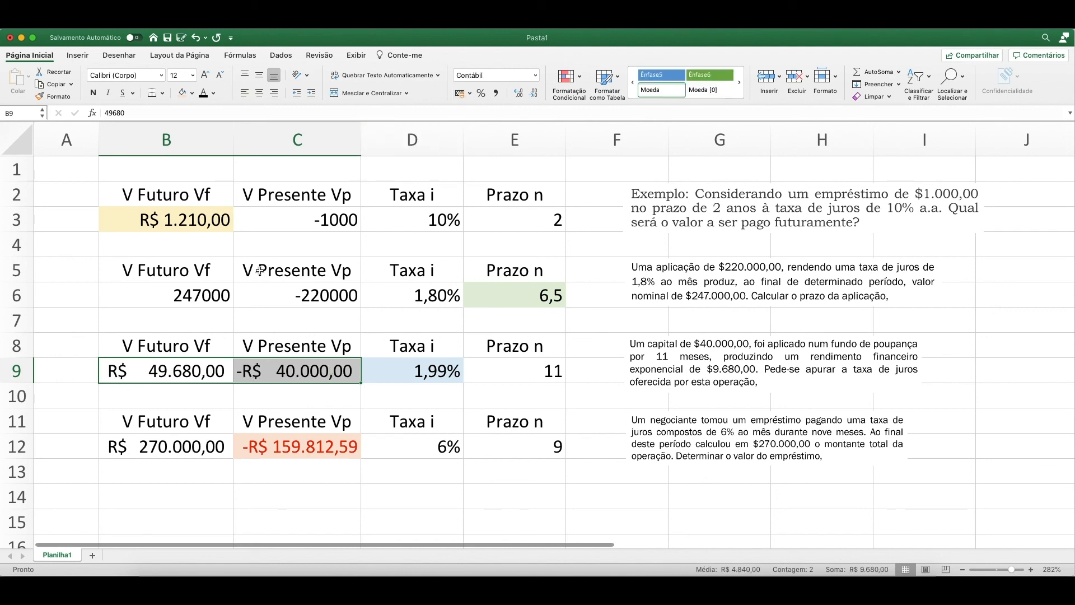
pyautogui.click(200, 297)
pyautogui.moveTo(200, 296); pyautogui.dragTo(314, 296)
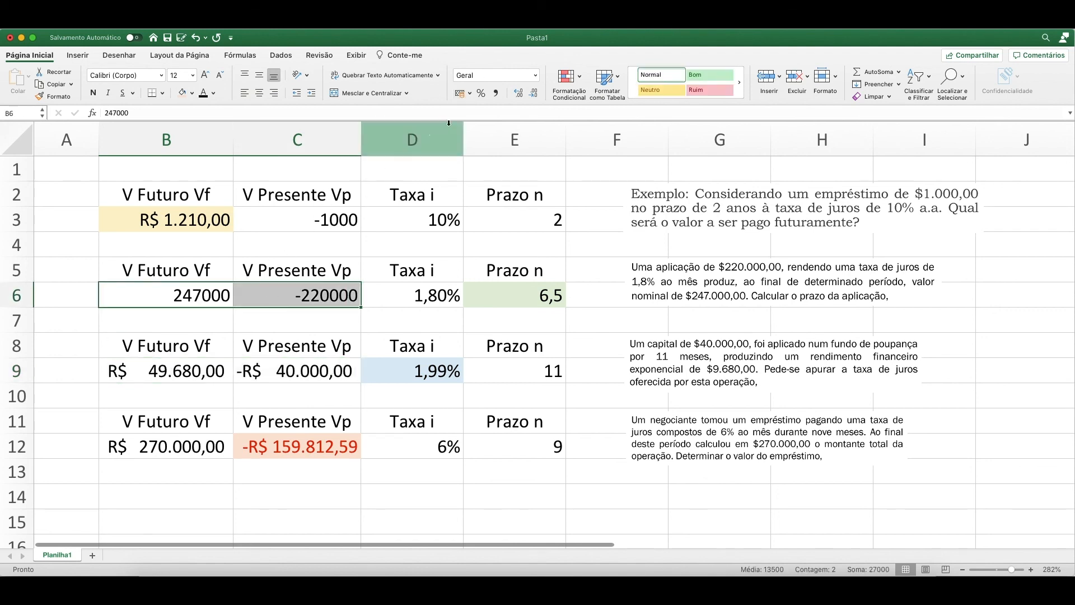
pyautogui.click(462, 93)
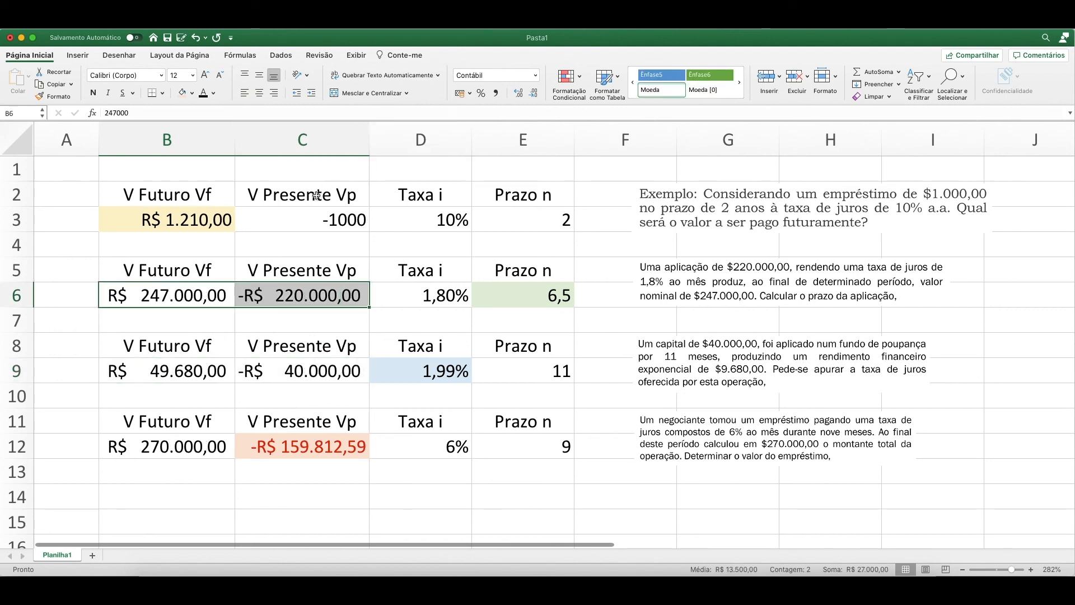
pyautogui.click(290, 220)
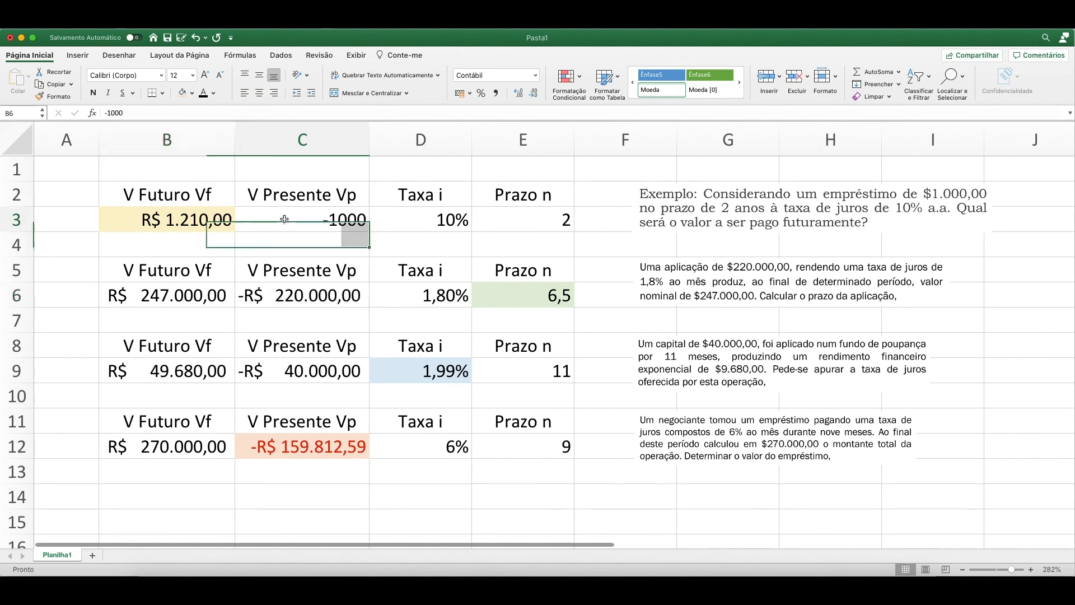
pyautogui.click(460, 92)
pyautogui.click(327, 255)
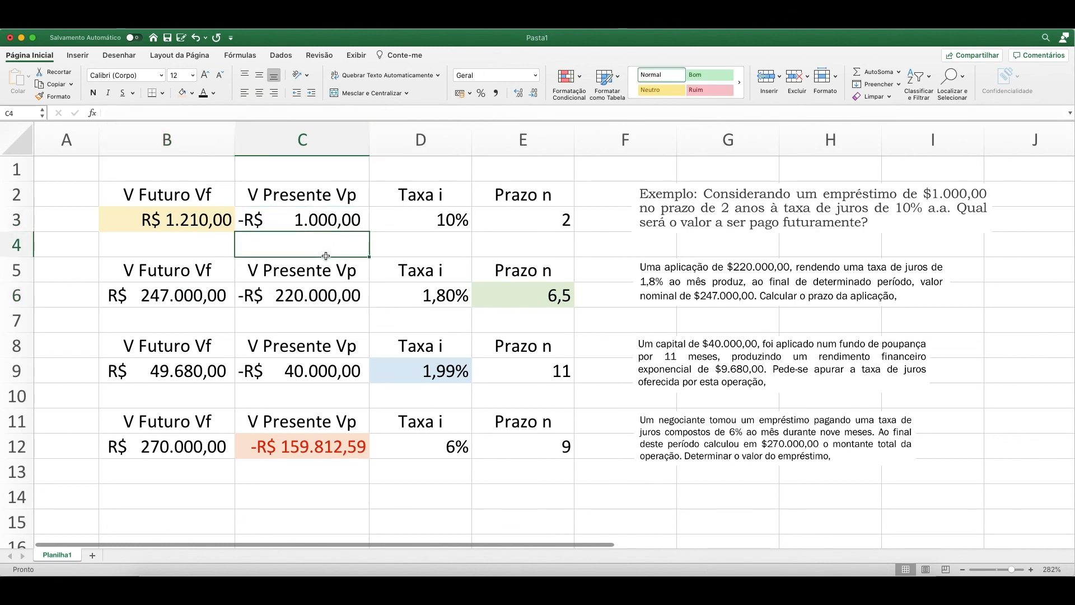
# Review the future value cells B3, B6, B9 and B12 across the four examples.
pyautogui.click(193, 273)
pyautogui.click(185, 303)
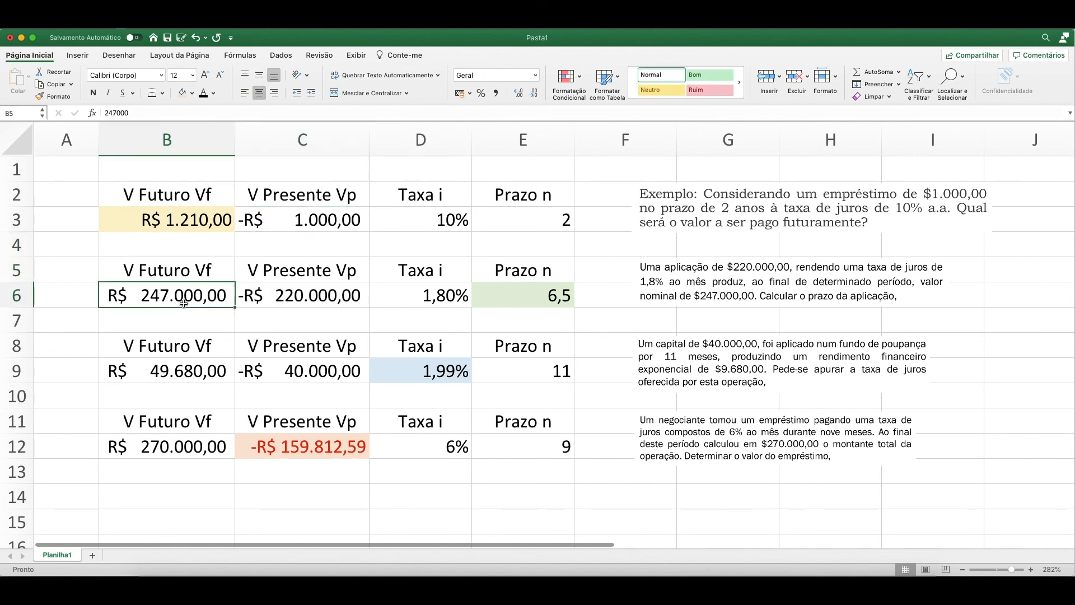
pyautogui.click(208, 222)
pyautogui.click(199, 298)
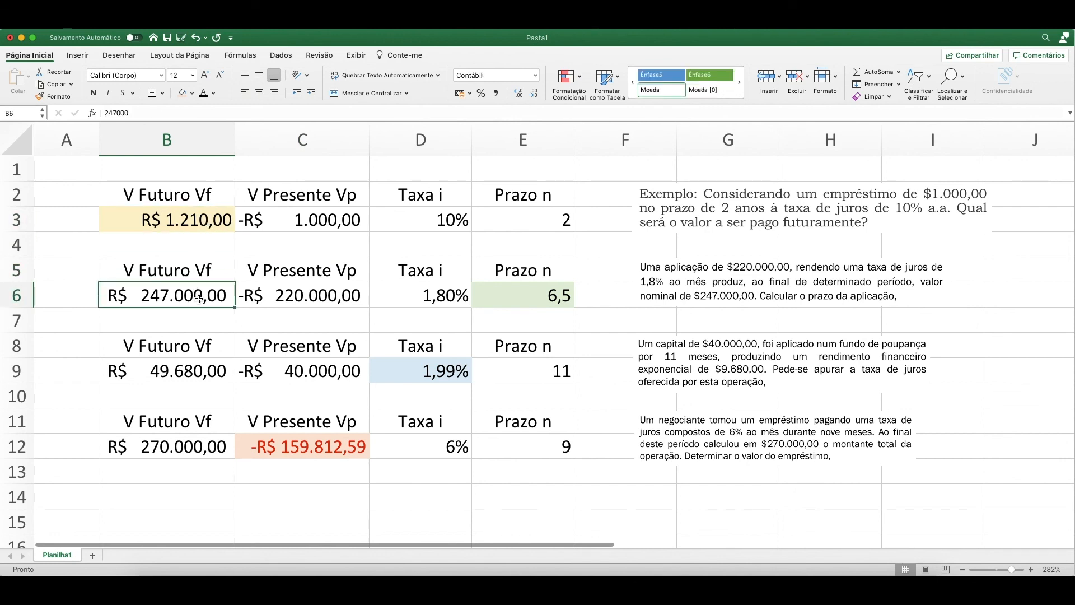
pyautogui.click(205, 368)
pyautogui.click(201, 444)
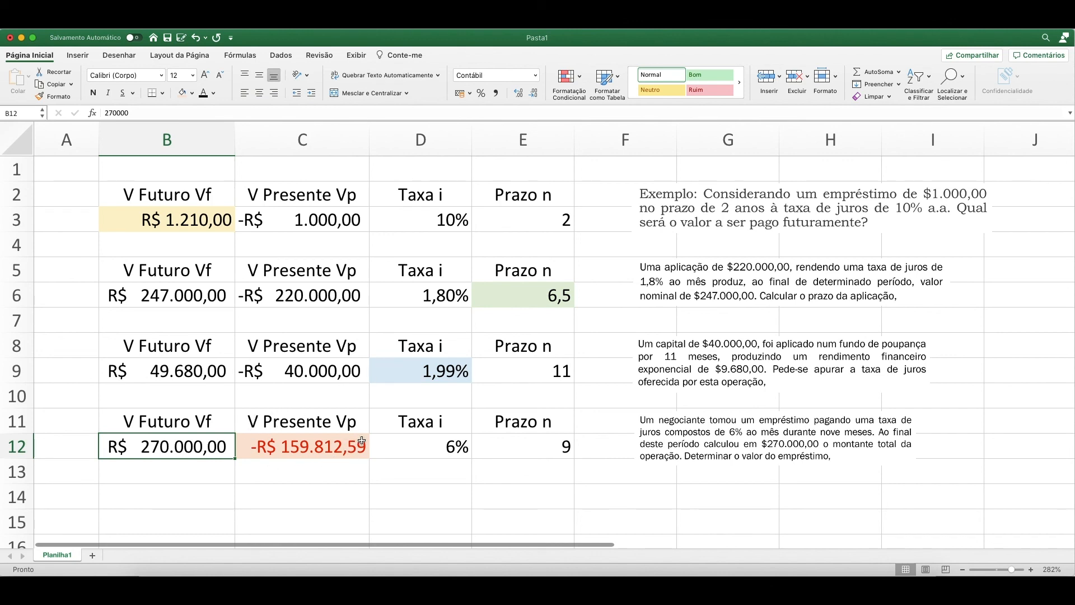
pyautogui.click(399, 423)
pyautogui.click(202, 420)
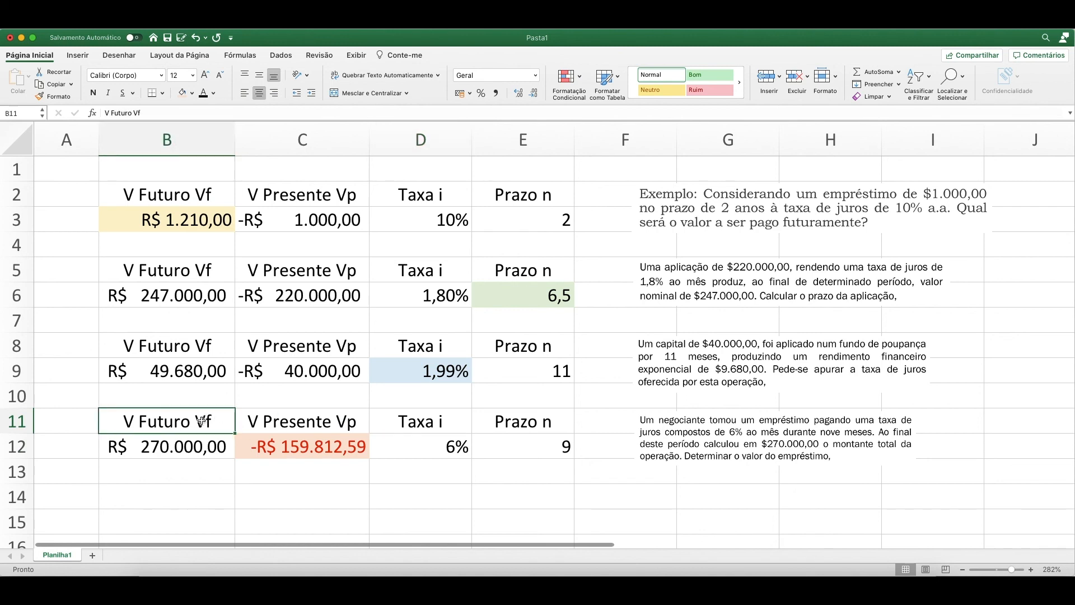
# Enter the title JUROS COMPOSTOS in B1 above the first example.
pyautogui.click(218, 166)
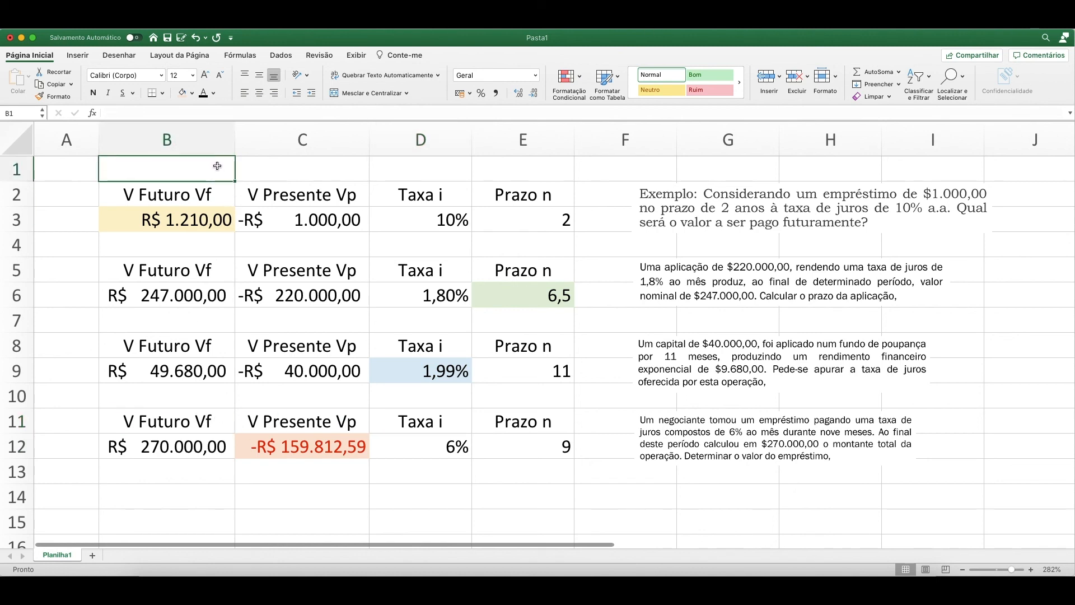
pyautogui.write('JUR')
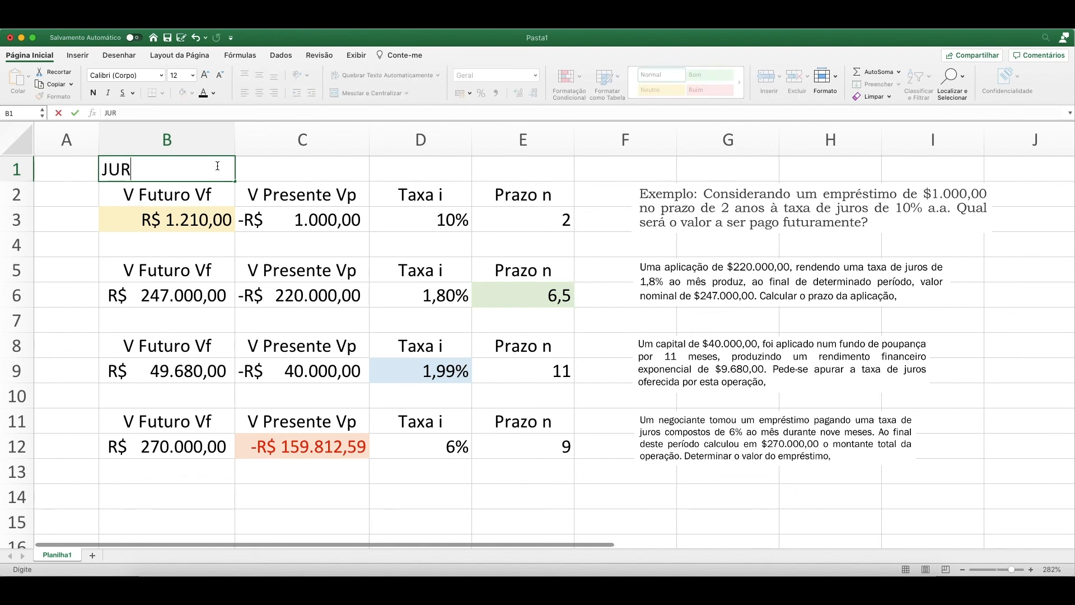
pyautogui.write('OS COMPOSTOS')
pyautogui.press('Return')
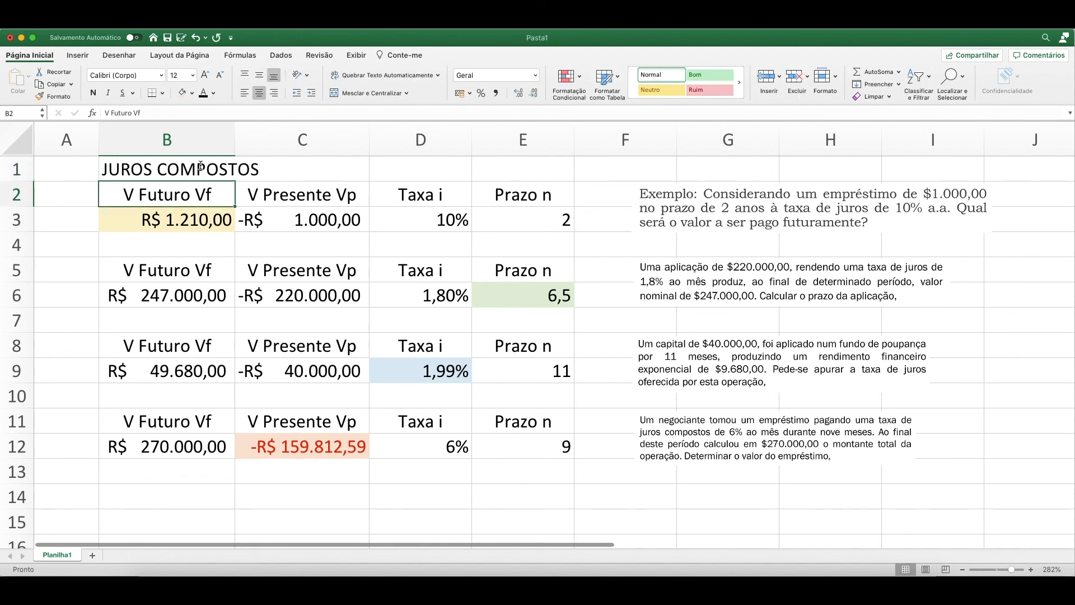
# Merge and center the title across B1:E1.
pyautogui.moveTo(200, 166); pyautogui.dragTo(523, 168)
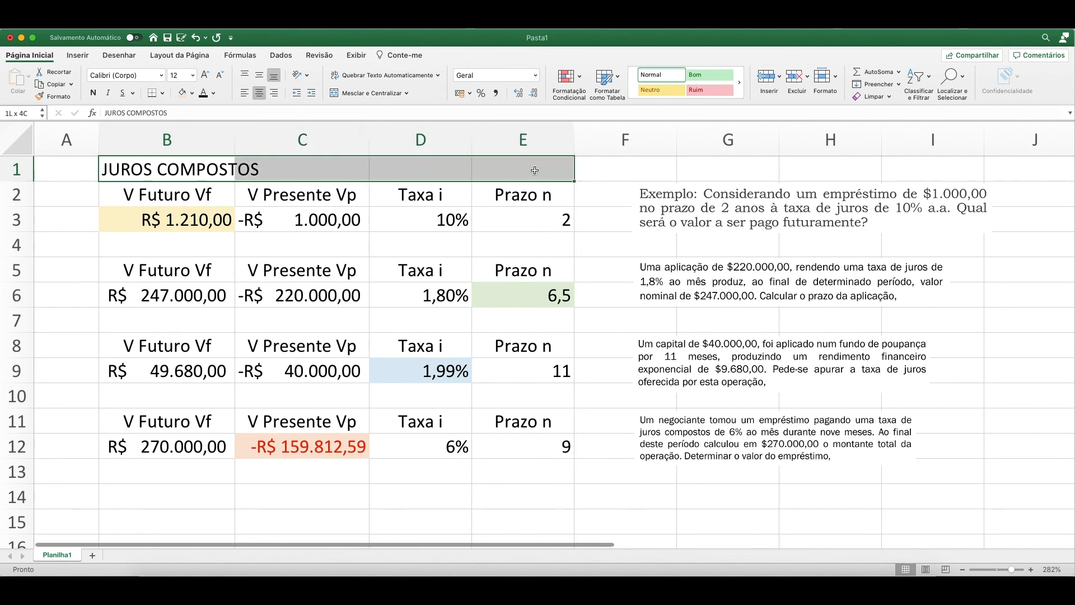
pyautogui.click(392, 93)
pyautogui.click(392, 208)
pyautogui.click(343, 177)
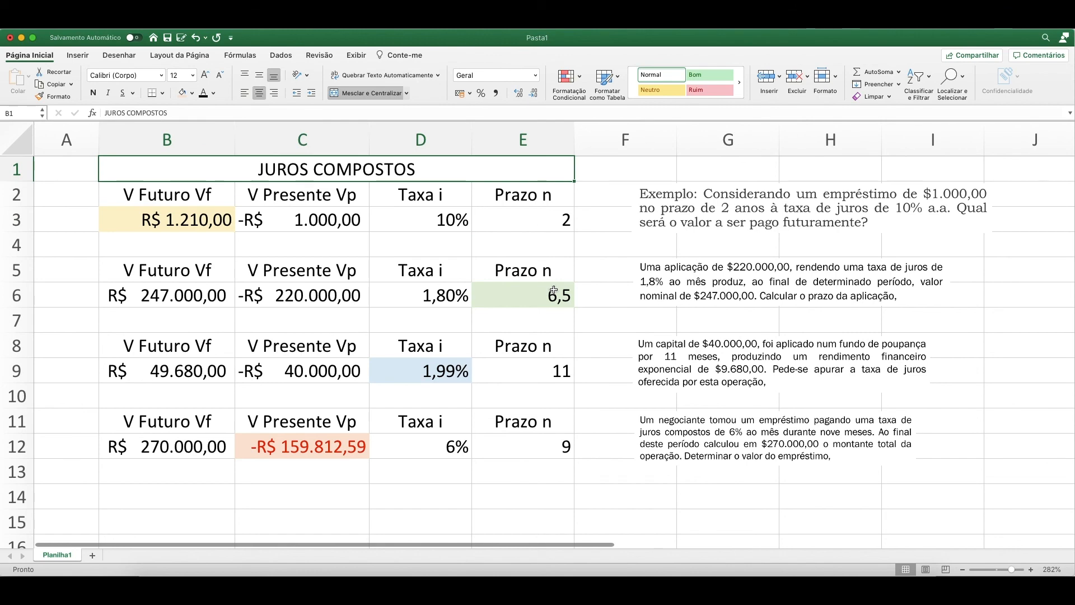